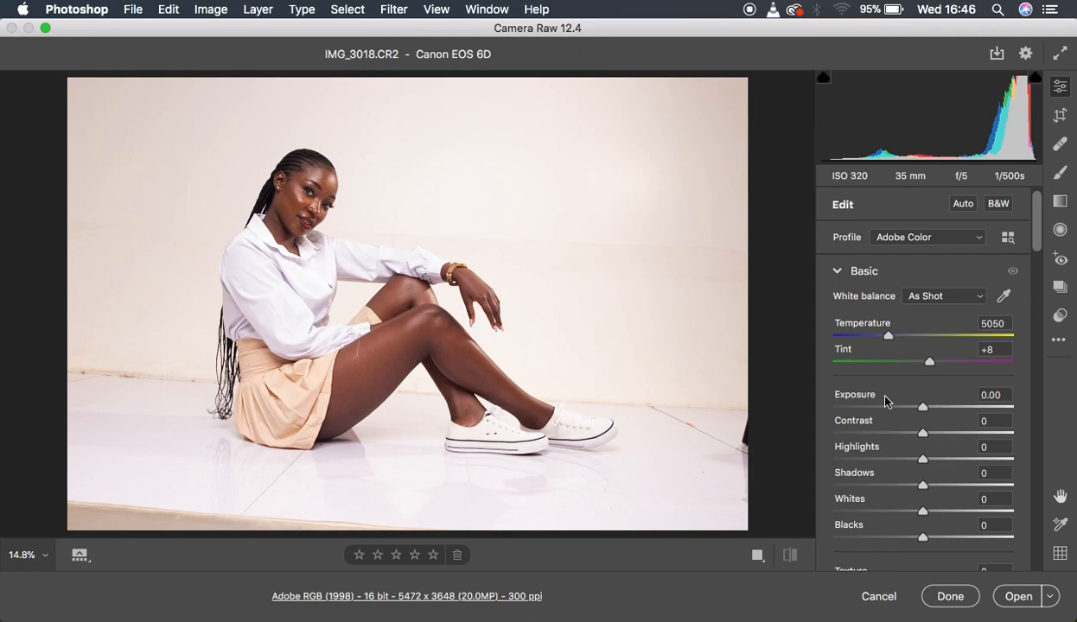
Step: Set the photo's basic tones to Highlights -100, Blacks -22 and Contrast +6
left_click_drag(919, 461, 800, 463)
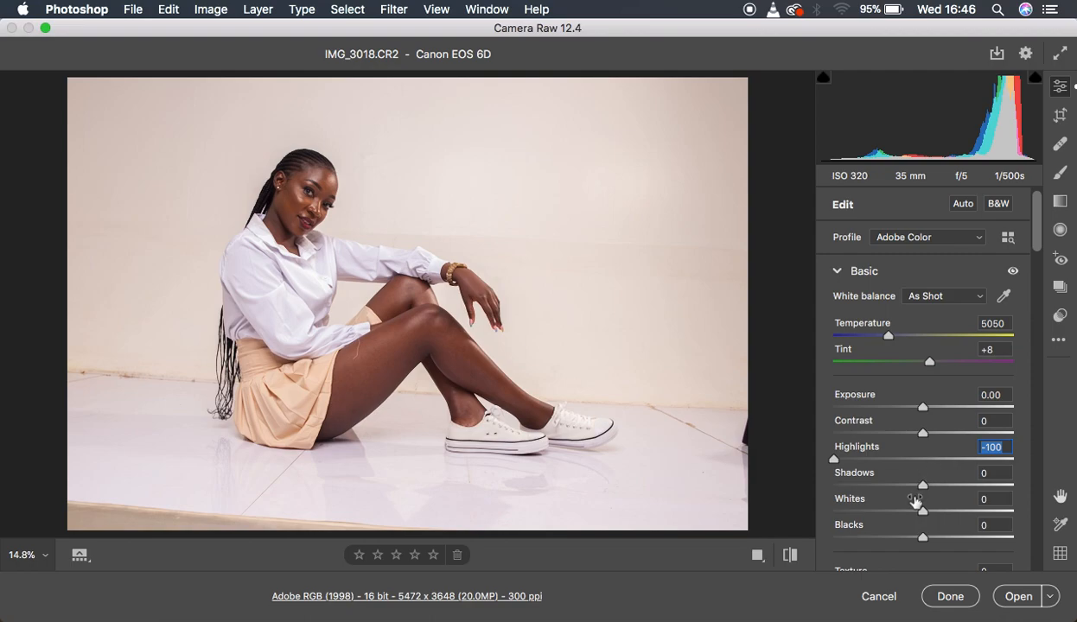
left_click(909, 538)
left_click_drag(909, 539, 902, 539)
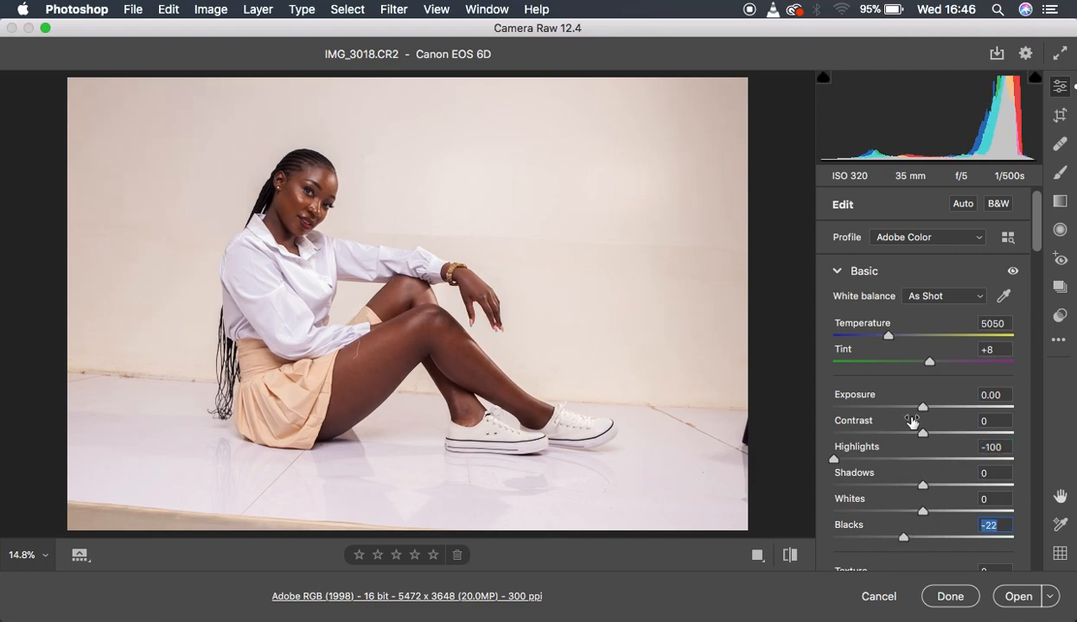
left_click(922, 435)
left_click_drag(921, 438, 926, 438)
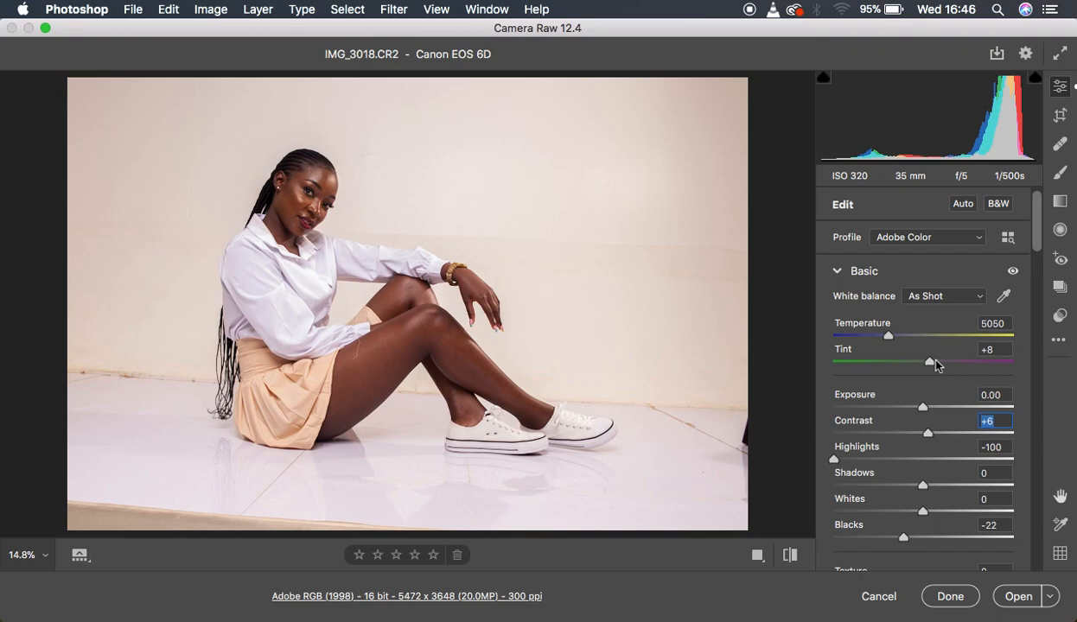
Step: Set the white balance Tint to -2 and compare the photo's before and after views
left_click_drag(929, 364, 926, 365)
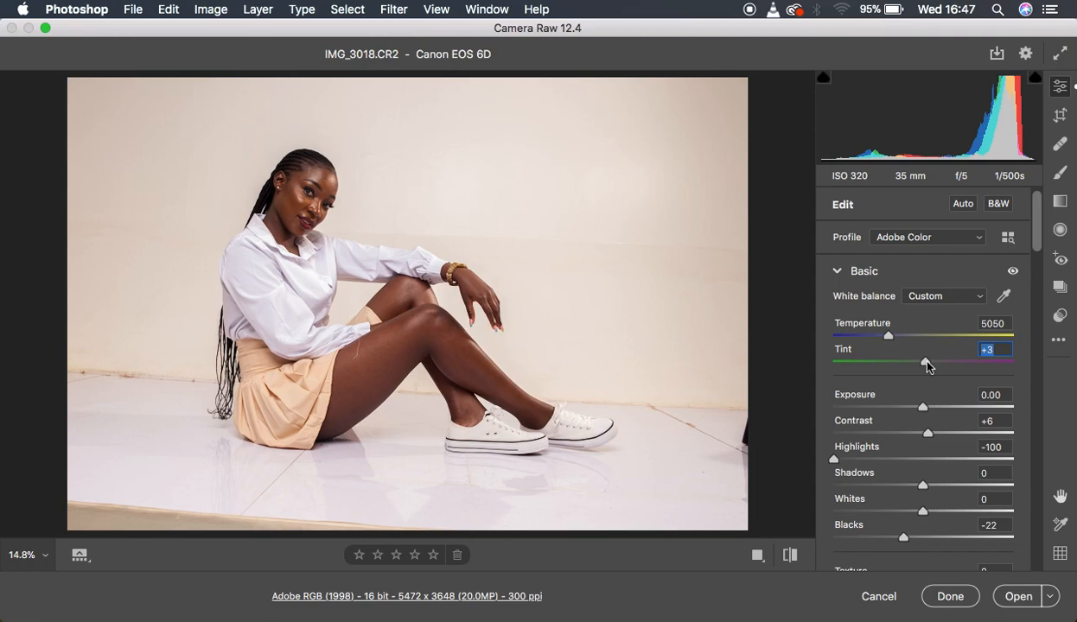
left_click_drag(926, 366, 922, 366)
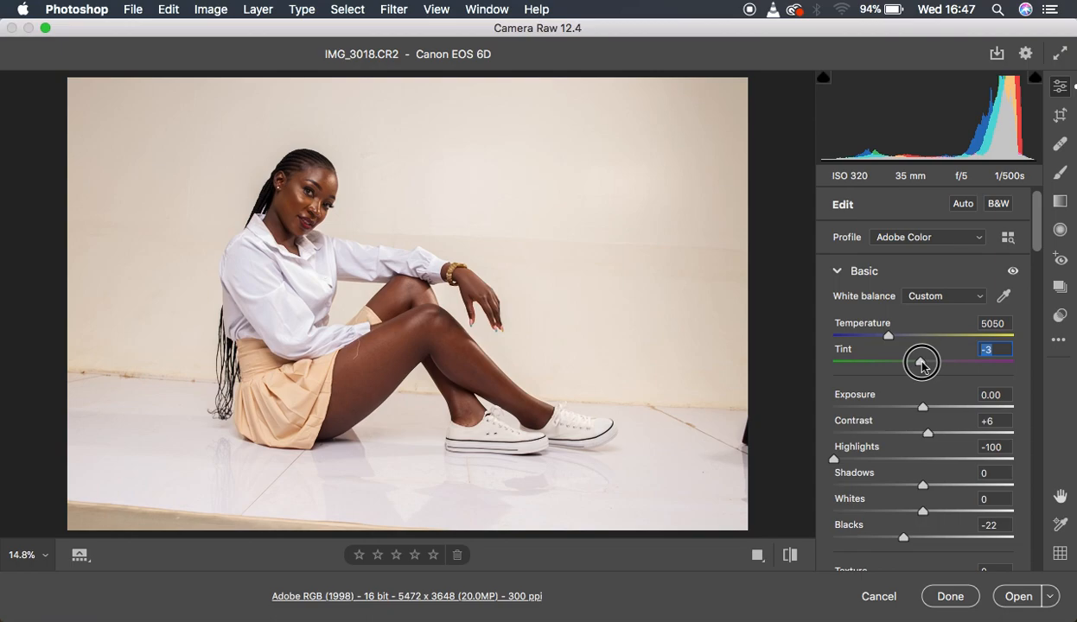
left_click_drag(922, 367, 923, 367)
left_click(790, 554)
left_click(790, 555)
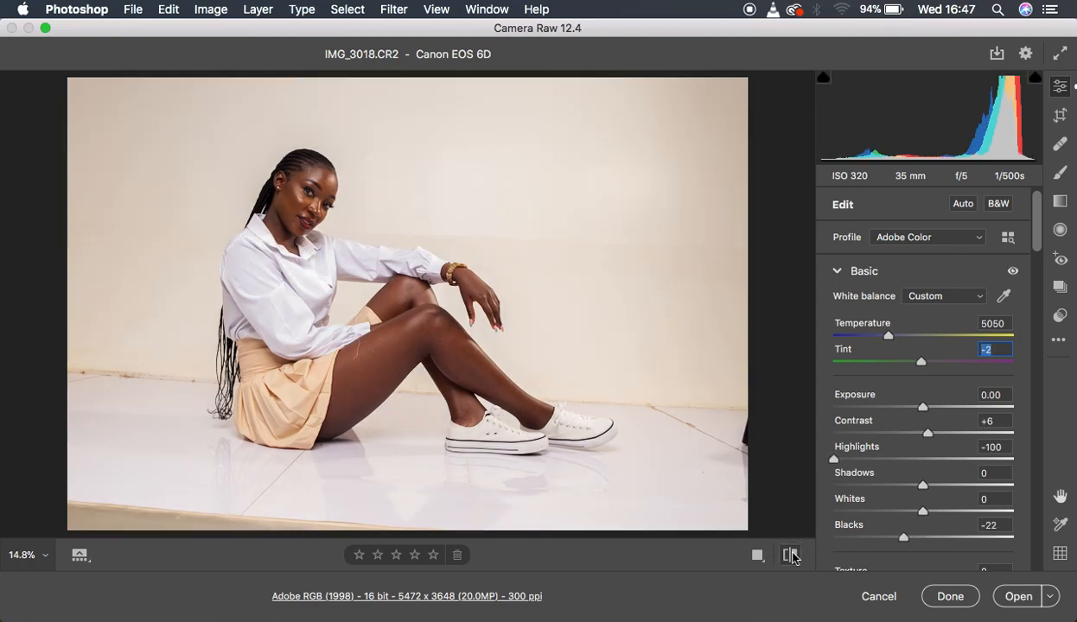
left_click(790, 555)
left_click(790, 555)
Step: Set Shadows to +48, Whites to -15 and Clarity to +3 for the whole photo
left_click_drag(942, 486, 965, 485)
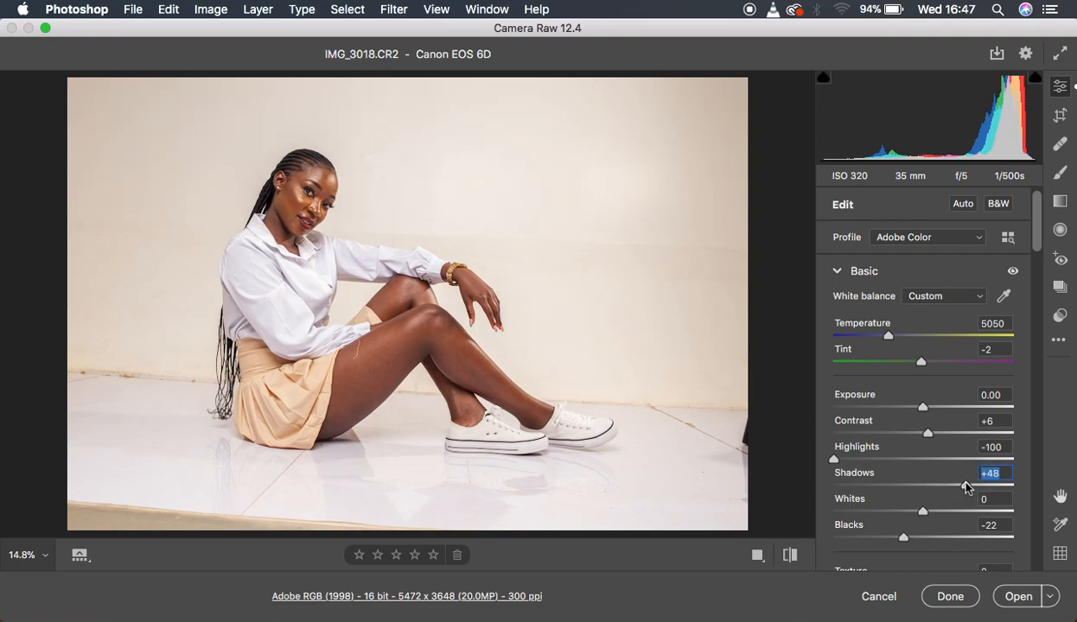
left_click_drag(908, 510, 909, 513)
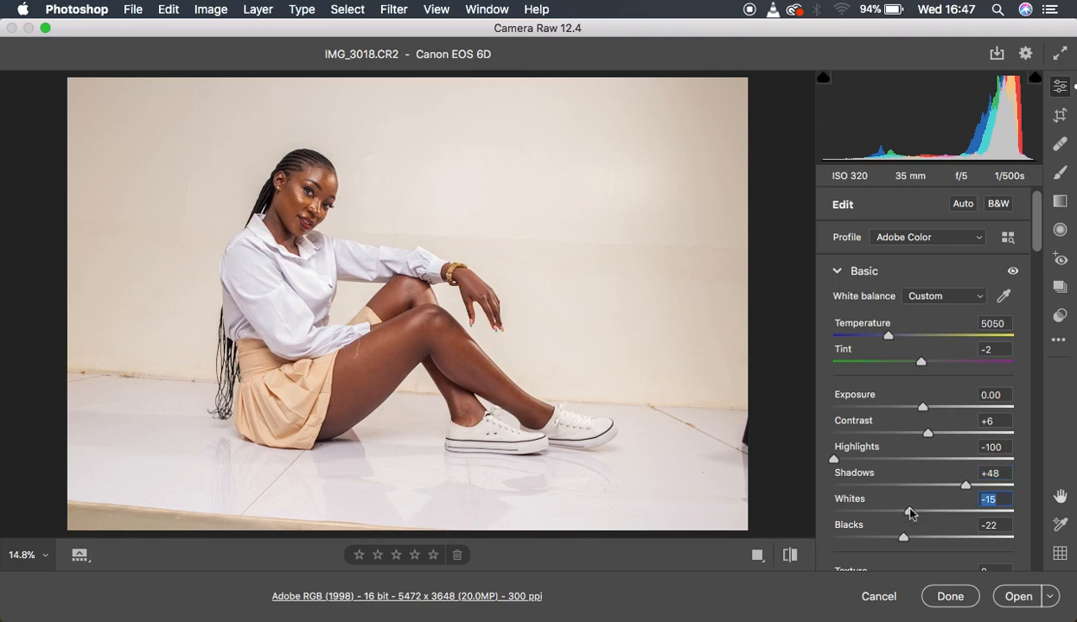
left_click_drag(1036, 226, 1039, 291)
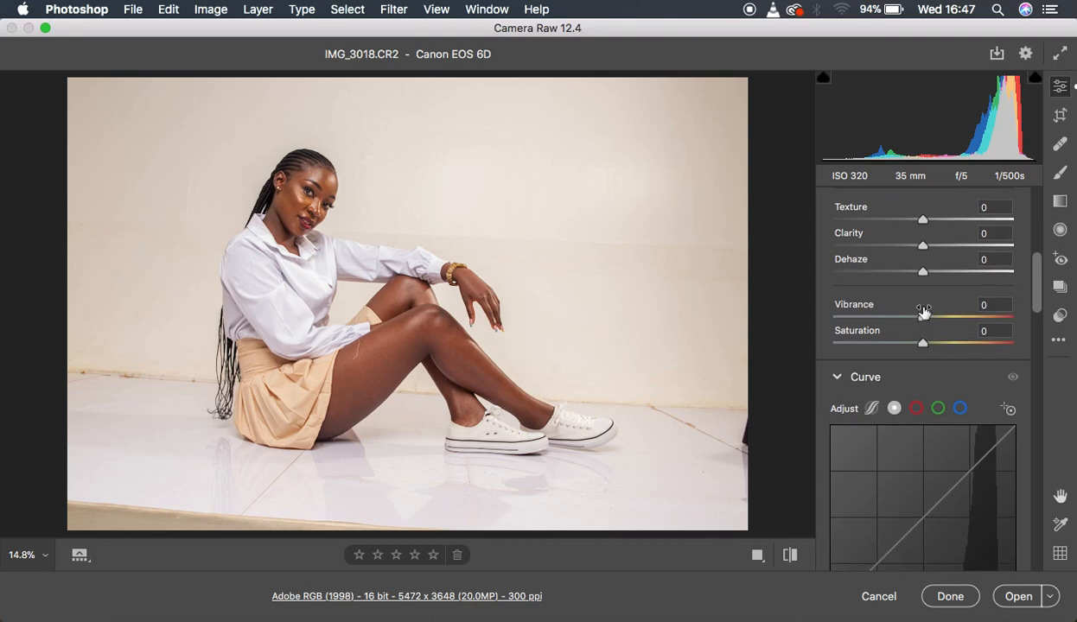
left_click_drag(922, 244, 925, 247)
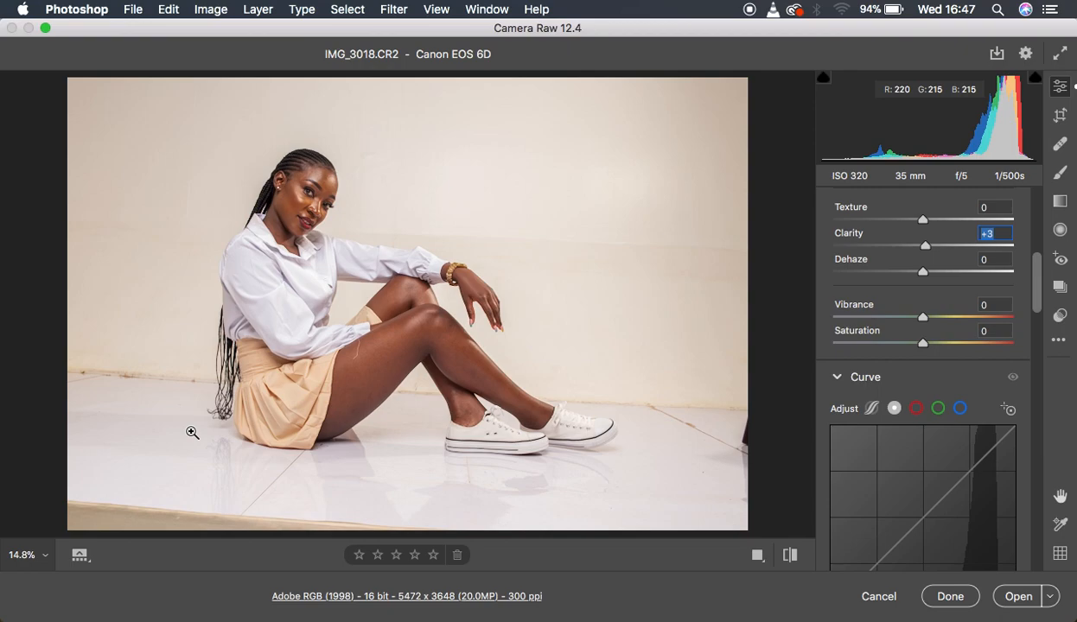
Step: Prepare a local adjustment brush for the eyes with Temperature -22 and Tint about +62
left_click(302, 196)
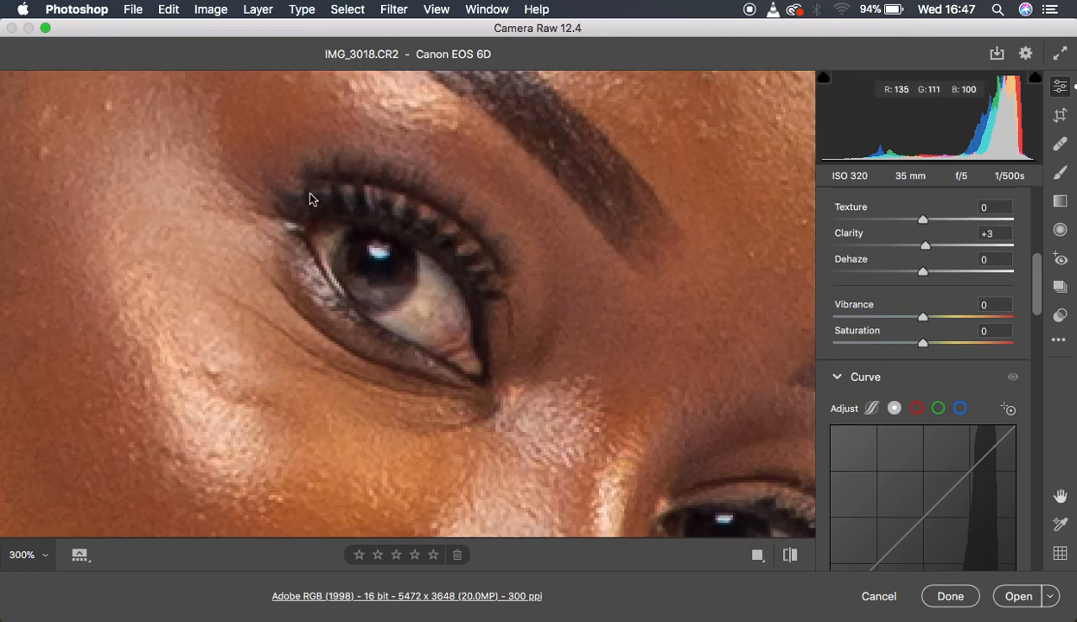
left_click(1060, 172)
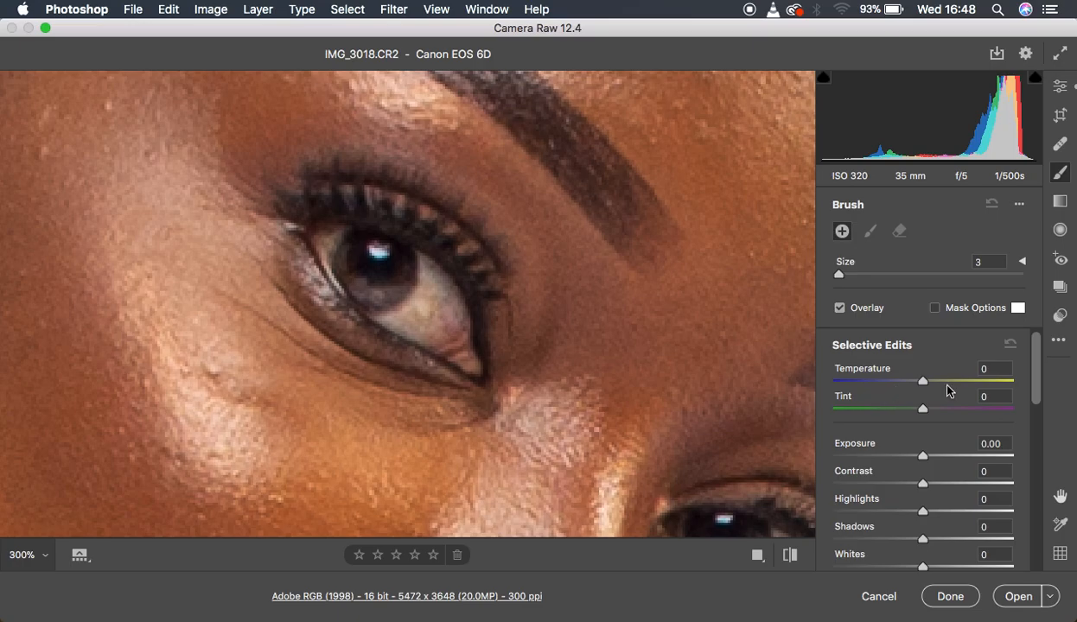
left_click_drag(925, 385, 904, 384)
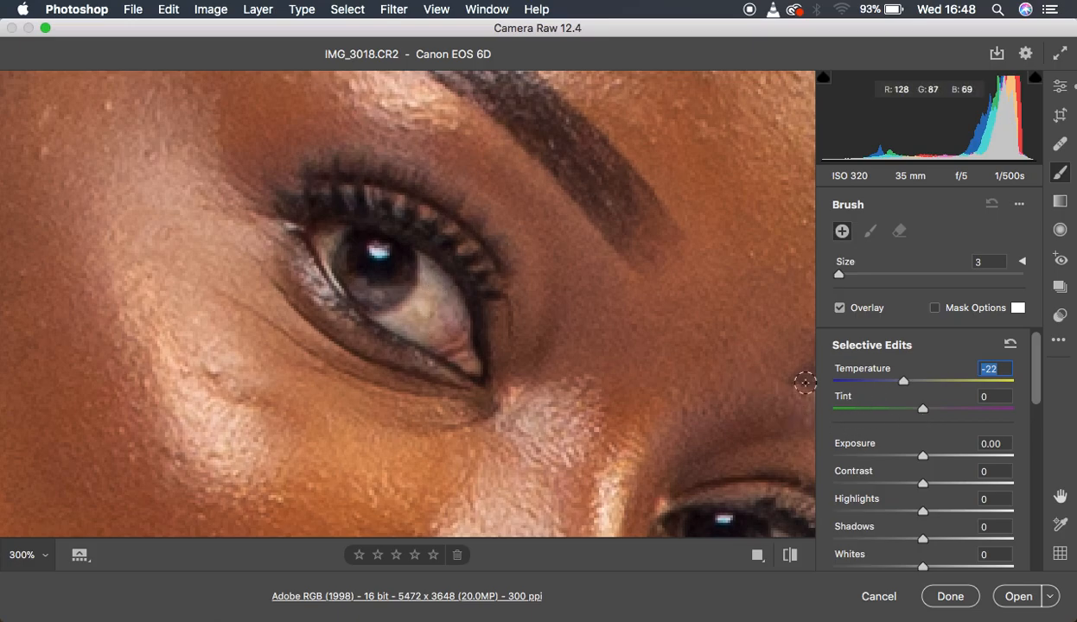
left_click_drag(922, 413, 978, 411)
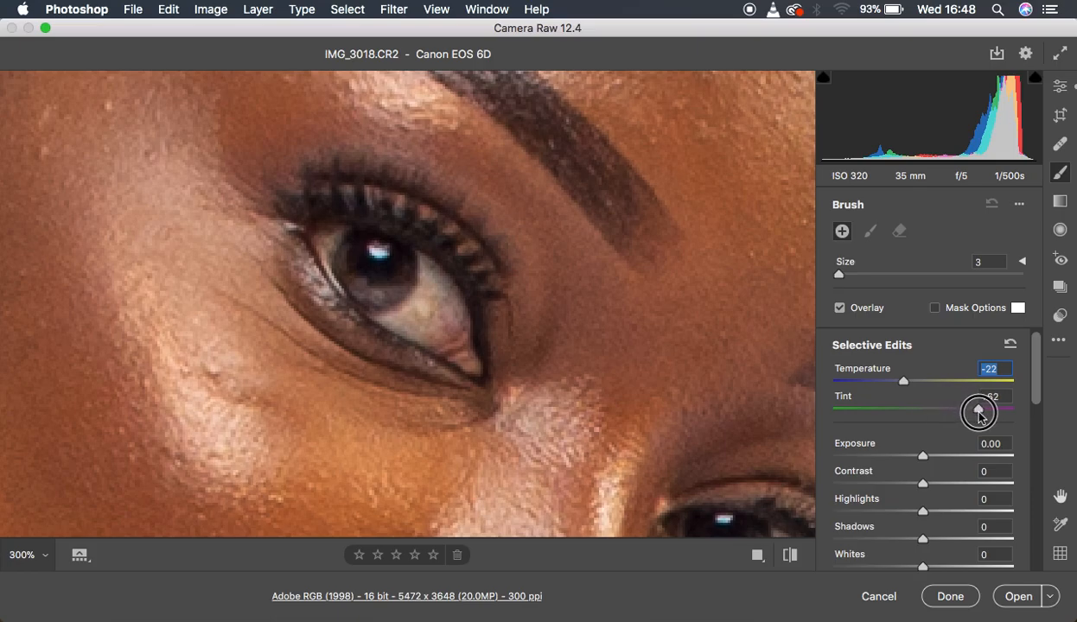
Step: Set the brush's selective edits to Highlights +5, Whites +5 and Saturation -64
left_click_drag(1035, 367, 1038, 396)
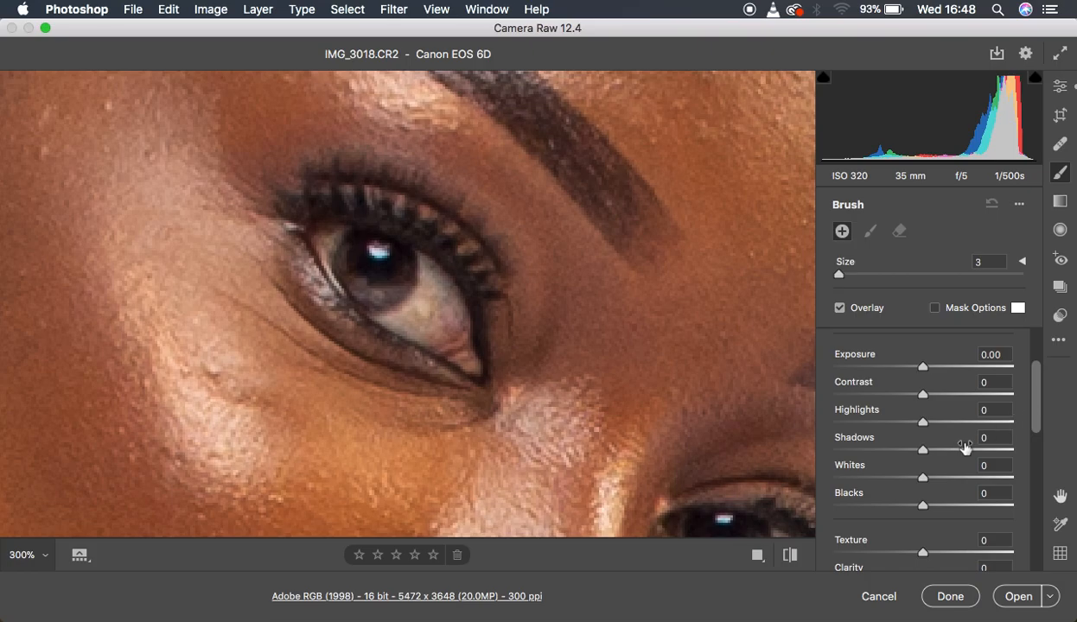
left_click_drag(923, 423, 930, 428)
left_click_drag(922, 477, 928, 477)
left_click(928, 476)
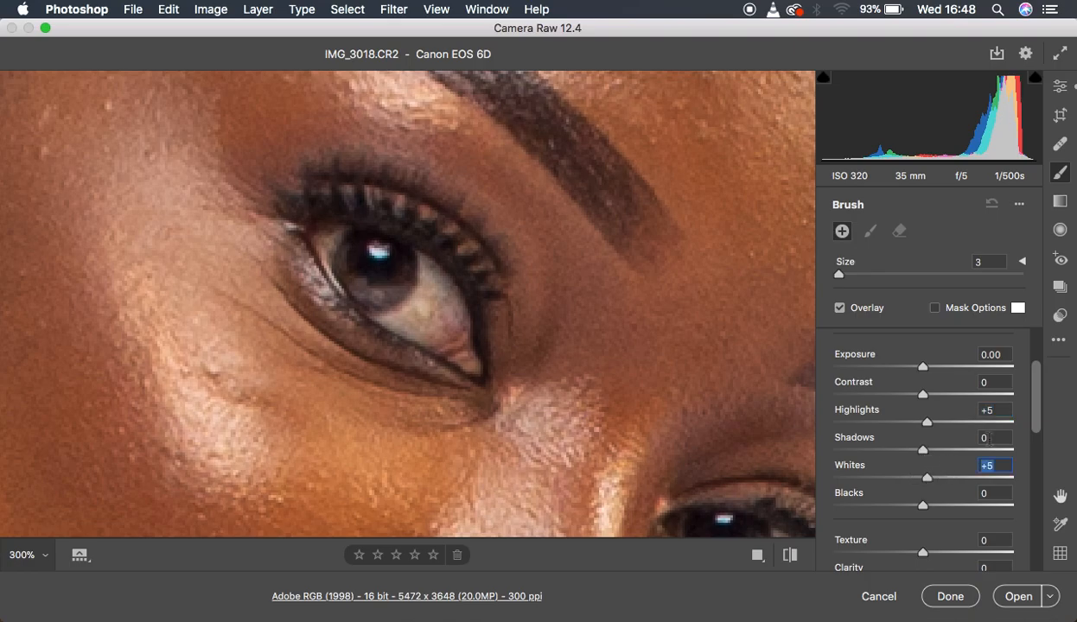
left_click_drag(1035, 415, 1043, 494)
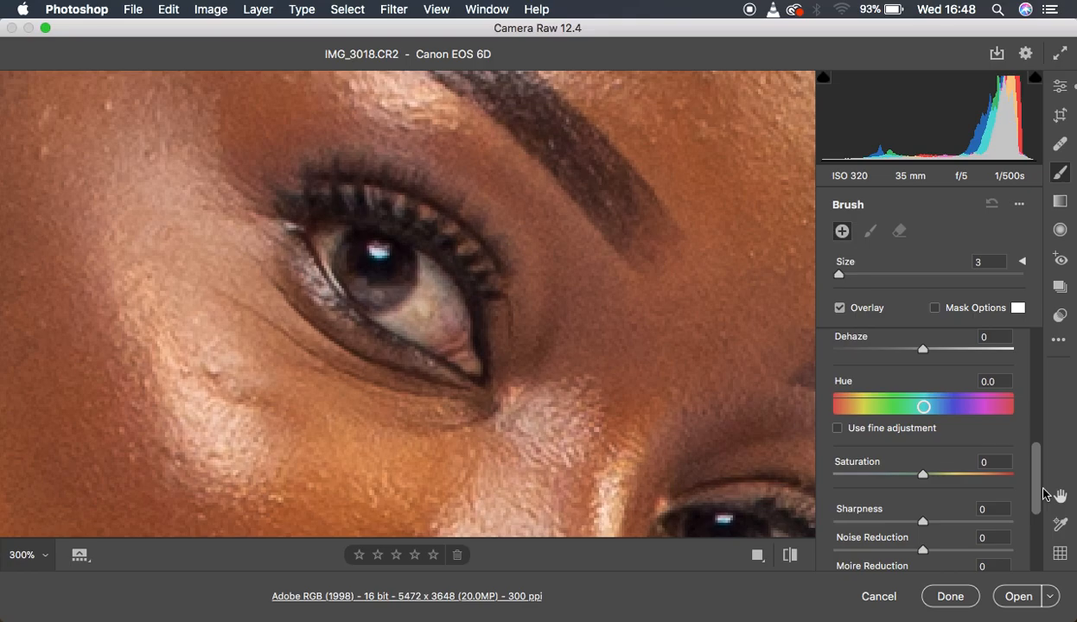
left_click_drag(922, 475, 869, 475)
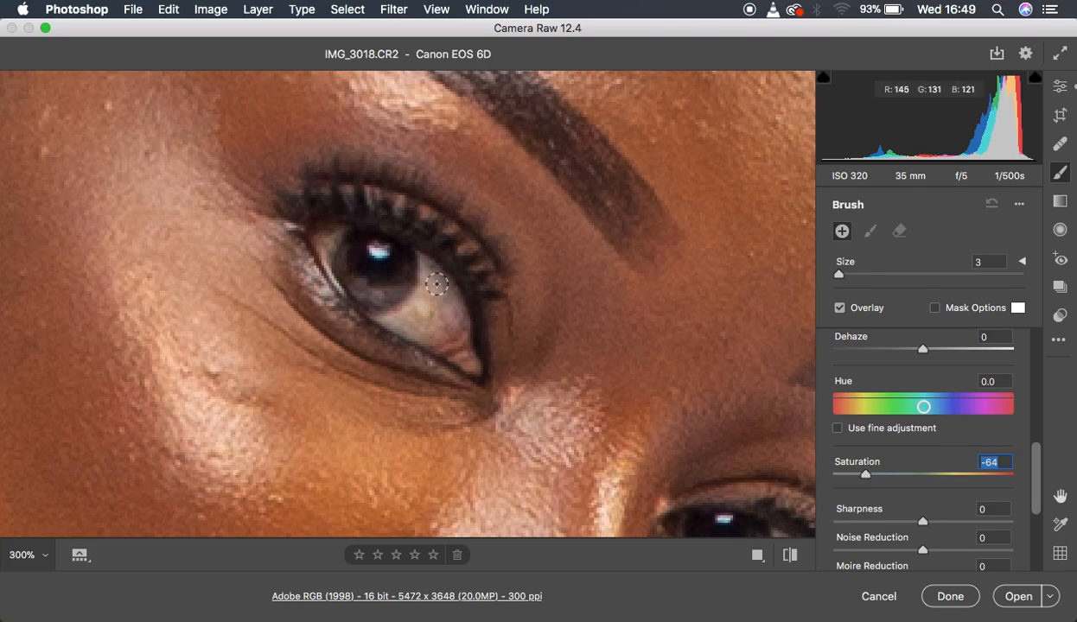
Step: Paint the brush adjustment over the whites of both eyes to remove their colour cast
mouse_move(428, 264)
left_mouse_down()
mouse_move(408, 309)
mouse_move(418, 290)
mouse_move(418, 300)
mouse_move(384, 312)
mouse_move(427, 343)
mouse_move(447, 320)
mouse_move(424, 310)
mouse_move(428, 274)
mouse_move(440, 321)
mouse_move(424, 311)
mouse_move(467, 329)
mouse_move(433, 303)
mouse_move(437, 282)
mouse_move(446, 296)
mouse_move(430, 311)
mouse_move(428, 289)
mouse_move(326, 239)
mouse_move(323, 249)
mouse_move(332, 236)
mouse_move(322, 254)
mouse_move(329, 233)
mouse_move(325, 252)
mouse_move(374, 286)
left_mouse_up()
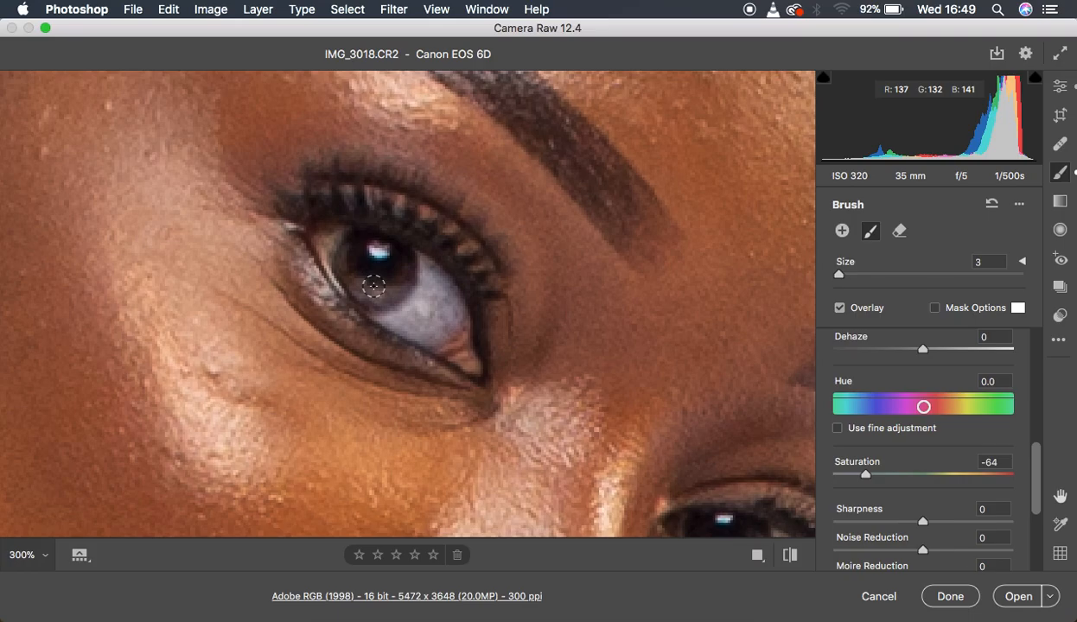
left_click(373, 286)
key("space")
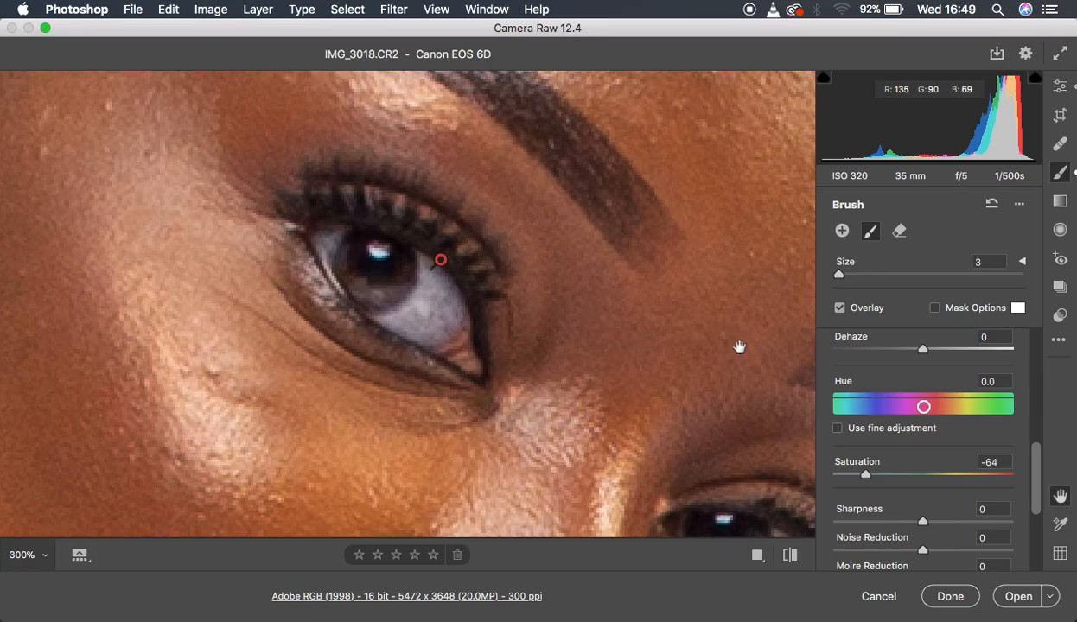
left_click_drag(720, 336, 554, 185)
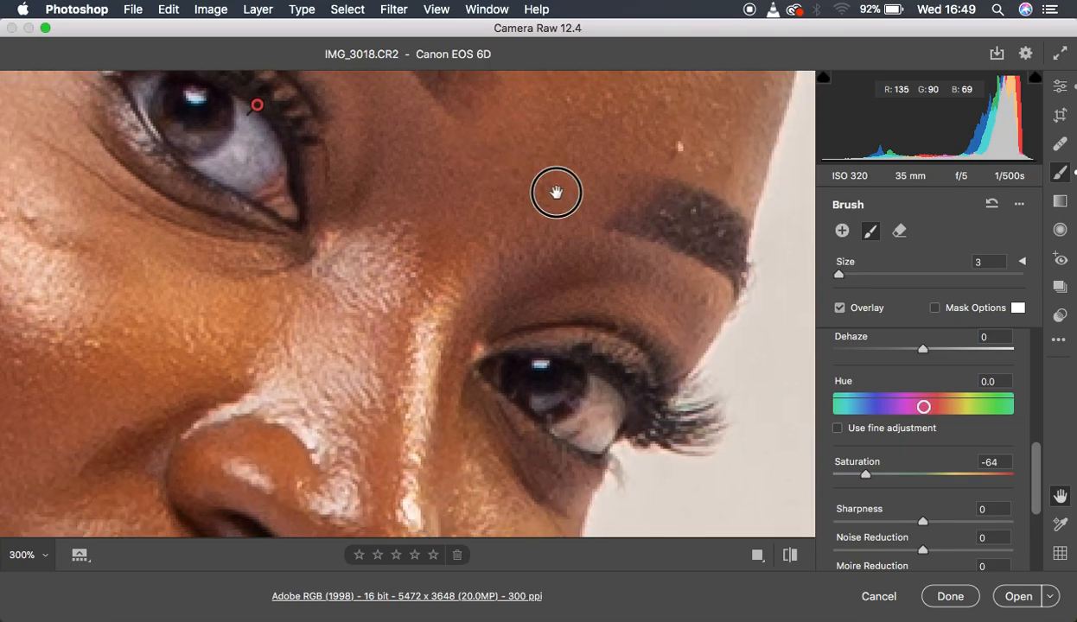
mouse_move(587, 383)
left_mouse_down()
mouse_move(576, 432)
mouse_move(594, 406)
mouse_move(557, 429)
mouse_move(586, 441)
mouse_move(610, 419)
mouse_move(594, 389)
mouse_move(596, 415)
mouse_move(567, 431)
mouse_move(598, 389)
mouse_move(613, 411)
mouse_move(602, 438)
mouse_move(560, 428)
mouse_move(607, 396)
mouse_move(614, 422)
mouse_move(595, 436)
mouse_move(566, 407)
left_mouse_up()
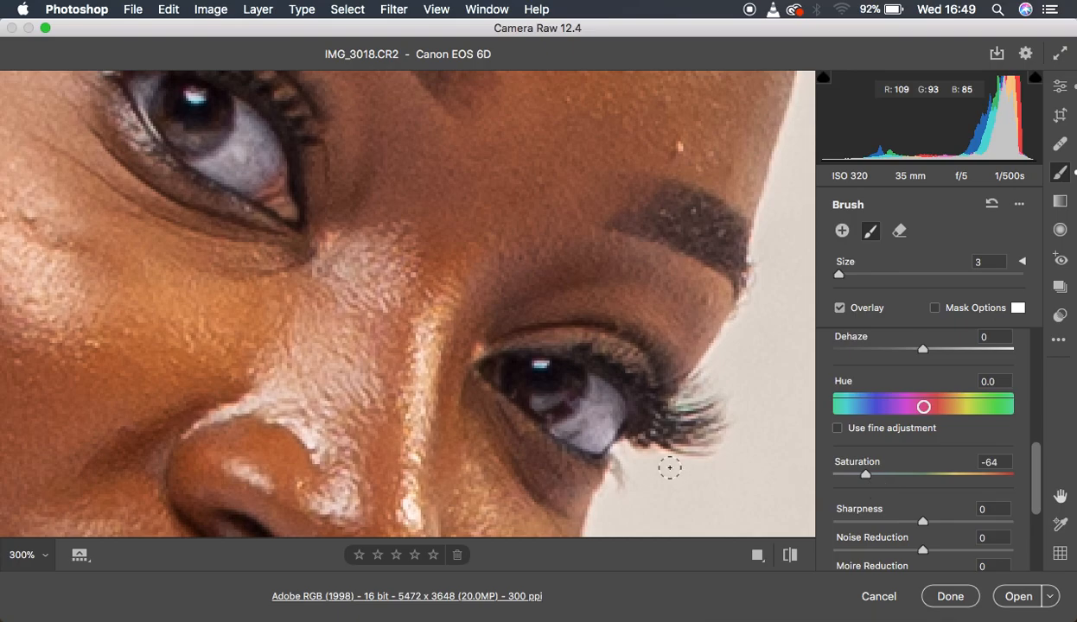
Step: Paint the same whitening adjustment over the woman's visible teeth between the lips
key("space")
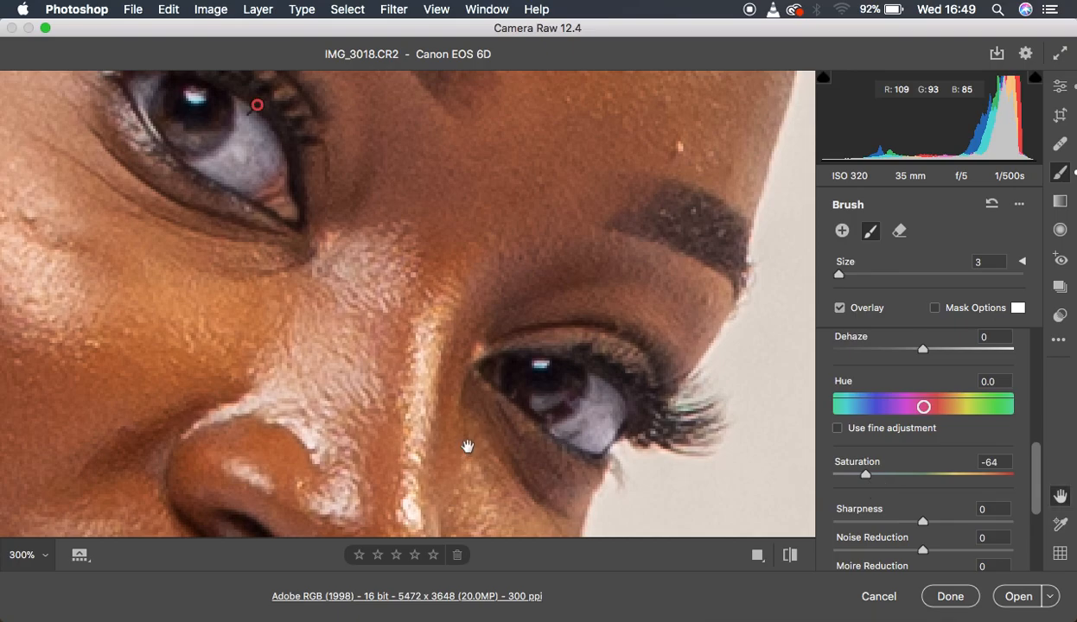
scroll(466, 445, "down", 10)
scroll(467, 445, "left", 4)
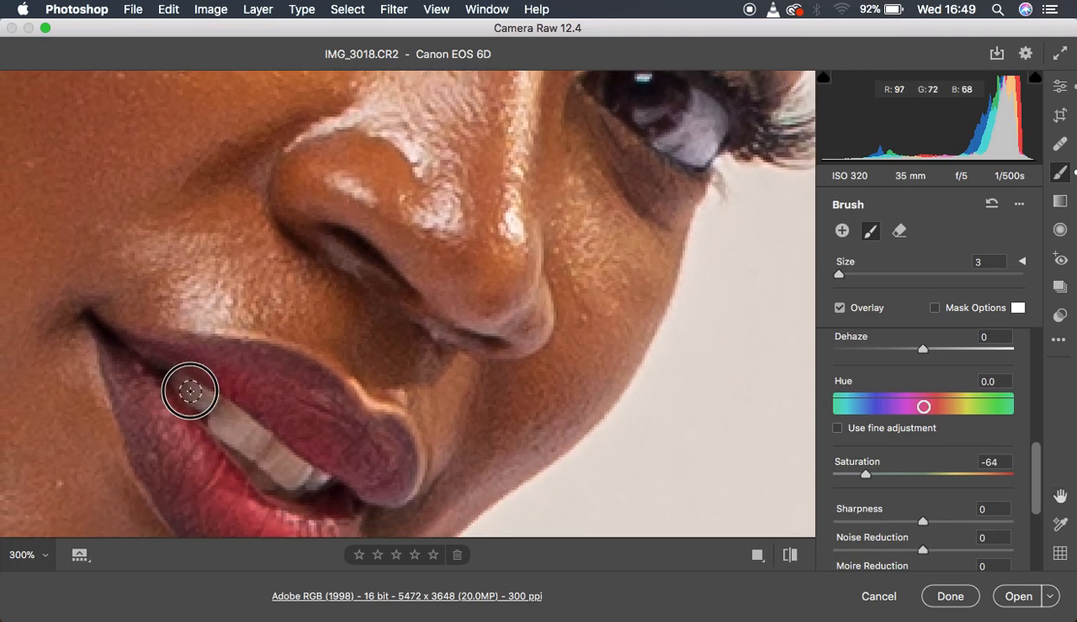
mouse_move(227, 424)
left_mouse_down()
mouse_move(259, 435)
mouse_move(238, 428)
mouse_move(312, 481)
mouse_move(306, 488)
mouse_move(237, 445)
mouse_move(284, 488)
mouse_move(182, 379)
mouse_move(281, 469)
mouse_move(320, 480)
mouse_move(293, 481)
mouse_move(268, 456)
left_mouse_up()
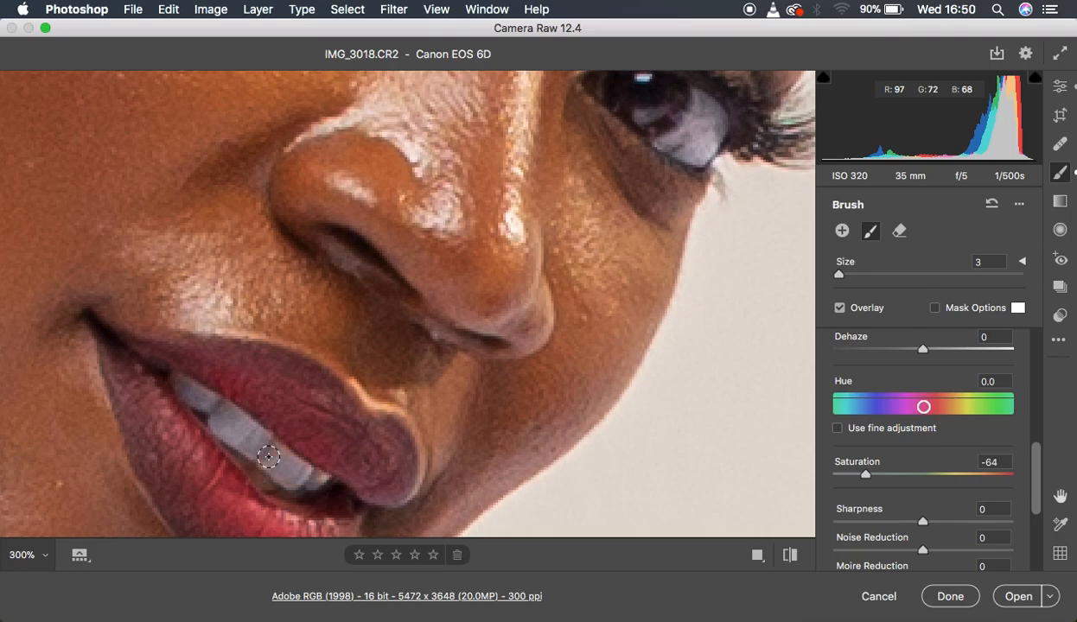
mouse_move(268, 456)
left_mouse_down()
mouse_move(271, 447)
mouse_move(248, 445)
mouse_move(233, 426)
mouse_move(287, 471)
left_mouse_up()
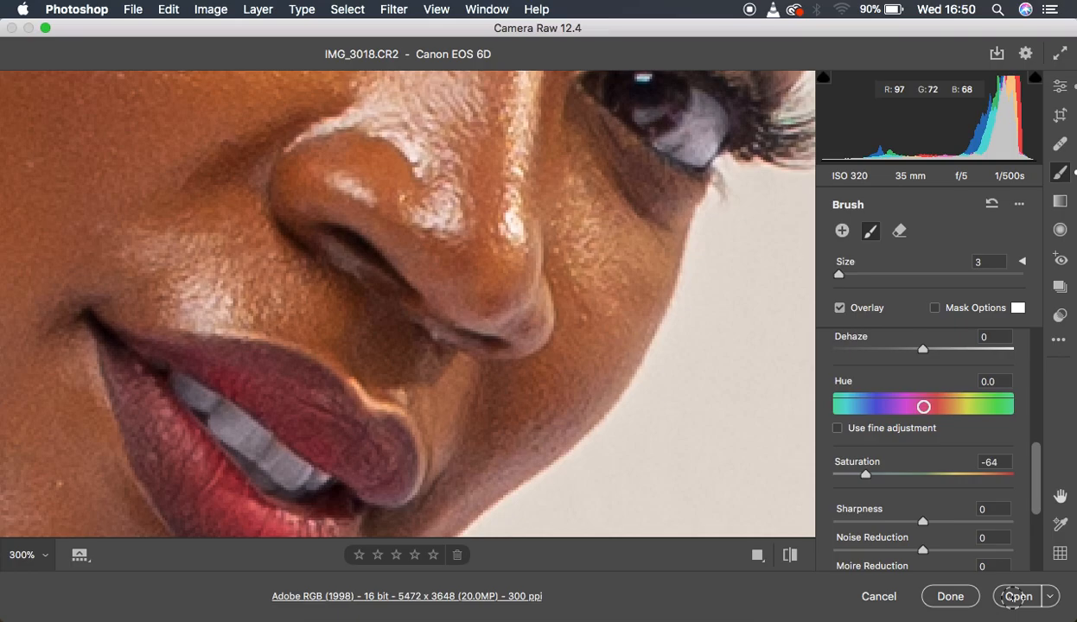
Step: Return to the global edit settings and raise the whole photo's Exposure to +0.15
left_click(693, 328, "alt+super")
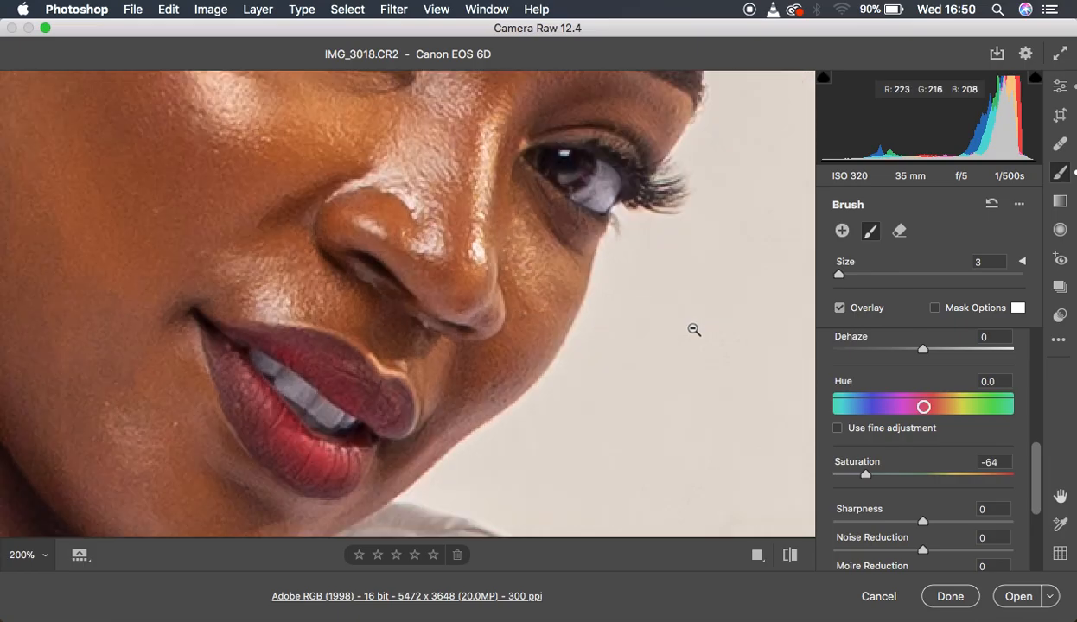
left_click(692, 328, "alt+super")
left_click(692, 328, "alt+super")
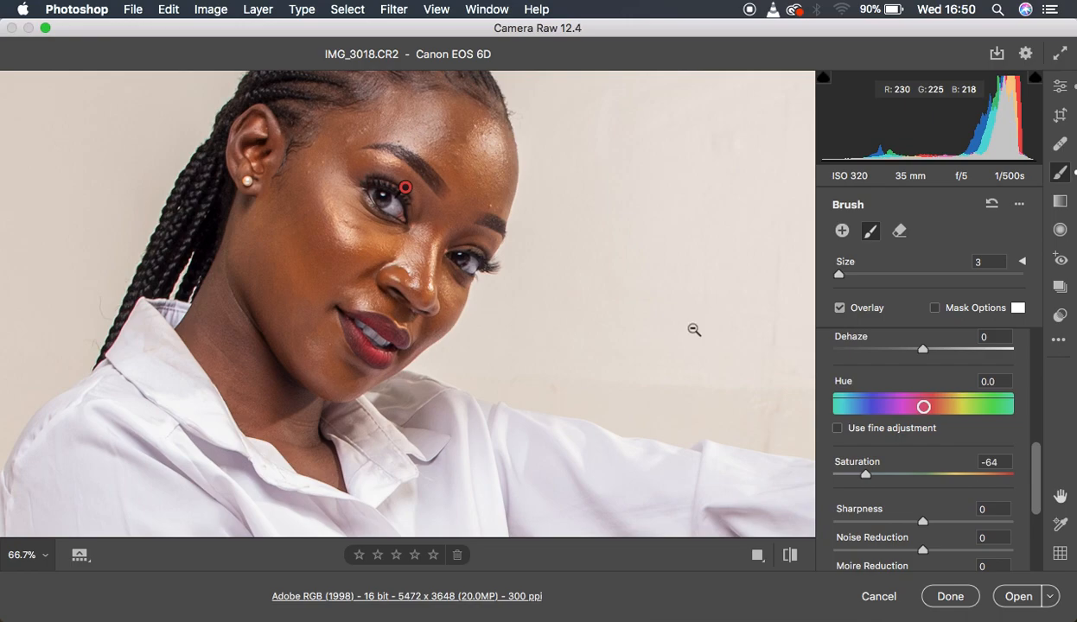
left_click(693, 328, "alt+super")
left_click(693, 329, "alt+super")
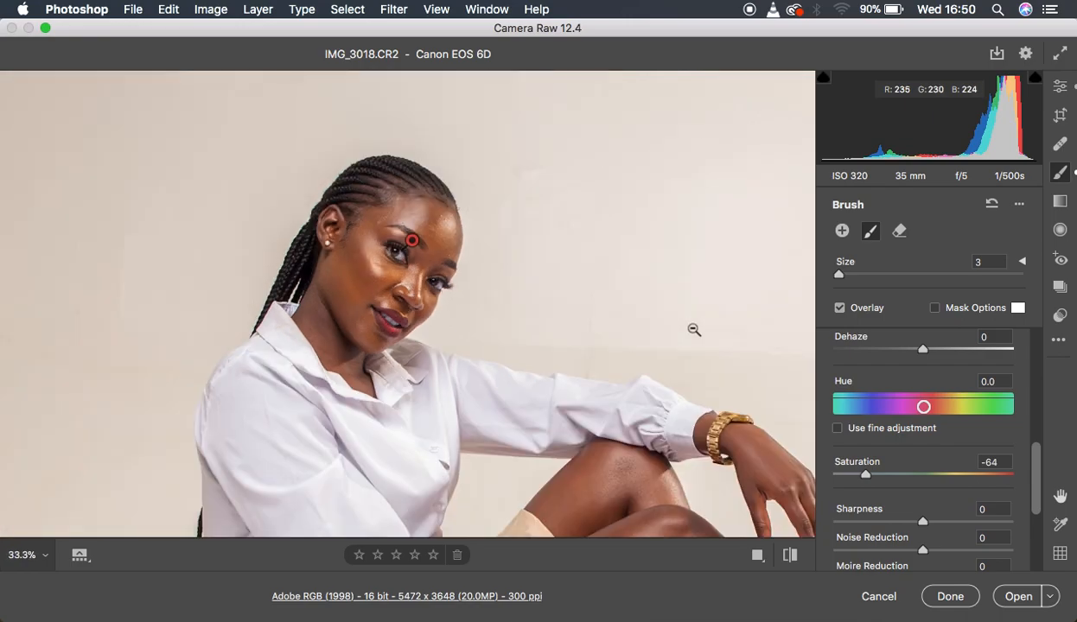
left_click(693, 328, "alt+super")
left_click(693, 328, "alt+super")
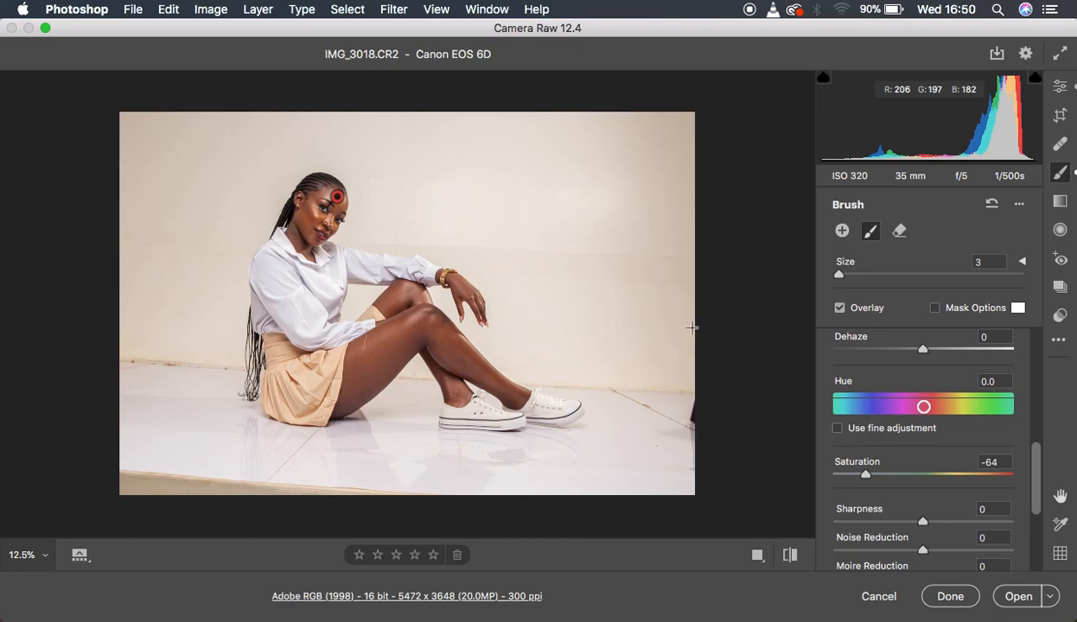
left_click(1059, 85)
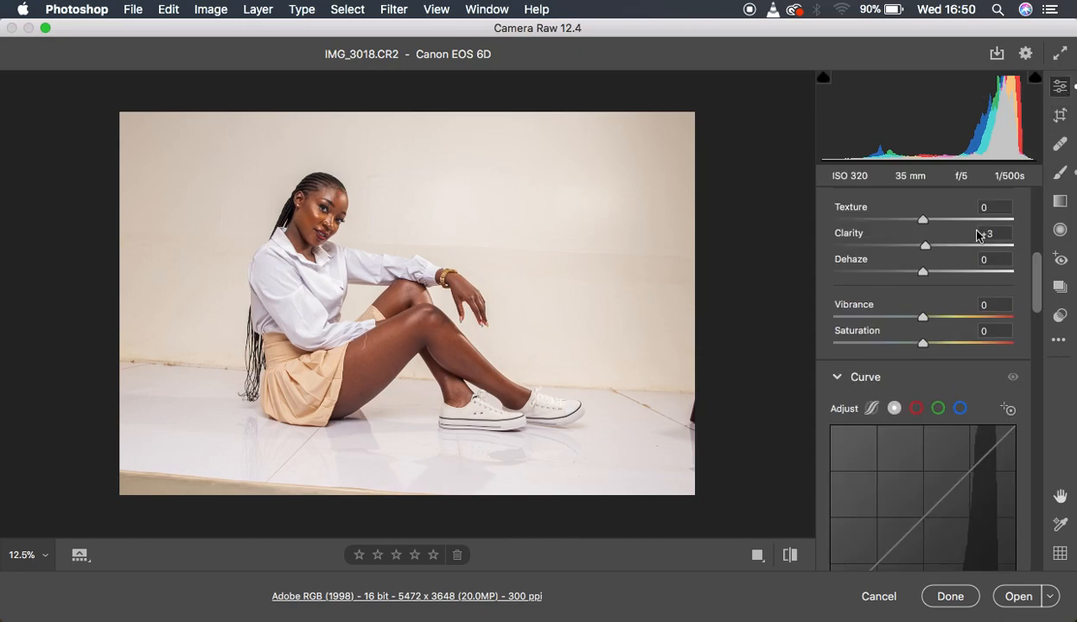
scroll(968, 240, "up", 5)
left_click_drag(923, 411, 924, 412)
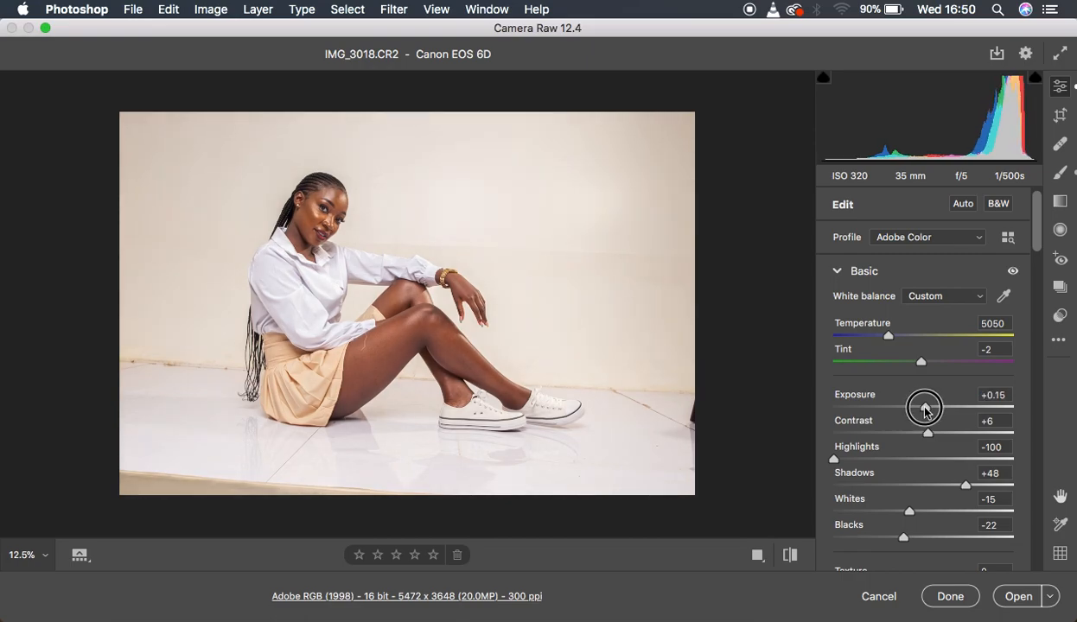
left_click_drag(924, 411, 925, 412)
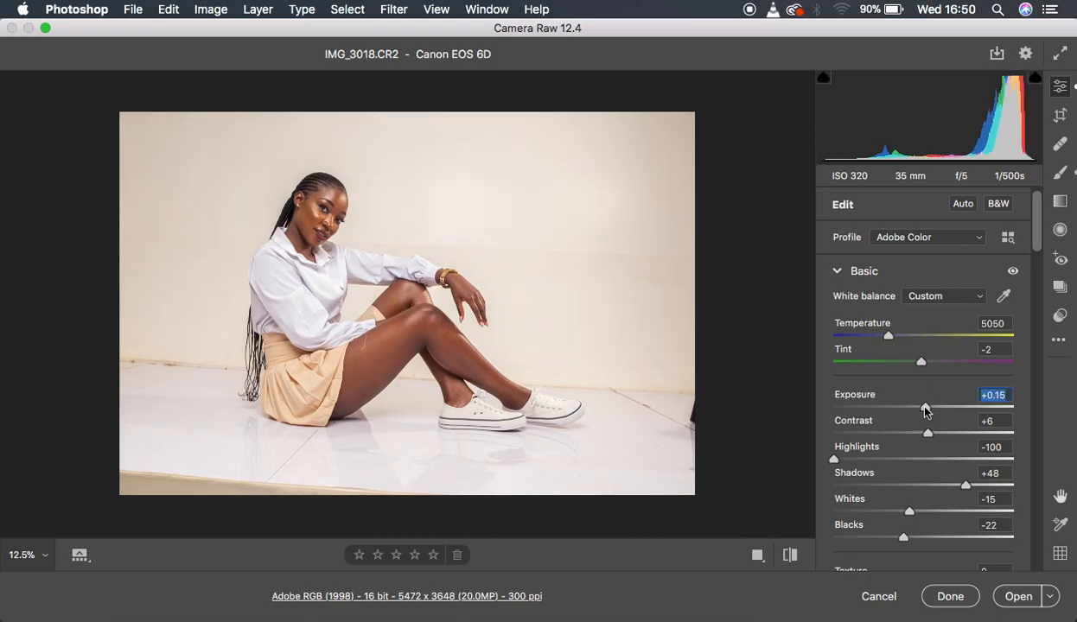
Step: Open the developed photo in Photoshop and run the FS 16 BIT frequency separation action from the saved retouching set
left_click(1009, 594)
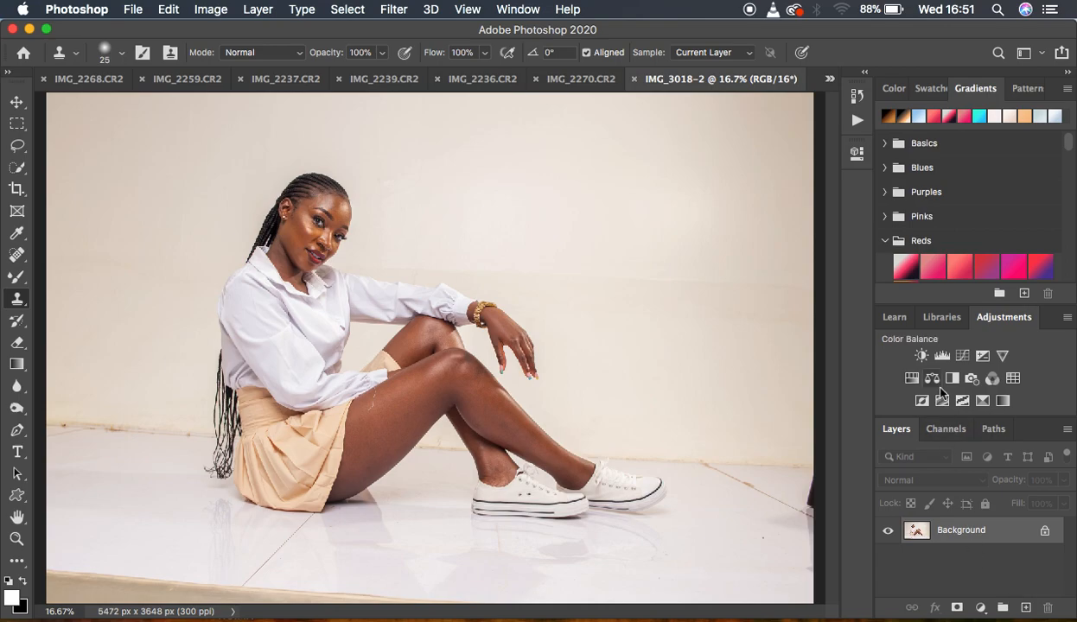
left_click(856, 120)
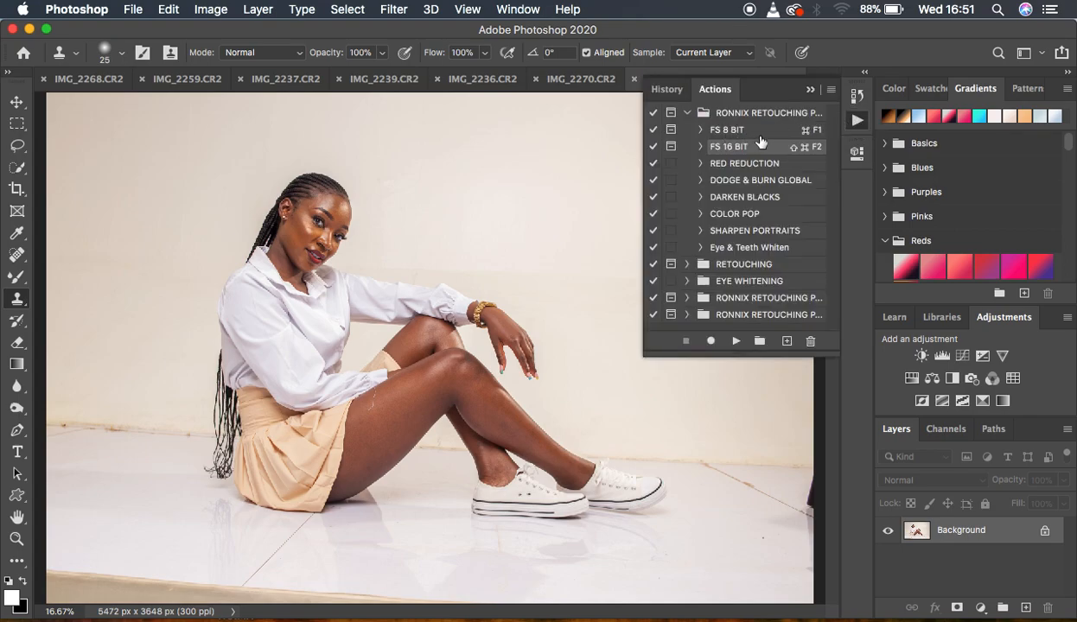
left_click(811, 89)
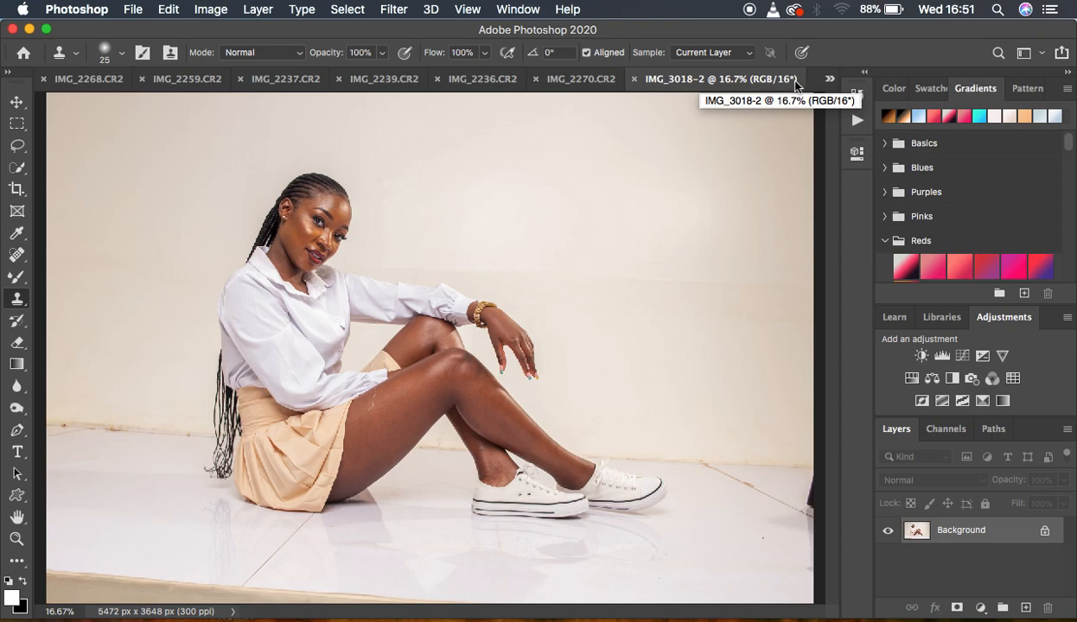
left_click(854, 122)
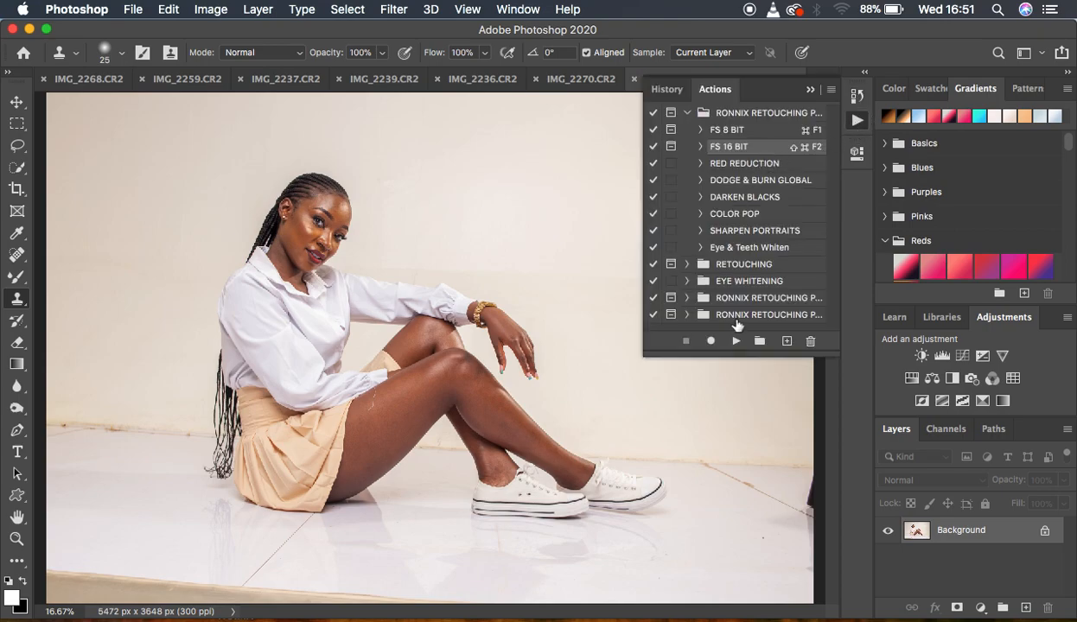
left_click(736, 342)
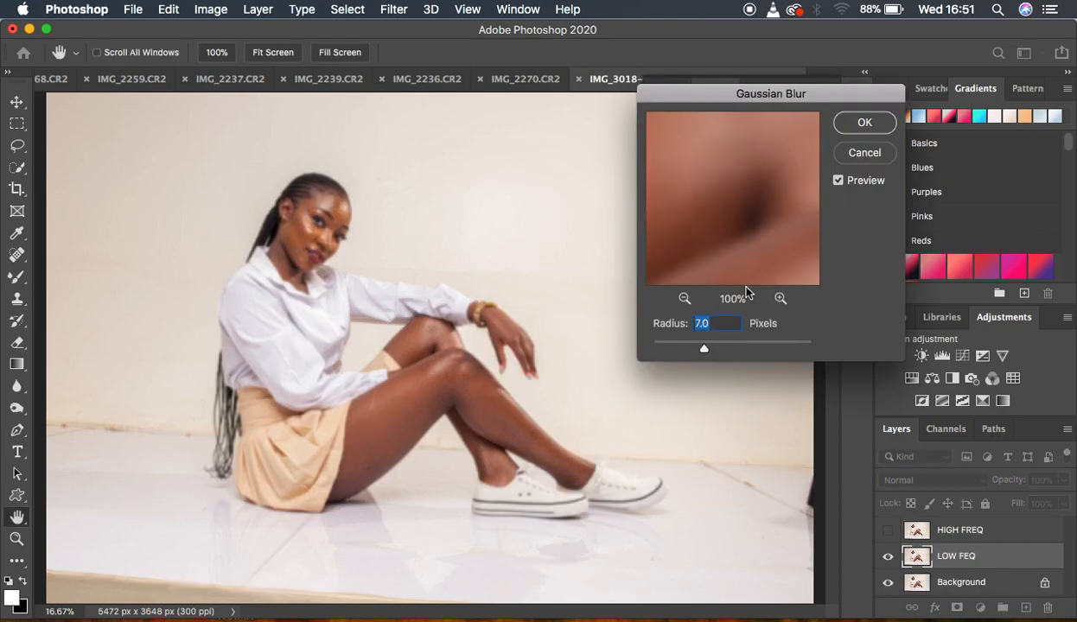
Step: Apply Gaussian Blur to the LOW FEQ layer with a radius of 5.0 pixels, judging it on the face previewed at 50%
left_click_drag(699, 348, 601, 344)
left_click_drag(721, 204, 740, 264)
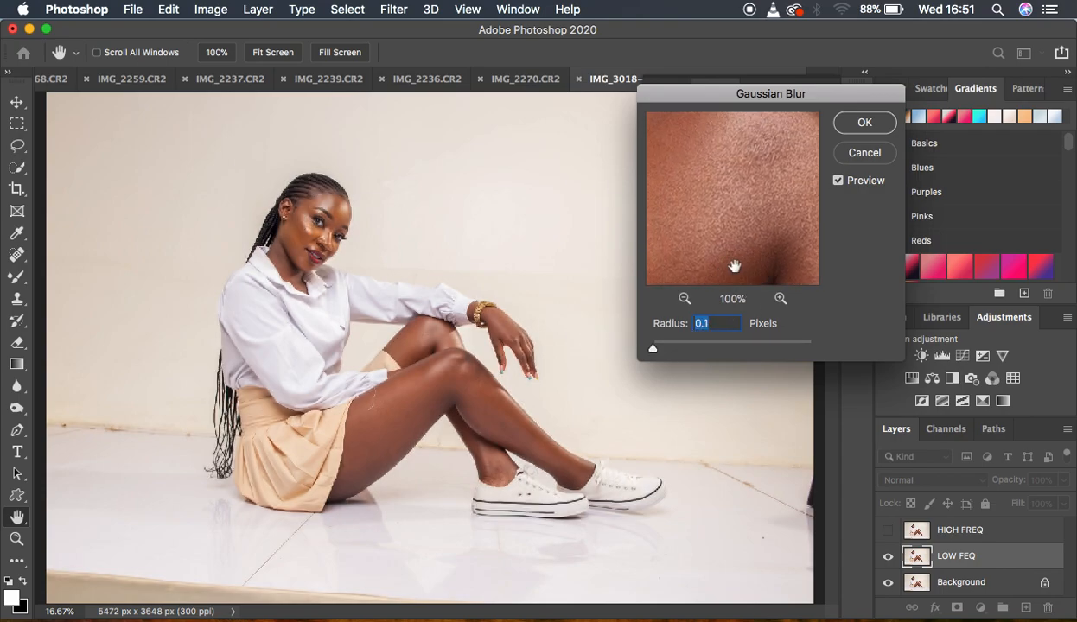
left_click(684, 299)
left_click(684, 298)
left_click_drag(655, 164, 750, 213)
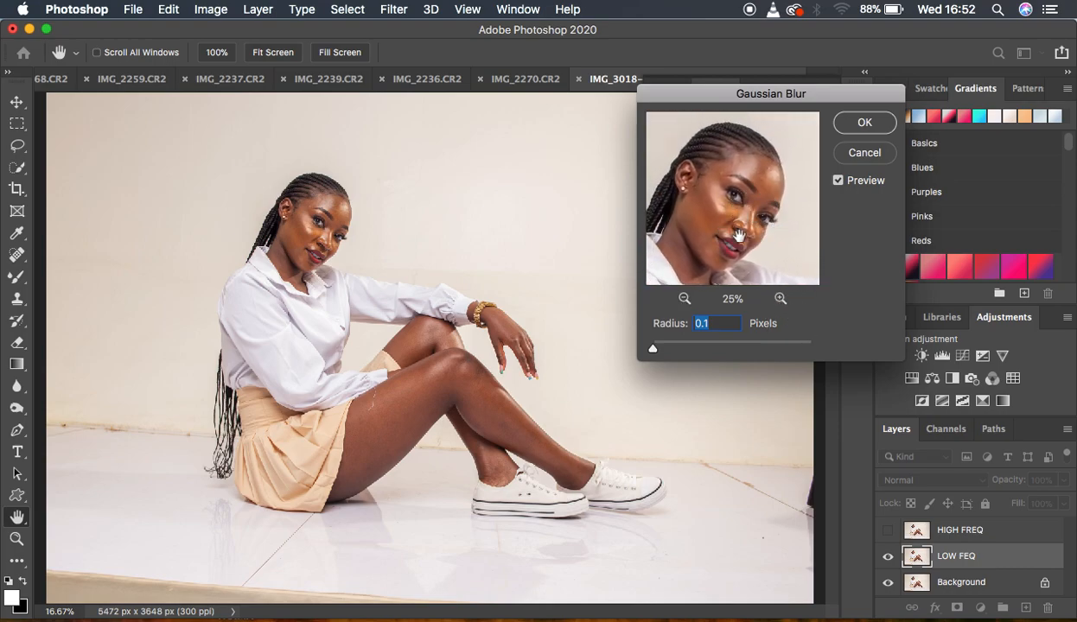
left_click(779, 299)
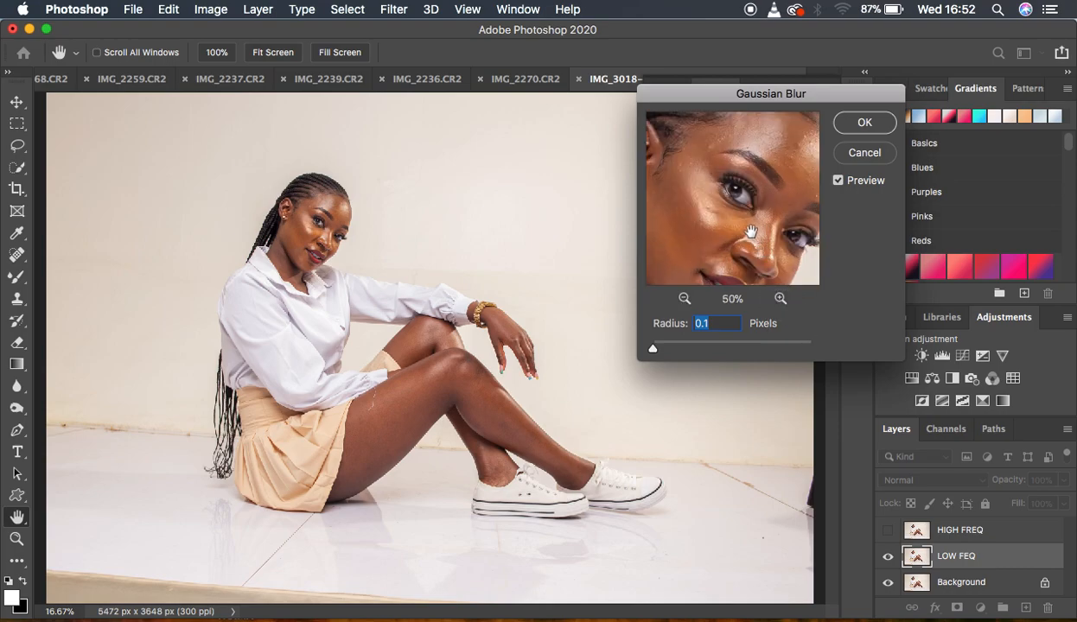
left_click_drag(652, 348, 663, 350)
left_click_drag(668, 352, 696, 353)
left_click(679, 354)
left_click_drag(733, 224, 703, 177)
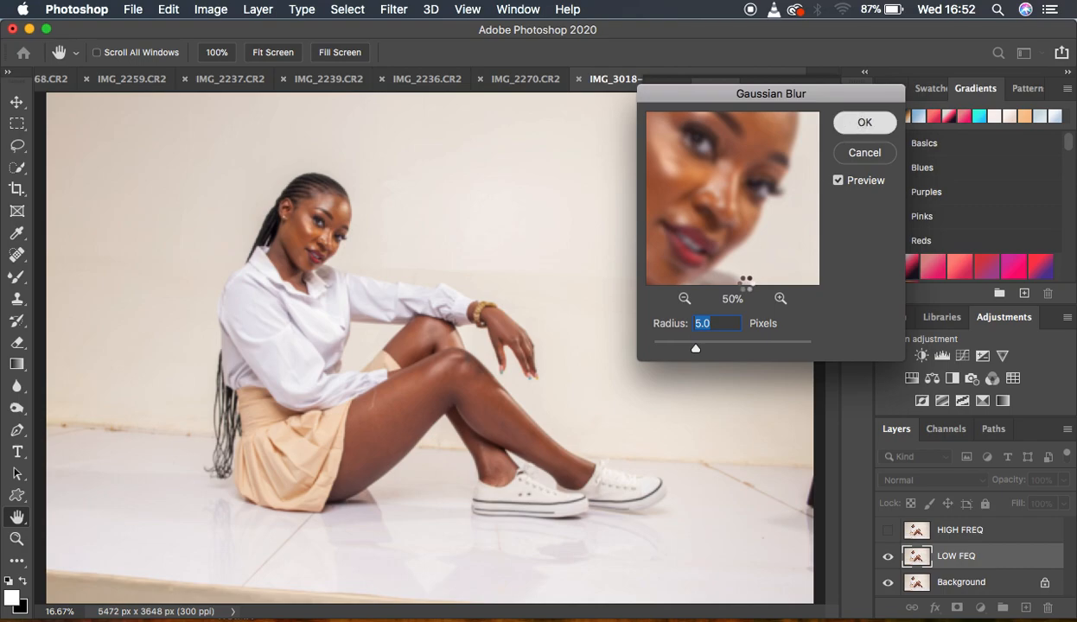
key("Return")
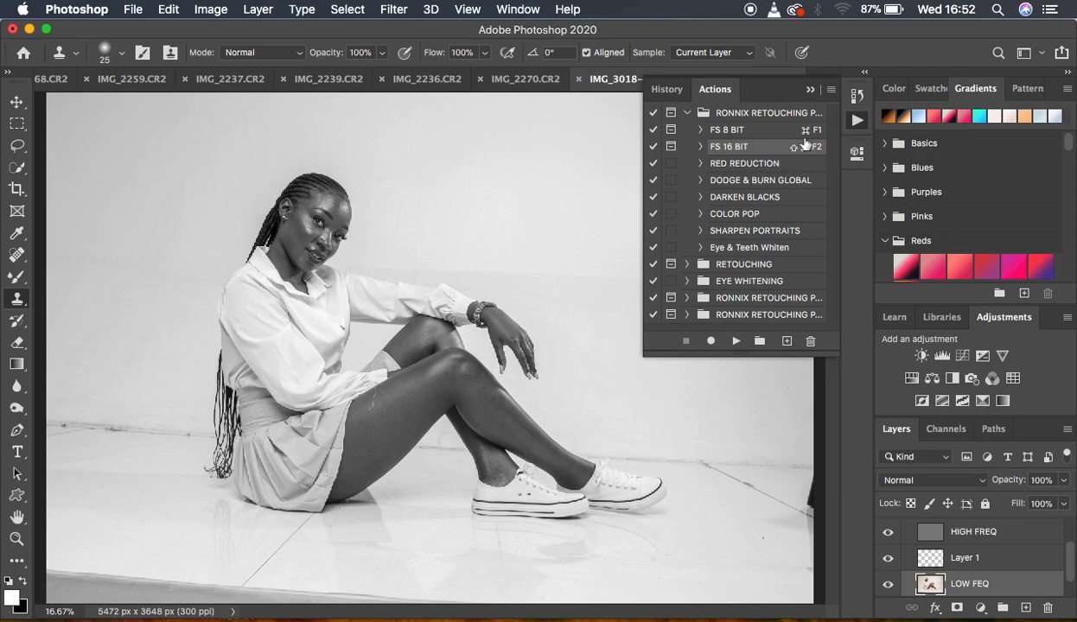
Step: Switch to the Mixer Brush for the LOW FEQ layer and check its tip settings and brush load options
left_click(811, 90)
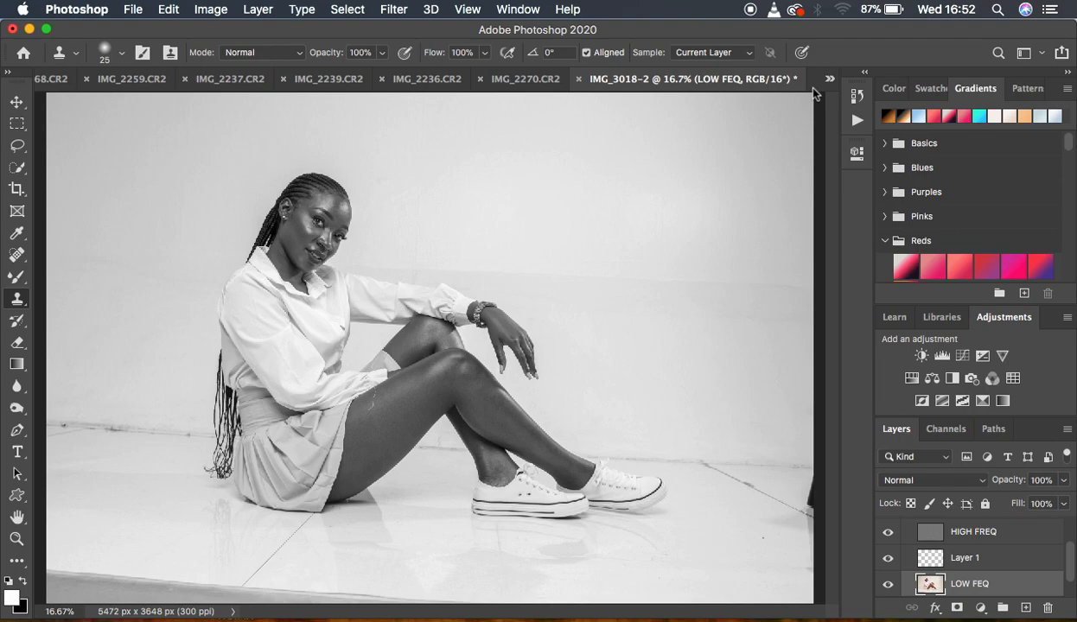
left_click(17, 277)
mouse_move(9, 283)
left_mouse_down()
mouse_move(43, 318)
mouse_move(85, 321)
left_mouse_up()
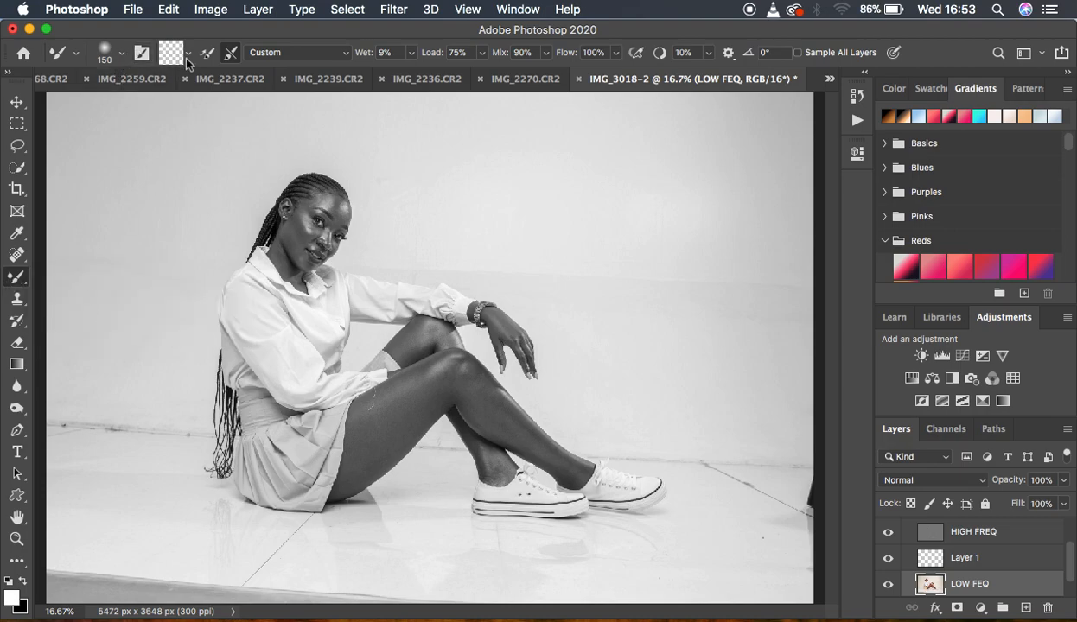
left_click(122, 53)
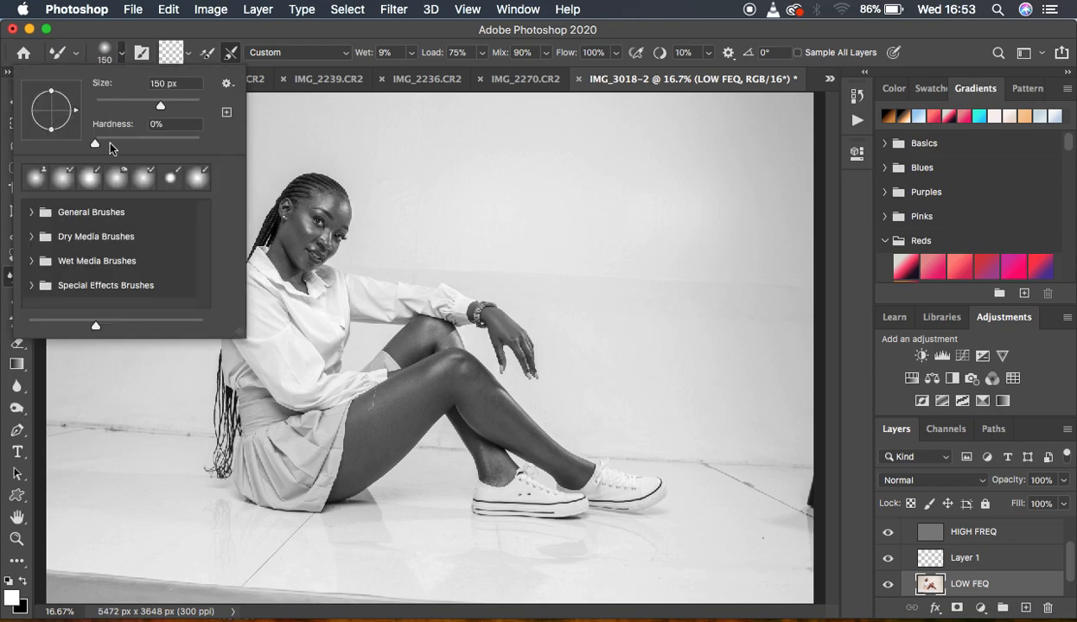
left_click(119, 53)
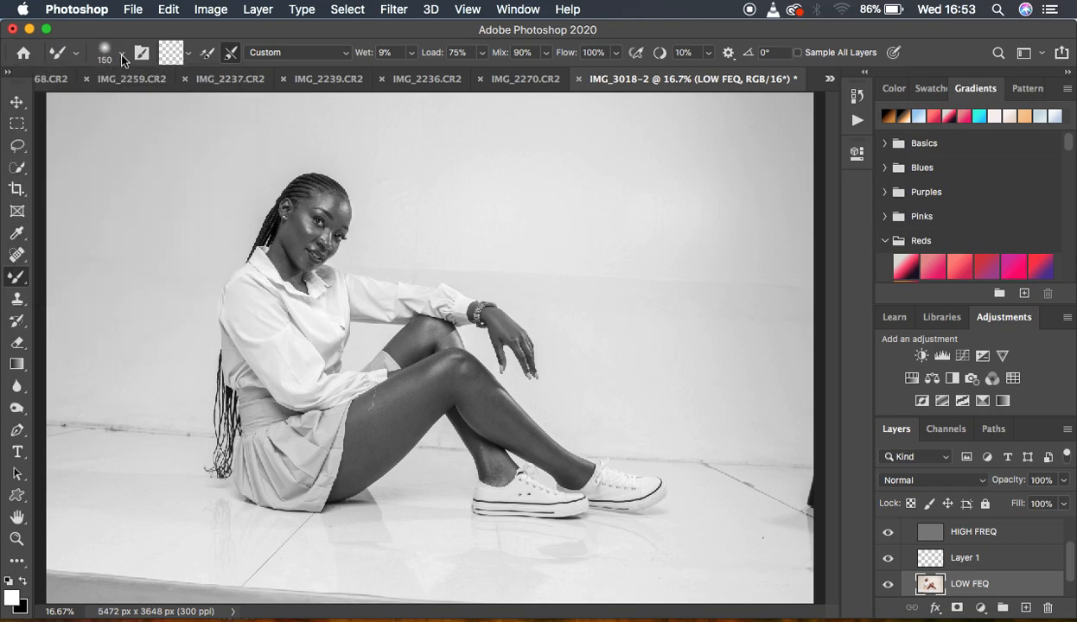
left_click(187, 55)
left_click(201, 83)
Step: Blend the skin of the front thigh up to the knee on LOW FEQ, using the Mixer Brush at 200 and 150 px
key("super+plus")
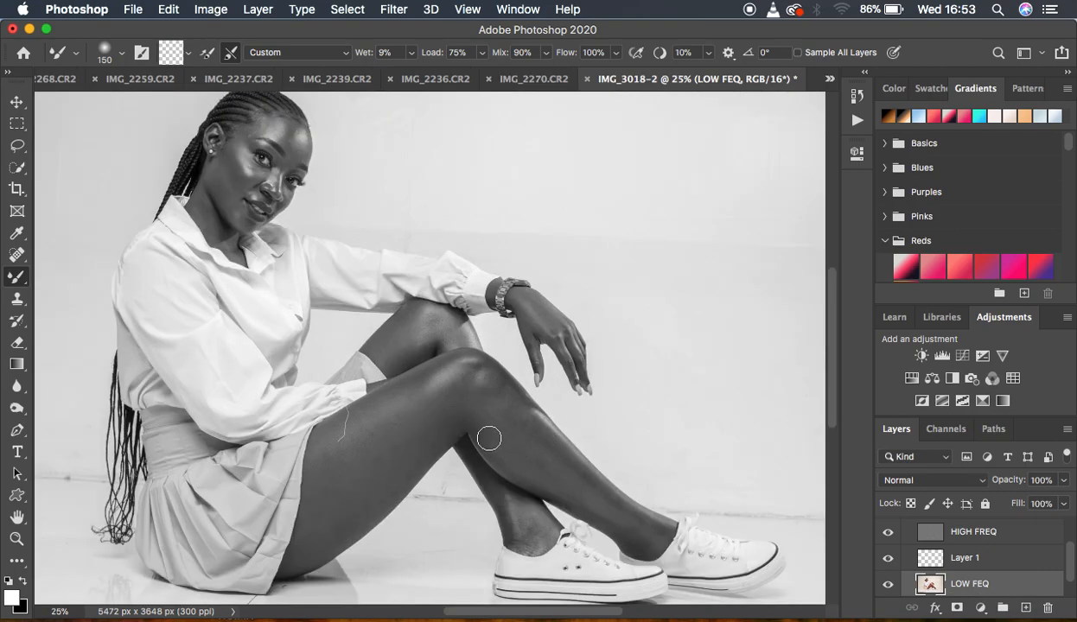
key("super+plus")
key("space")
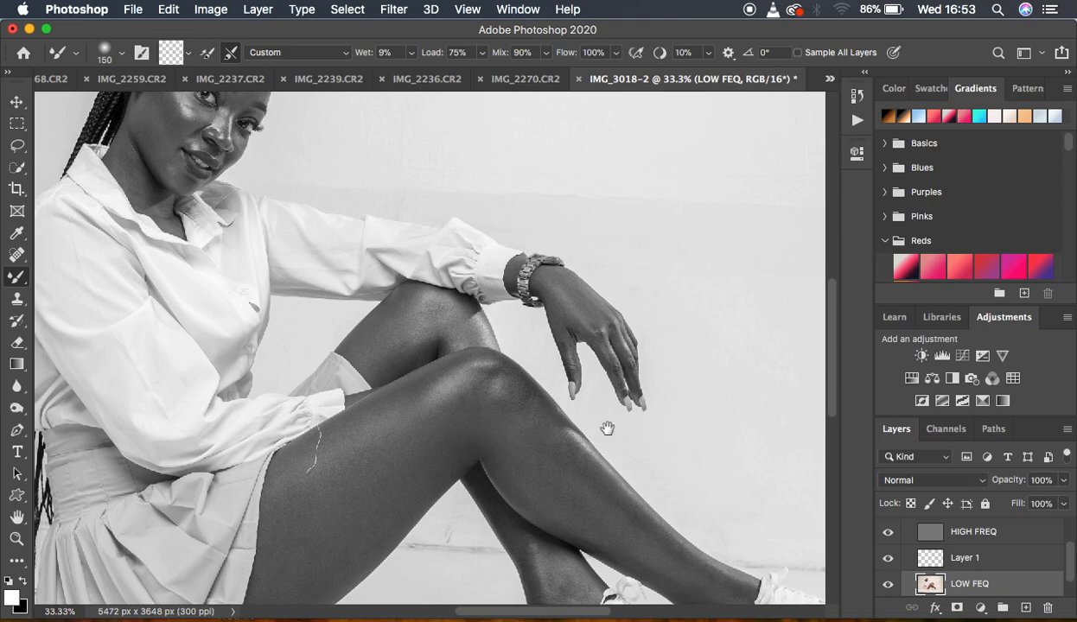
left_click_drag(607, 429, 607, 294)
key("bracketright")
key("bracketright")
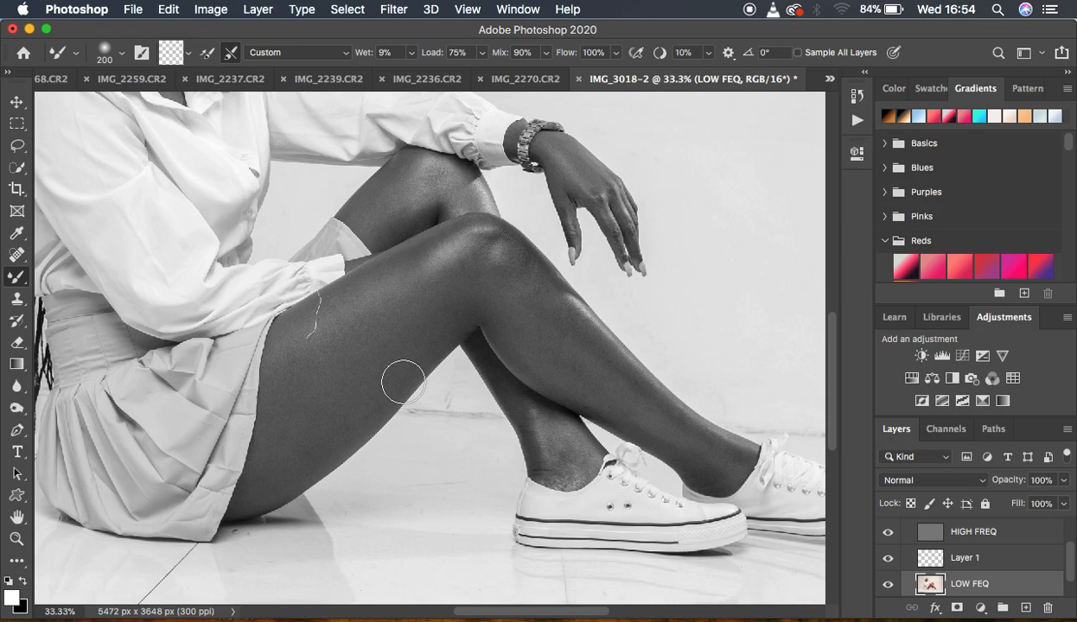
mouse_move(353, 337)
left_mouse_down()
mouse_move(289, 388)
mouse_move(293, 398)
mouse_move(367, 344)
mouse_move(306, 384)
mouse_move(351, 340)
mouse_move(422, 306)
mouse_move(413, 336)
left_mouse_up()
mouse_move(367, 385)
left_mouse_down()
mouse_move(310, 432)
mouse_move(322, 428)
mouse_move(305, 413)
mouse_move(281, 425)
mouse_move(271, 489)
mouse_move(403, 346)
mouse_move(367, 359)
mouse_move(418, 295)
mouse_move(406, 323)
mouse_move(476, 295)
mouse_move(446, 298)
left_mouse_up()
key("bracketleft")
key("bracketleft")
mouse_move(372, 322)
left_mouse_down()
mouse_move(342, 324)
mouse_move(299, 352)
mouse_move(381, 296)
mouse_move(329, 340)
mouse_move(399, 295)
left_mouse_up()
mouse_move(324, 305)
left_mouse_down()
mouse_move(435, 238)
mouse_move(411, 255)
mouse_move(468, 234)
left_mouse_up()
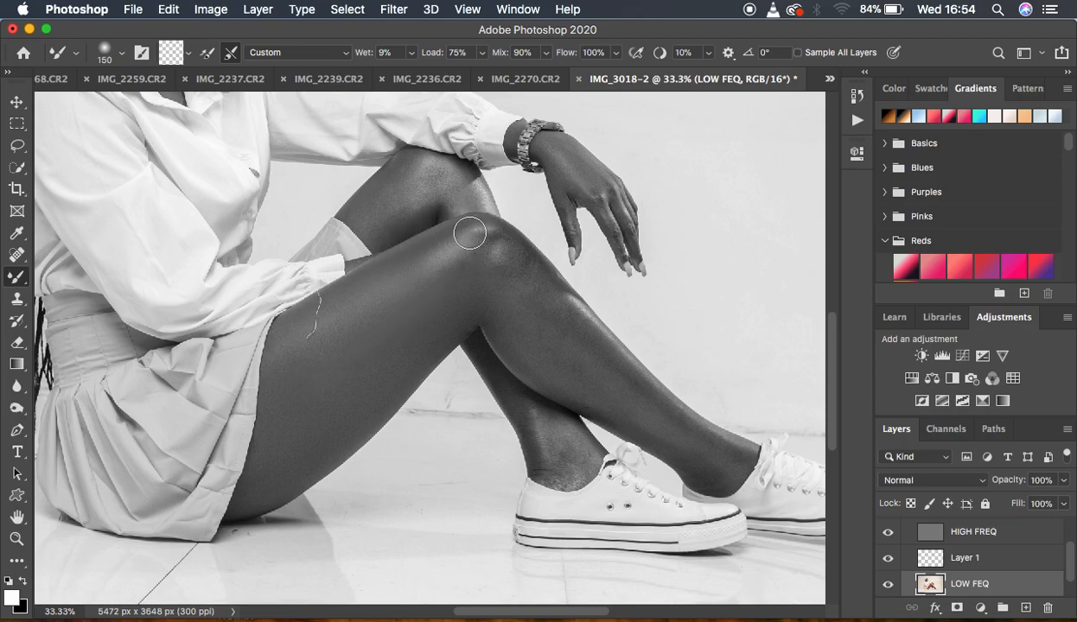
Step: Blend the skin along the front leg's shin, calf and knee with the 150 px Mixer Brush
mouse_move(544, 309)
left_mouse_down()
mouse_move(533, 291)
mouse_move(715, 447)
left_mouse_up()
mouse_move(565, 357)
left_mouse_down()
mouse_move(675, 436)
mouse_move(517, 316)
mouse_move(531, 356)
mouse_move(523, 335)
mouse_move(591, 392)
mouse_move(692, 457)
left_mouse_up()
mouse_move(519, 264)
left_mouse_down()
mouse_move(545, 293)
mouse_move(511, 257)
mouse_move(500, 252)
mouse_move(535, 287)
mouse_move(450, 233)
mouse_move(504, 246)
left_mouse_up()
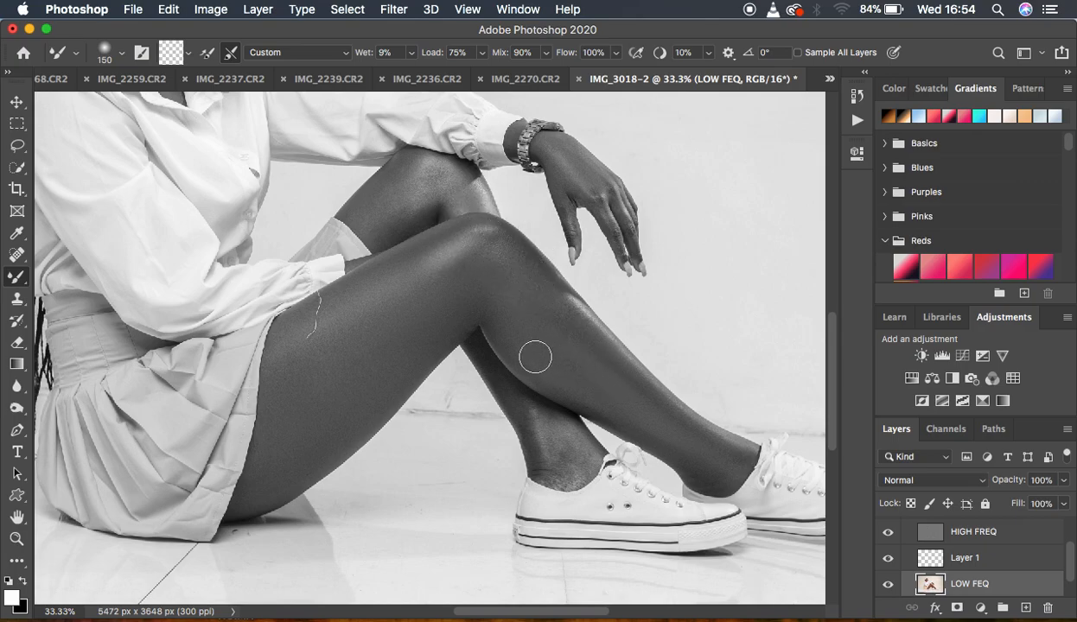
mouse_move(525, 349)
left_mouse_down()
mouse_move(491, 309)
mouse_move(524, 329)
mouse_move(485, 292)
mouse_move(483, 266)
mouse_move(424, 282)
left_mouse_up()
Step: Hide the Black & White 1 layer and even out the front leg's shin, thigh and knee in colour
scroll(1022, 554, "up", 2)
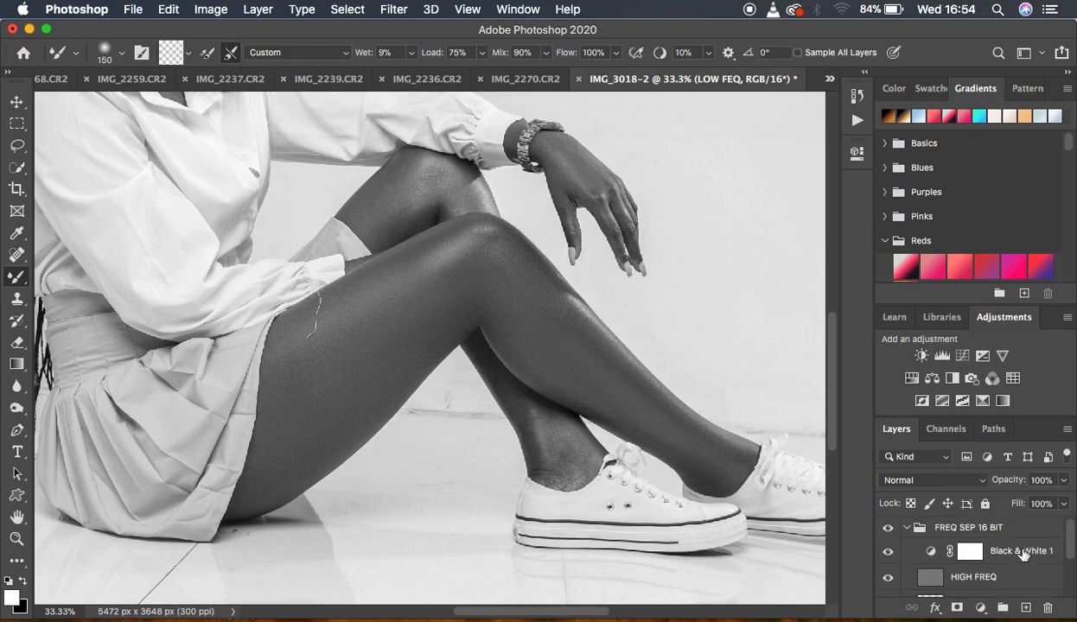
left_click(887, 551)
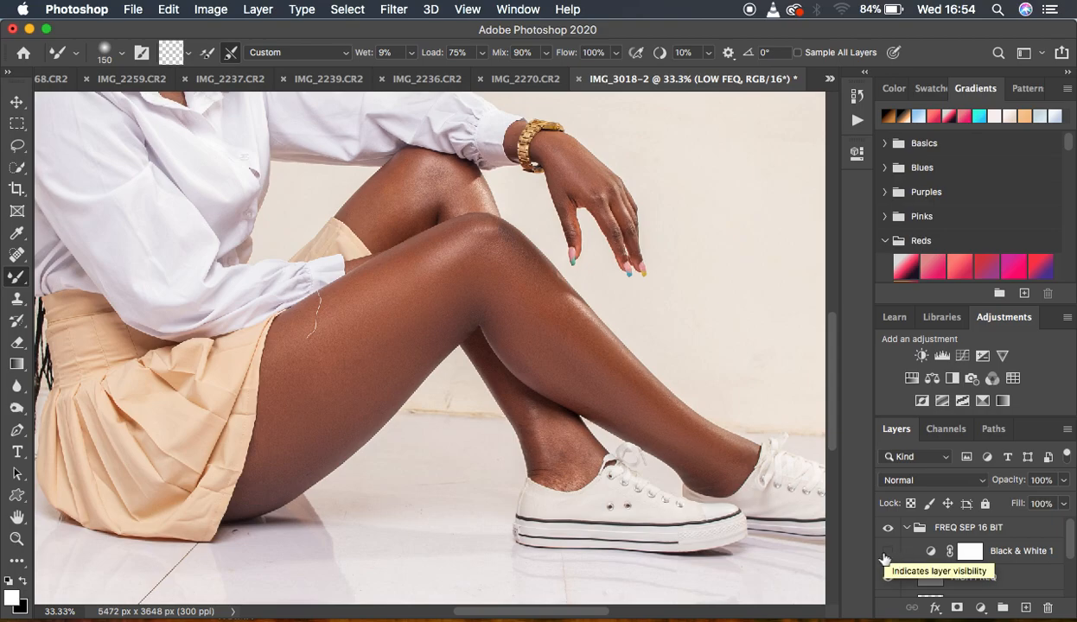
mouse_move(619, 379)
left_mouse_down()
mouse_move(669, 428)
mouse_move(721, 456)
left_mouse_up()
mouse_move(344, 366)
left_mouse_down()
mouse_move(337, 389)
mouse_move(296, 396)
mouse_move(255, 493)
mouse_move(329, 429)
left_mouse_up()
mouse_move(423, 264)
left_mouse_down()
mouse_move(459, 241)
mouse_move(520, 248)
mouse_move(500, 240)
mouse_move(532, 271)
mouse_move(500, 242)
mouse_move(512, 312)
mouse_move(545, 366)
mouse_move(556, 417)
left_mouse_up()
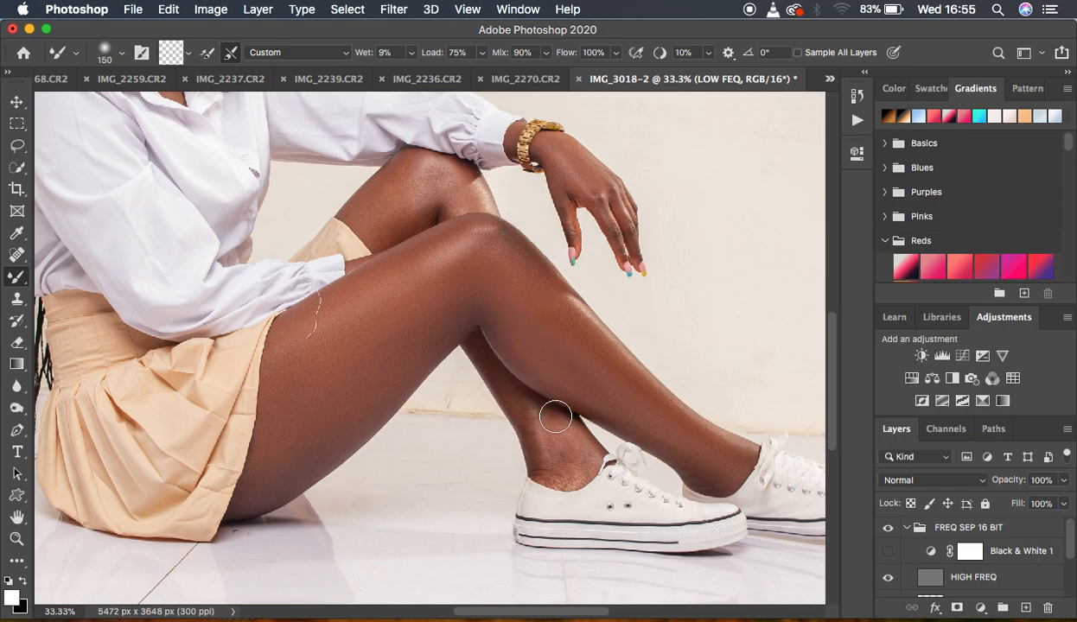
Step: Blend the rear leg's ankle with a smaller Mixer Brush and its thigh and knee with a 150 px brush
key("bracketleft")
key("bracketleft")
mouse_move(508, 387)
left_mouse_down()
mouse_move(542, 448)
mouse_move(524, 413)
mouse_move(532, 421)
mouse_move(547, 485)
mouse_move(563, 445)
mouse_move(570, 468)
mouse_move(475, 348)
mouse_move(588, 458)
mouse_move(562, 473)
left_mouse_up()
key("bracketright")
key("bracketright")
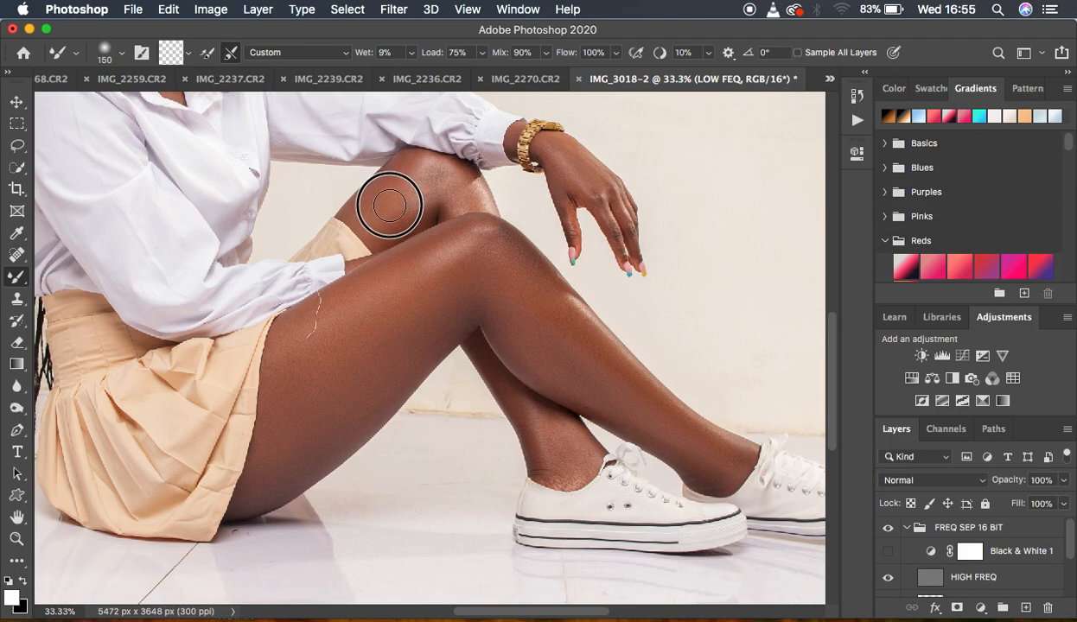
mouse_move(397, 185)
left_mouse_down()
mouse_move(378, 220)
mouse_move(395, 176)
mouse_move(412, 190)
mouse_move(430, 180)
mouse_move(464, 197)
mouse_move(381, 227)
mouse_move(399, 179)
mouse_move(382, 190)
mouse_move(445, 180)
left_mouse_up()
Step: Blend the skin on the back of the hand beside the gold bracelet with a 90 px Mixer Brush
key("bracketleft")
key("bracketleft")
key("bracketleft")
mouse_move(551, 155)
left_mouse_down()
mouse_move(584, 177)
mouse_move(574, 158)
mouse_move(608, 191)
mouse_move(552, 138)
mouse_move(630, 235)
mouse_move(559, 171)
mouse_move(568, 208)
mouse_move(536, 150)
left_mouse_up()
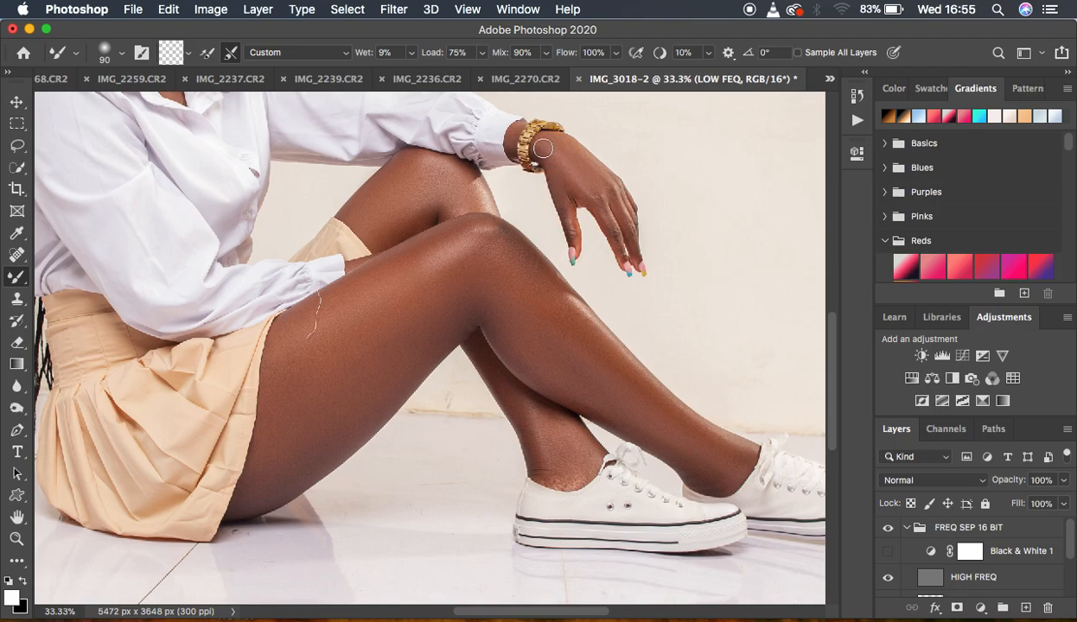
Step: Show the Black & White 1 layer and blend the skin from the woman's cheek to her jawline at 90 and 70 px
scroll(371, 176, "up", 5)
scroll(371, 177, "left", 5)
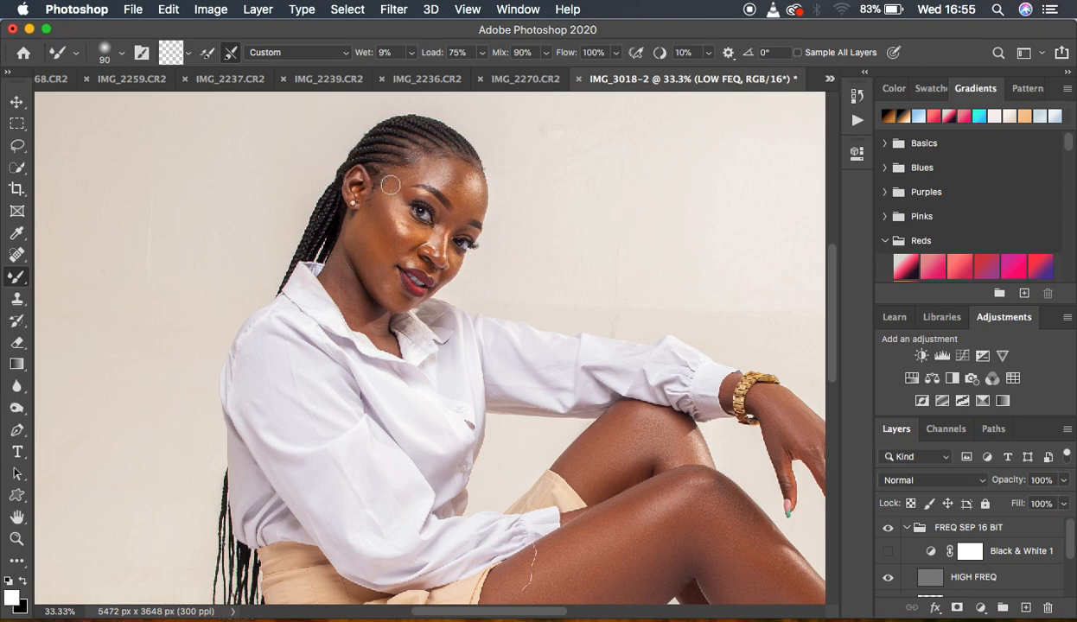
left_click_drag(637, 430, 654, 428)
key("super+equal")
key("super+equal")
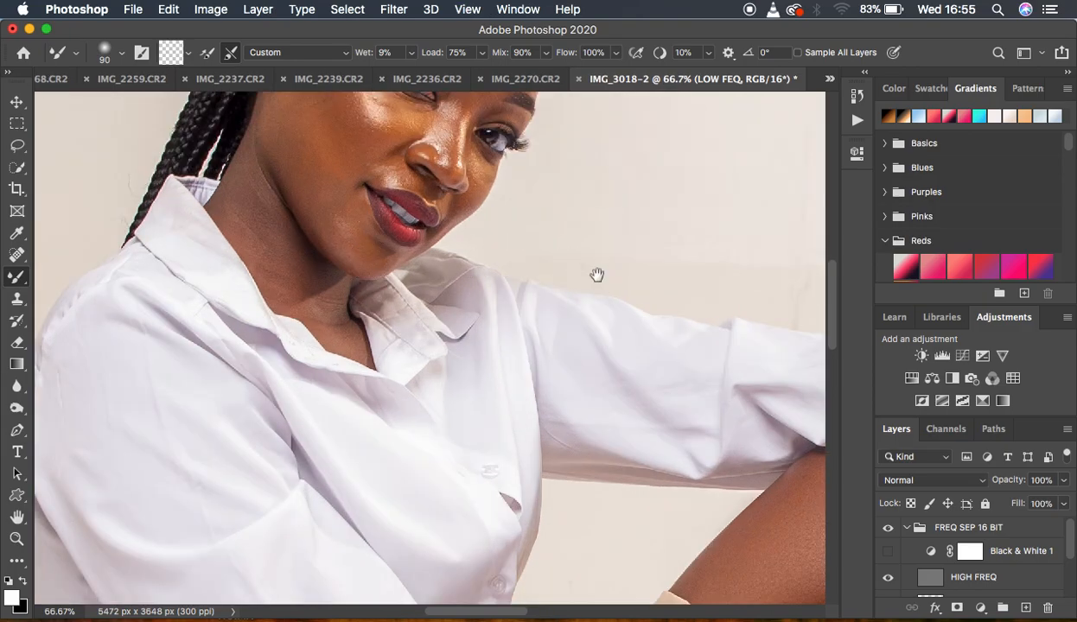
left_click_drag(596, 275, 656, 440)
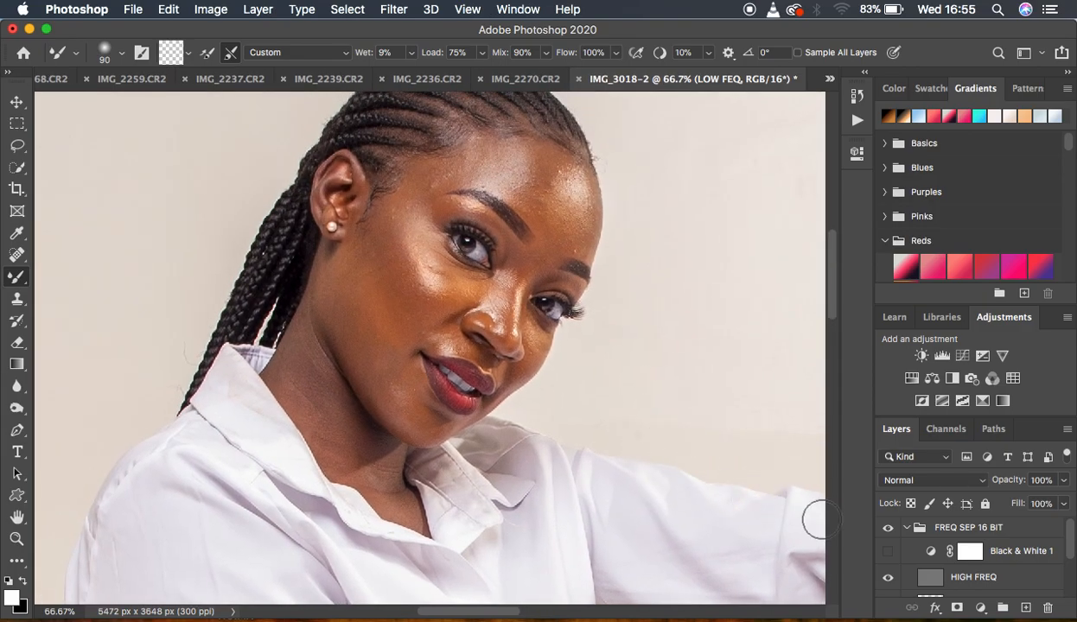
left_click(887, 550)
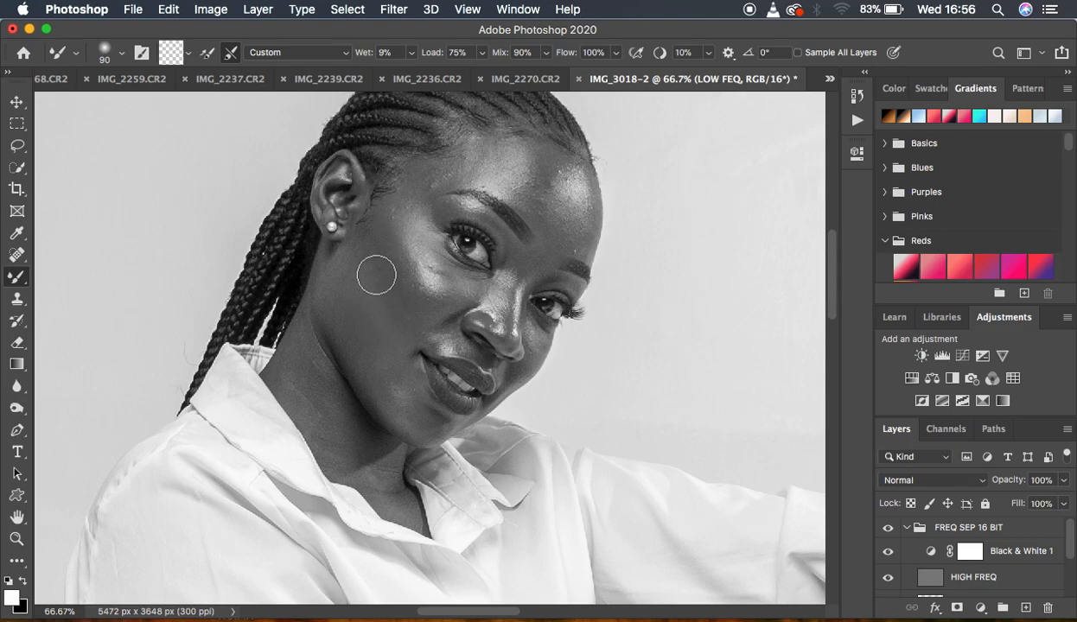
mouse_move(388, 268)
left_mouse_down()
mouse_move(409, 316)
mouse_move(382, 247)
mouse_move(395, 304)
mouse_move(386, 246)
mouse_move(367, 254)
mouse_move(376, 305)
mouse_move(370, 258)
mouse_move(378, 283)
left_mouse_up()
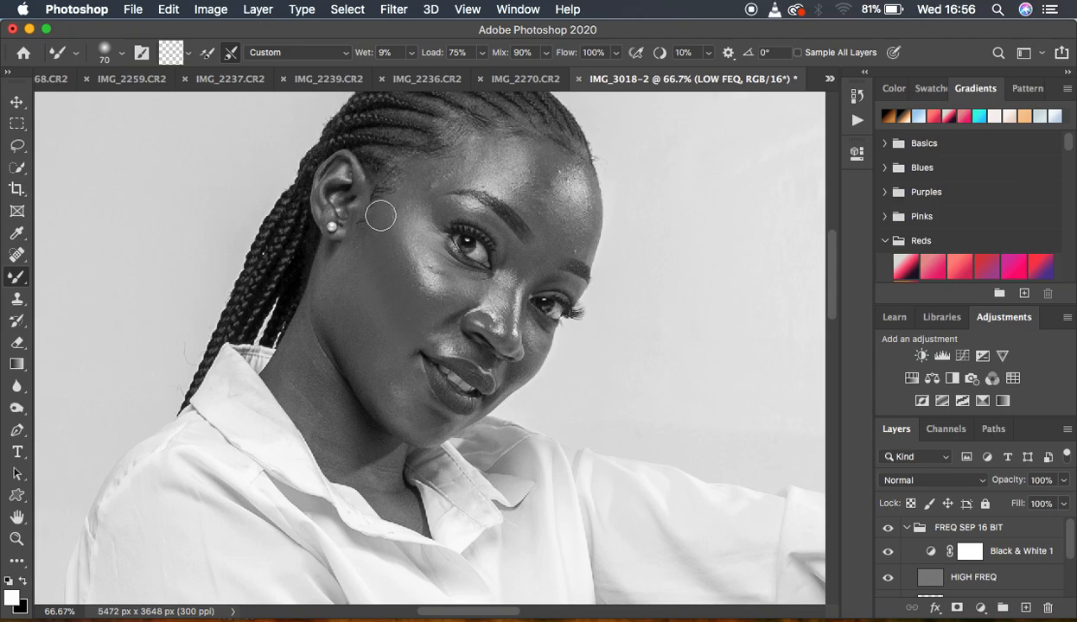
mouse_move(388, 236)
left_mouse_down()
mouse_move(391, 226)
mouse_move(404, 279)
mouse_move(365, 262)
mouse_move(346, 274)
mouse_move(412, 415)
mouse_move(407, 404)
left_mouse_up()
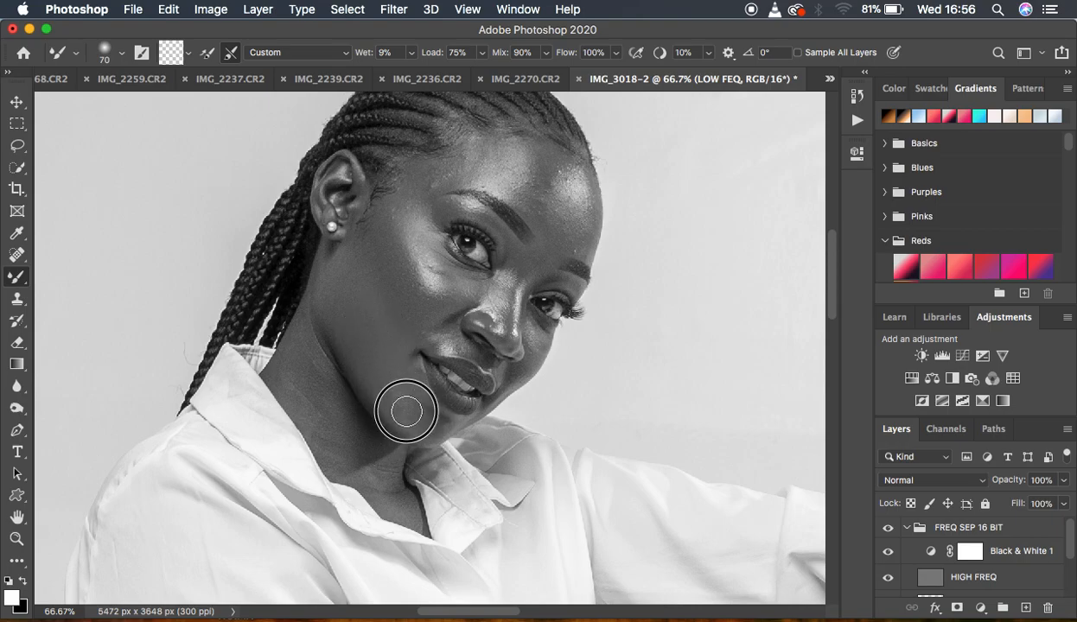
Step: Blend the uneven tones on the forehead, the temple, under the eye, beside the nose and around the mouth
mouse_move(389, 319)
left_mouse_down()
mouse_move(372, 267)
mouse_move(355, 272)
mouse_move(395, 201)
mouse_move(406, 196)
mouse_move(399, 214)
mouse_move(455, 169)
mouse_move(537, 162)
mouse_move(554, 205)
mouse_move(581, 220)
mouse_move(580, 186)
mouse_move(579, 222)
mouse_move(548, 187)
mouse_move(528, 190)
mouse_move(522, 162)
left_mouse_up()
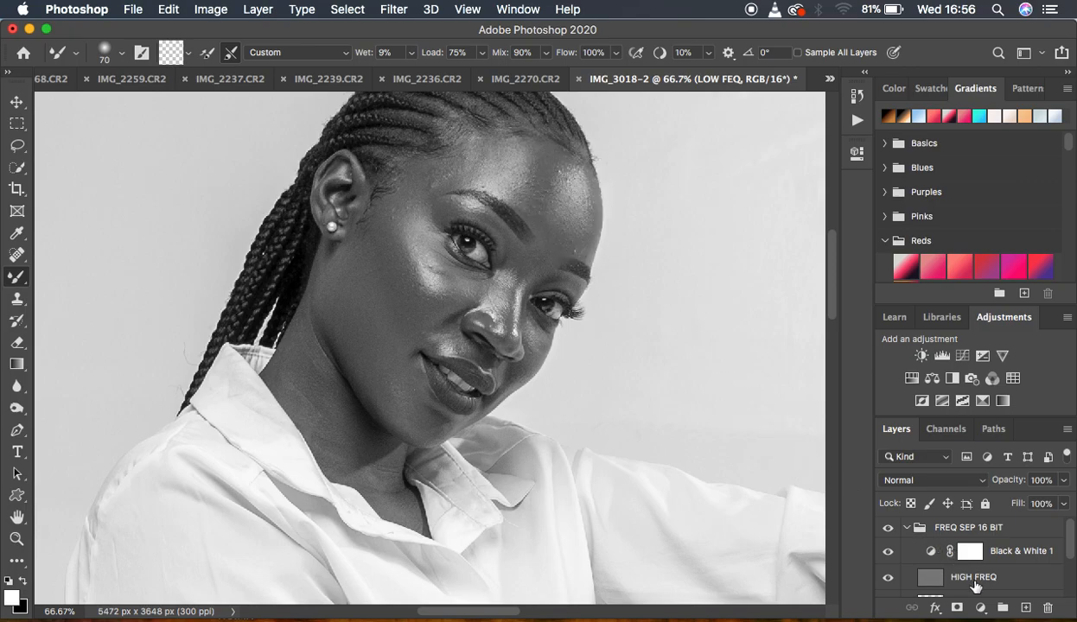
mouse_move(437, 147)
left_mouse_down()
mouse_move(467, 165)
mouse_move(489, 153)
mouse_move(448, 167)
mouse_move(486, 162)
mouse_move(475, 164)
mouse_move(515, 189)
mouse_move(541, 155)
mouse_move(553, 183)
mouse_move(567, 173)
mouse_move(578, 208)
mouse_move(577, 176)
mouse_move(578, 205)
mouse_move(558, 161)
mouse_move(556, 208)
mouse_move(574, 176)
mouse_move(535, 265)
mouse_move(546, 247)
mouse_move(511, 173)
mouse_move(524, 162)
mouse_move(530, 195)
mouse_move(525, 173)
mouse_move(468, 160)
mouse_move(483, 153)
mouse_move(411, 178)
mouse_move(400, 225)
left_mouse_up()
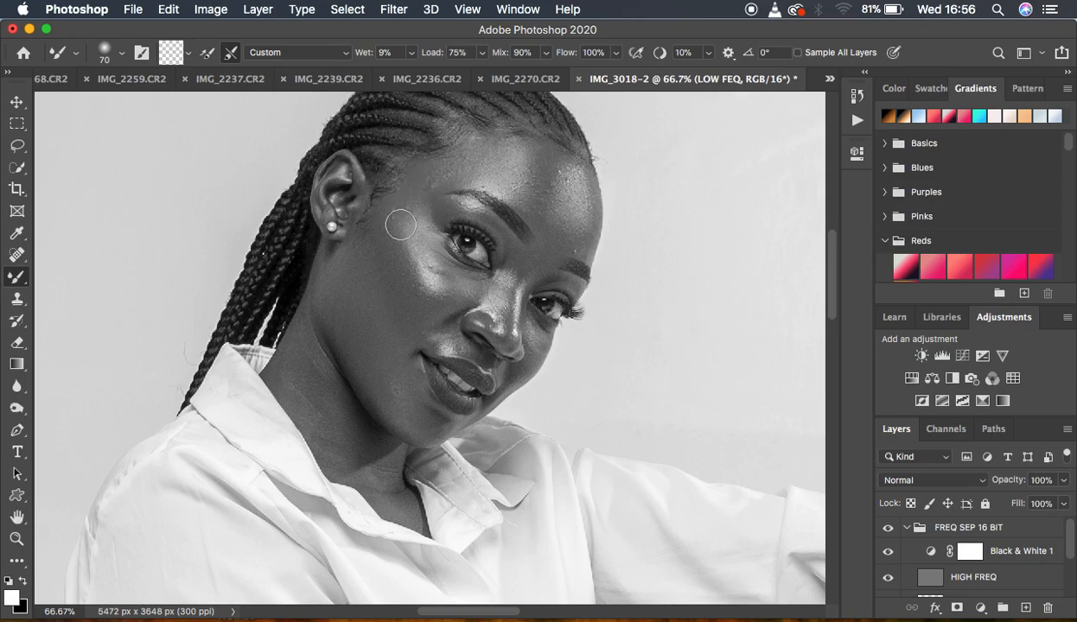
mouse_move(457, 278)
left_mouse_down()
mouse_move(439, 256)
mouse_move(445, 282)
mouse_move(440, 258)
mouse_move(455, 287)
mouse_move(440, 266)
mouse_move(465, 292)
mouse_move(444, 264)
mouse_move(476, 287)
mouse_move(454, 284)
mouse_move(423, 251)
mouse_move(434, 280)
mouse_move(411, 239)
left_mouse_up()
mouse_move(504, 289)
left_mouse_down()
mouse_move(507, 328)
mouse_move(518, 278)
mouse_move(510, 305)
mouse_move(506, 286)
mouse_move(438, 339)
mouse_move(453, 339)
mouse_move(444, 312)
left_mouse_up()
mouse_move(528, 365)
left_mouse_down()
mouse_move(439, 422)
mouse_move(413, 419)
mouse_move(374, 359)
left_mouse_up()
Step: Hide the Black & White 1 layer and blend the cheek, neck and forehead in colour with a 90 px Mixer Brush
left_click(887, 551)
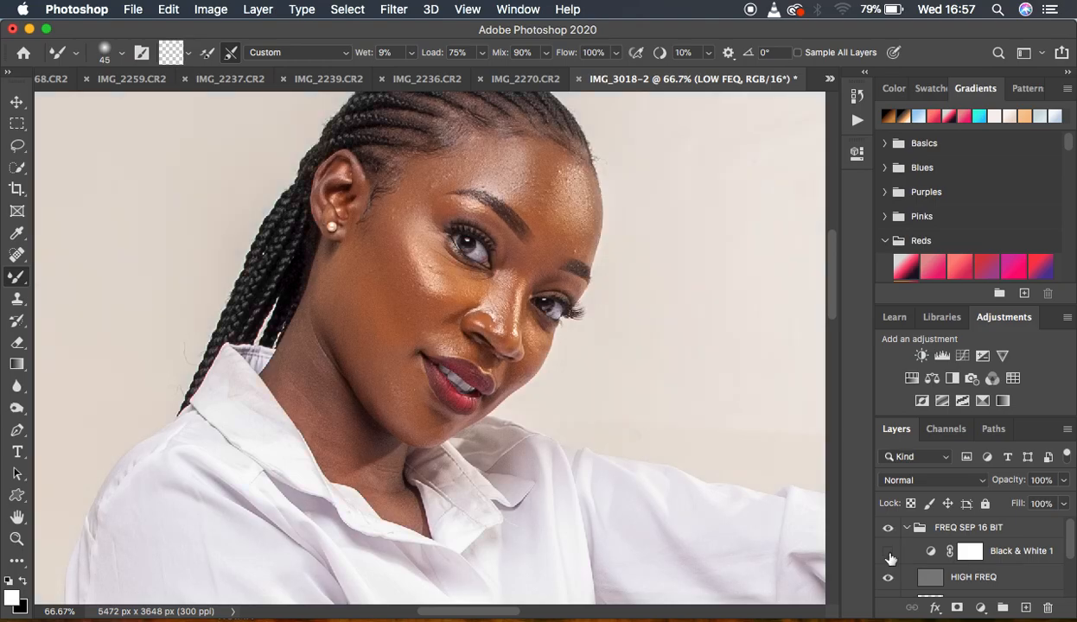
scroll(980, 566, "down", 3)
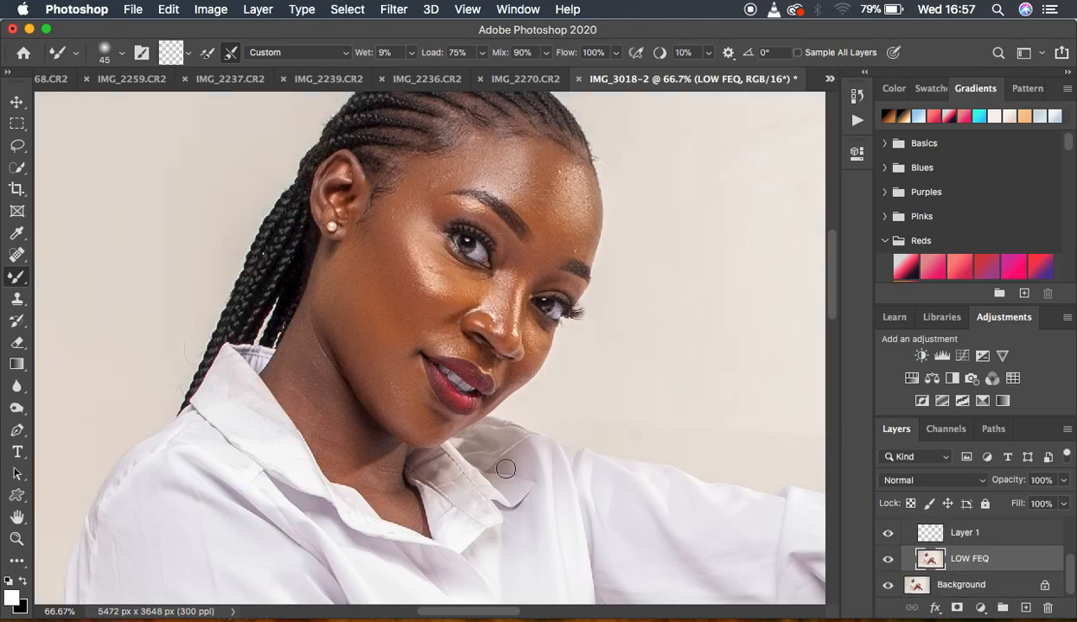
key("bracketright")
key("bracketright")
key("bracketright")
key("bracketright")
left_click_drag(370, 258, 370, 268)
mouse_move(306, 361)
left_mouse_down()
mouse_move(310, 416)
mouse_move(316, 380)
mouse_move(341, 414)
mouse_move(314, 403)
mouse_move(310, 368)
mouse_move(355, 458)
mouse_move(392, 485)
left_mouse_up()
left_click_drag(371, 271, 432, 184)
mouse_move(518, 180)
left_mouse_down()
mouse_move(529, 175)
mouse_move(565, 215)
mouse_move(560, 169)
mouse_move(550, 190)
left_mouse_up()
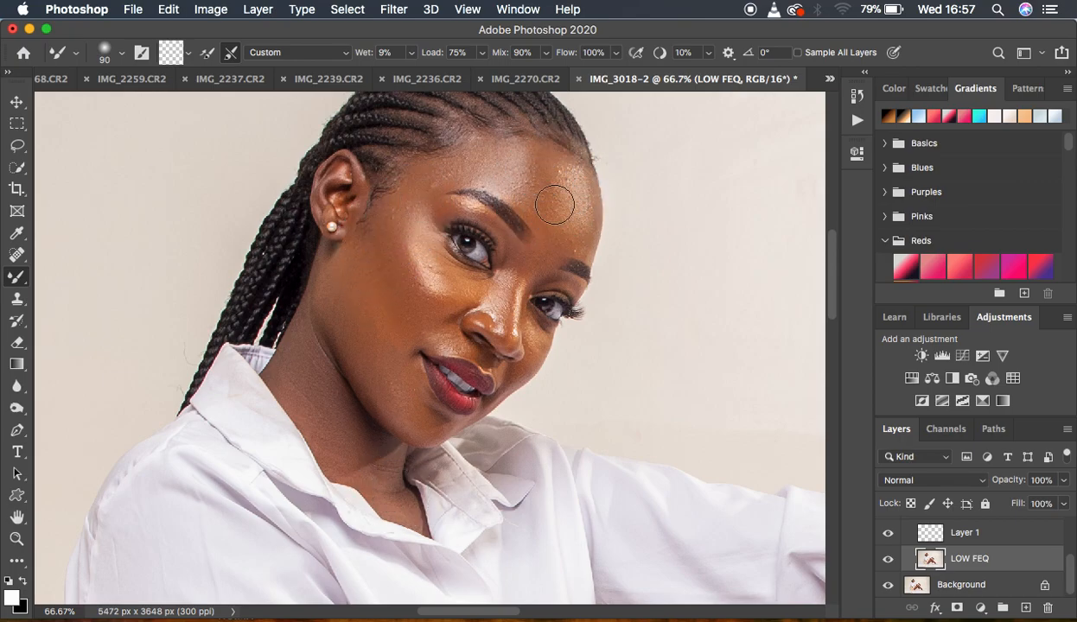
Step: Blend the skin under the eye and on the cheek near the ear with a 90 px Mixer Brush
left_click_drag(469, 292, 449, 279)
left_click_drag(381, 243, 363, 273)
key("super+minus")
key("super+minus")
key("super+minus")
key("super+minus")
key("super+minus")
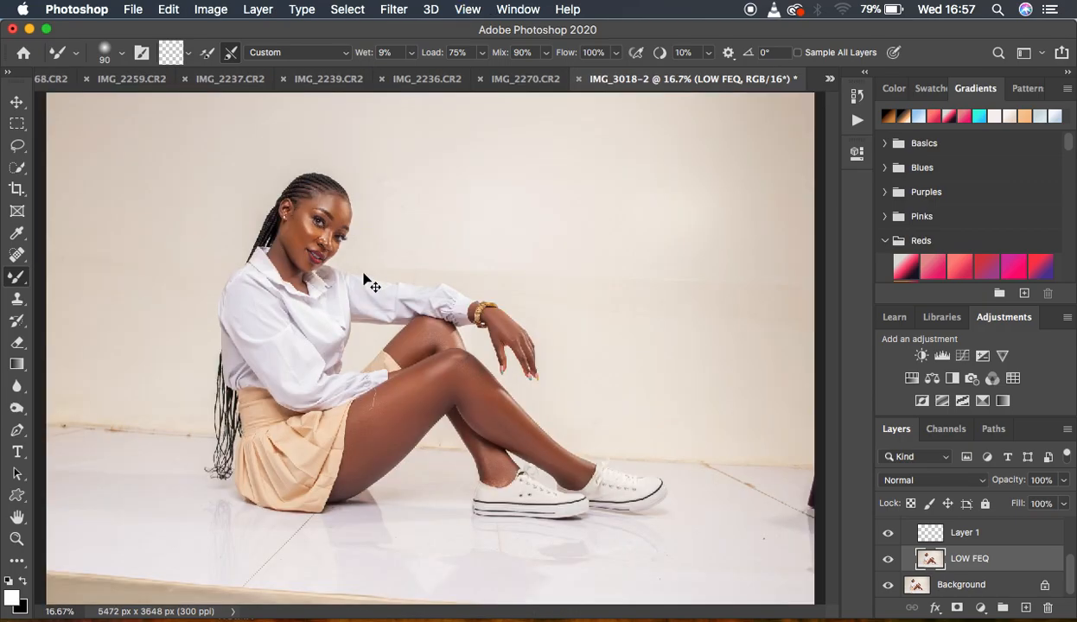
key("super+plus")
Step: Toggle the visibility of the FREQ SEP 16 BIT group to compare the portrait before and after the skin blending
scroll(1003, 551, "up", 5)
left_click(888, 529)
left_click(889, 528)
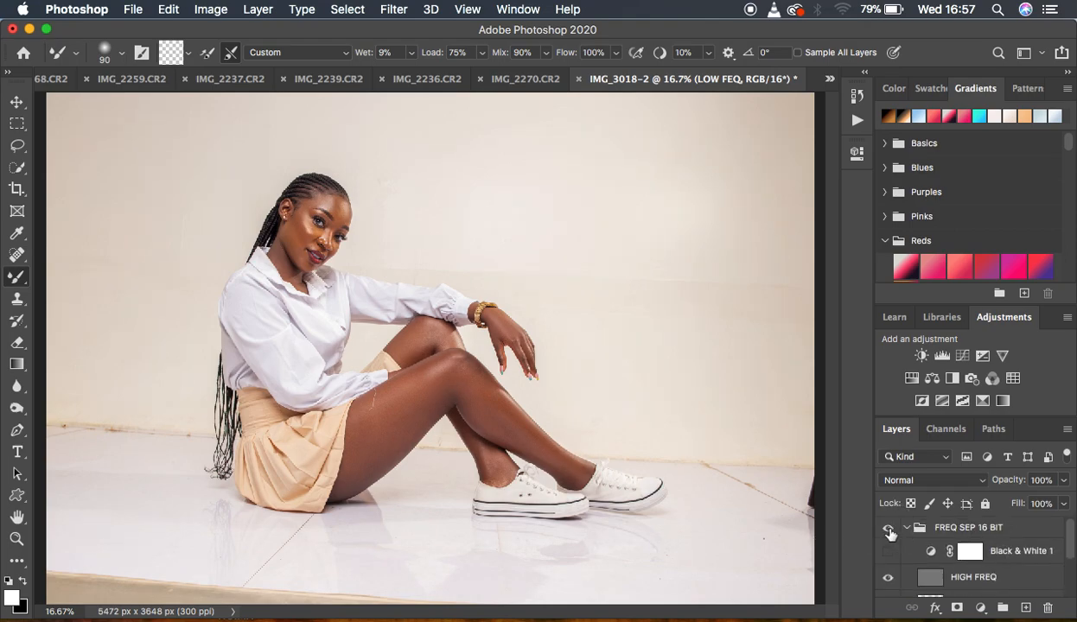
left_click(888, 529)
Step: Outline the cheek between the ear and the mouth with the Lasso tool at 22 px feather
left_click(23, 150)
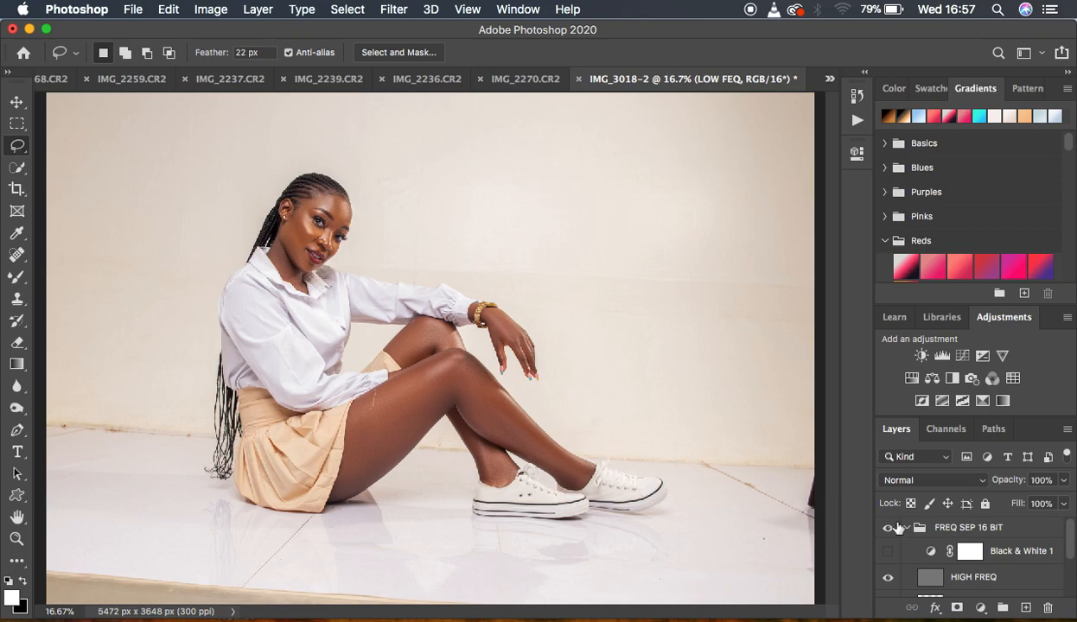
scroll(1016, 566, "down", 5)
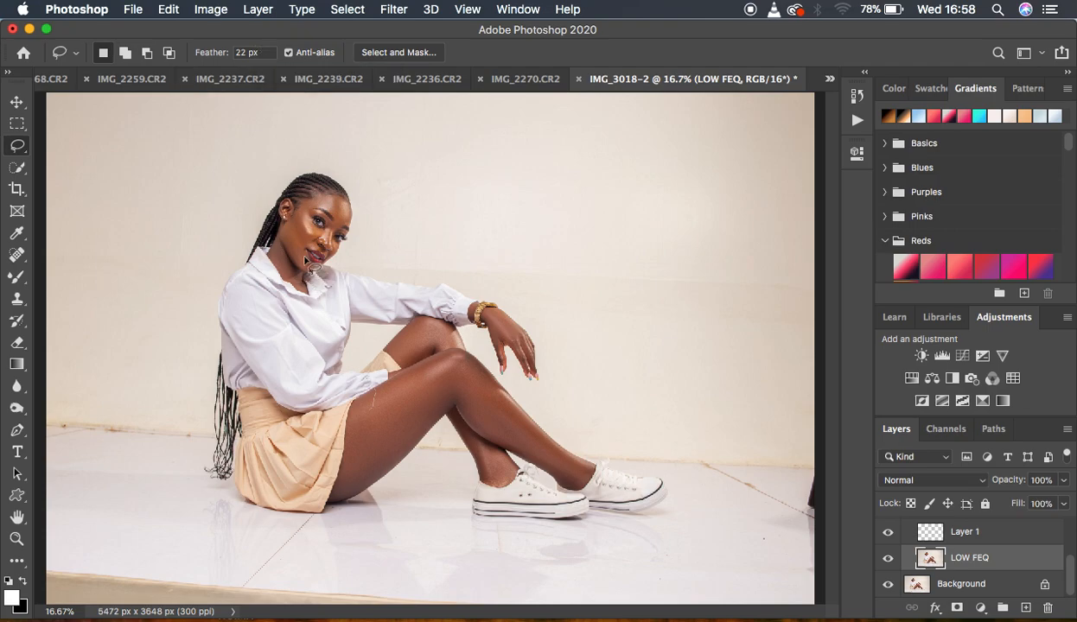
key("super+plus")
key("super+plus")
key("super+plus")
scroll(304, 260, "up", 5)
scroll(304, 260, "left", 5)
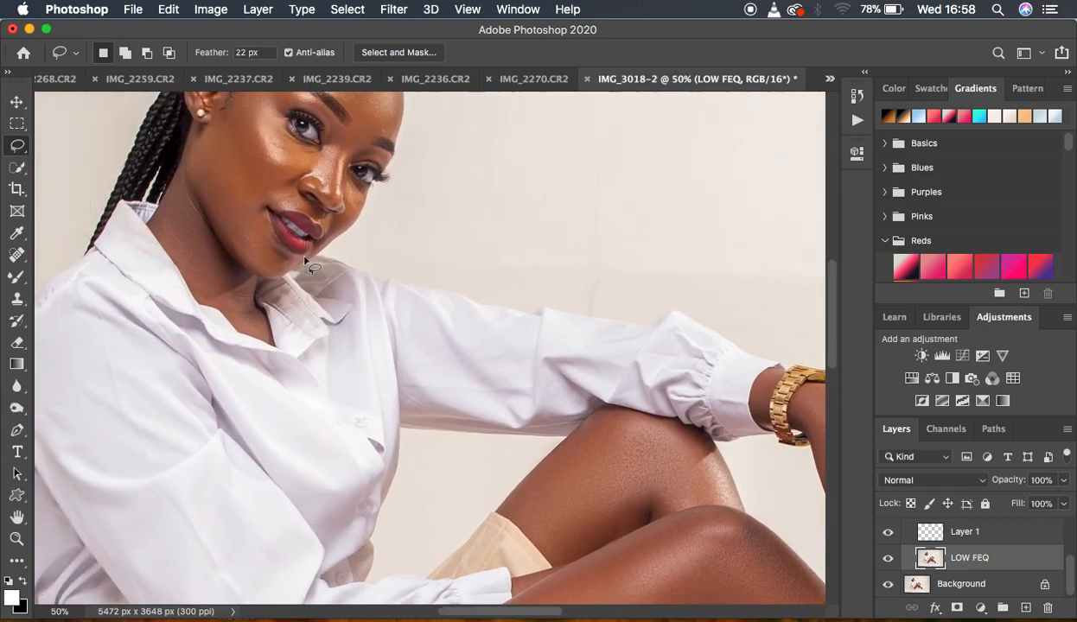
mouse_move(285, 185)
left_mouse_down()
mouse_move(316, 271)
mouse_move(295, 311)
mouse_move(272, 299)
mouse_move(247, 249)
mouse_move(281, 186)
left_mouse_up()
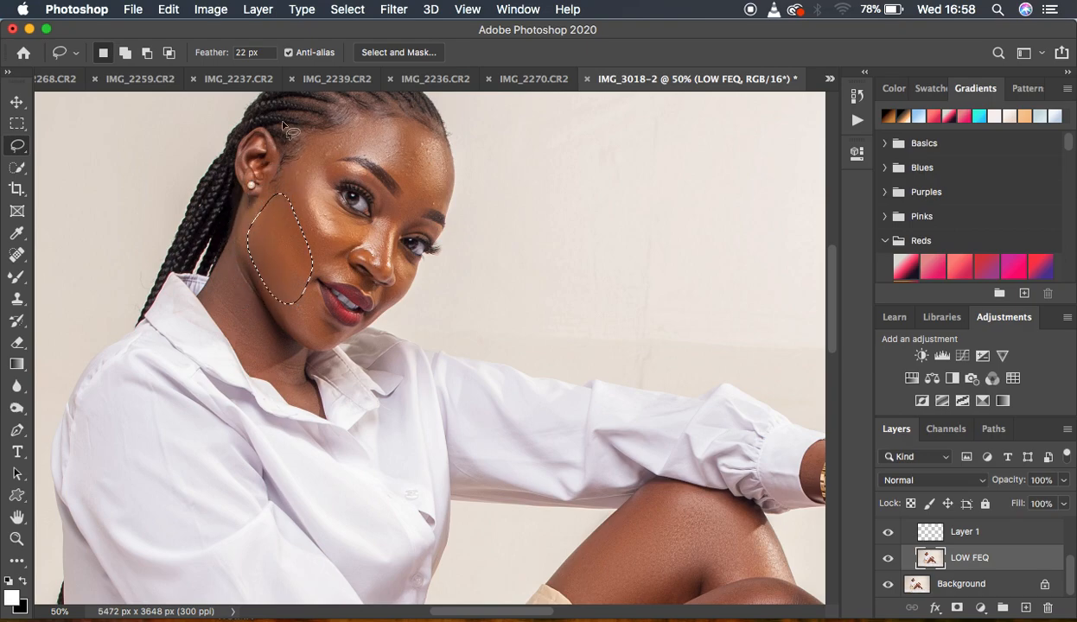
Step: Apply a Gaussian Blur with a radius above 5 pixels to the selected cheek on LOW FEQ, and deselect
left_click(395, 12)
mouse_move(464, 214)
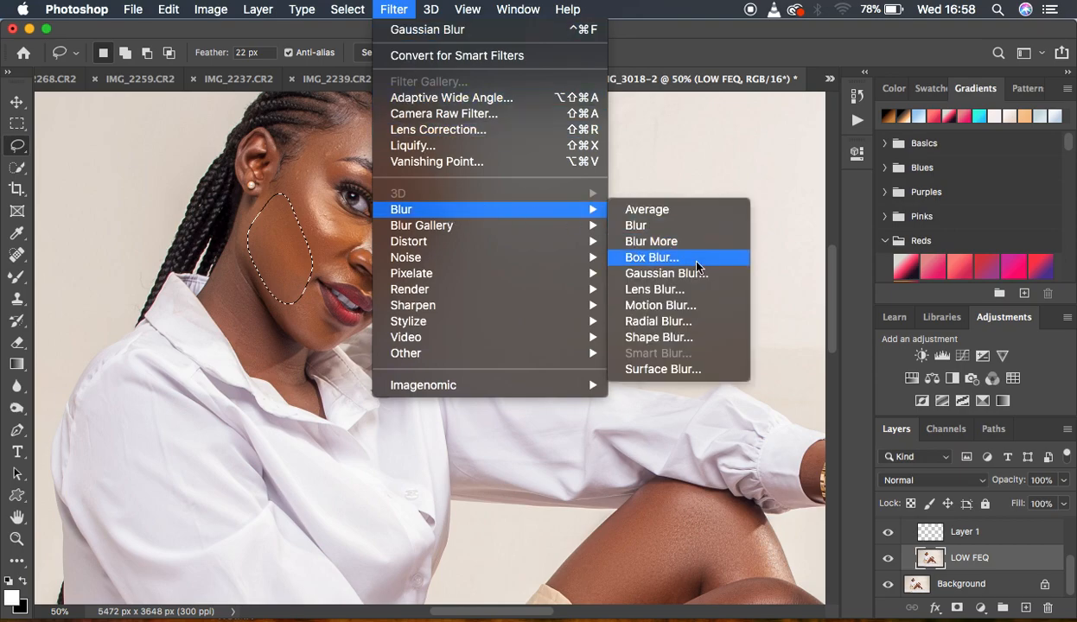
left_click(661, 273)
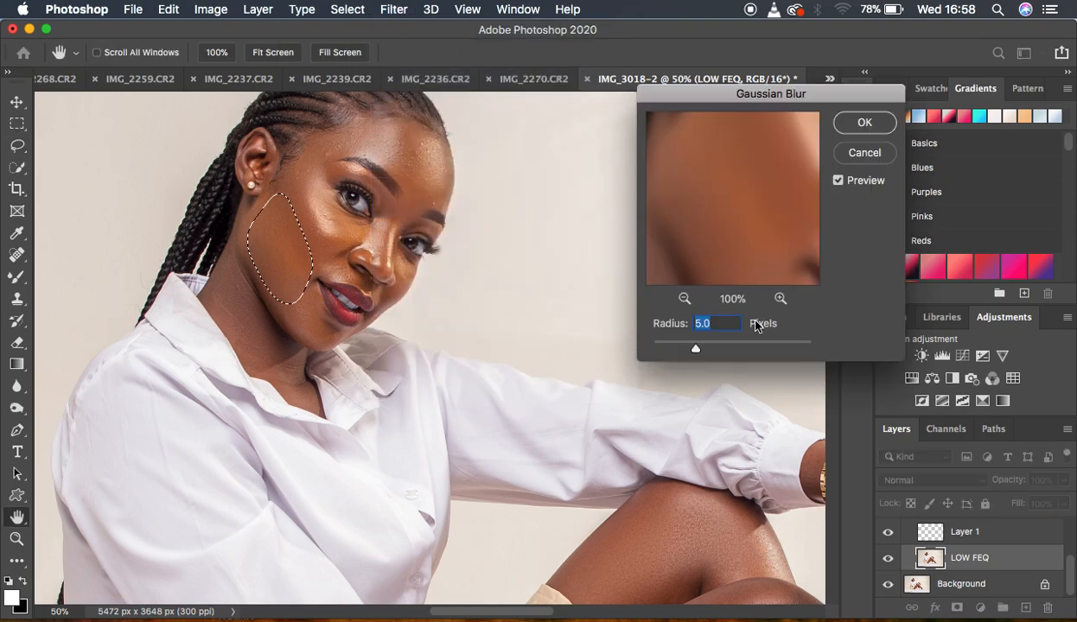
left_click_drag(696, 350, 721, 352)
left_click(862, 123)
key("super+d")
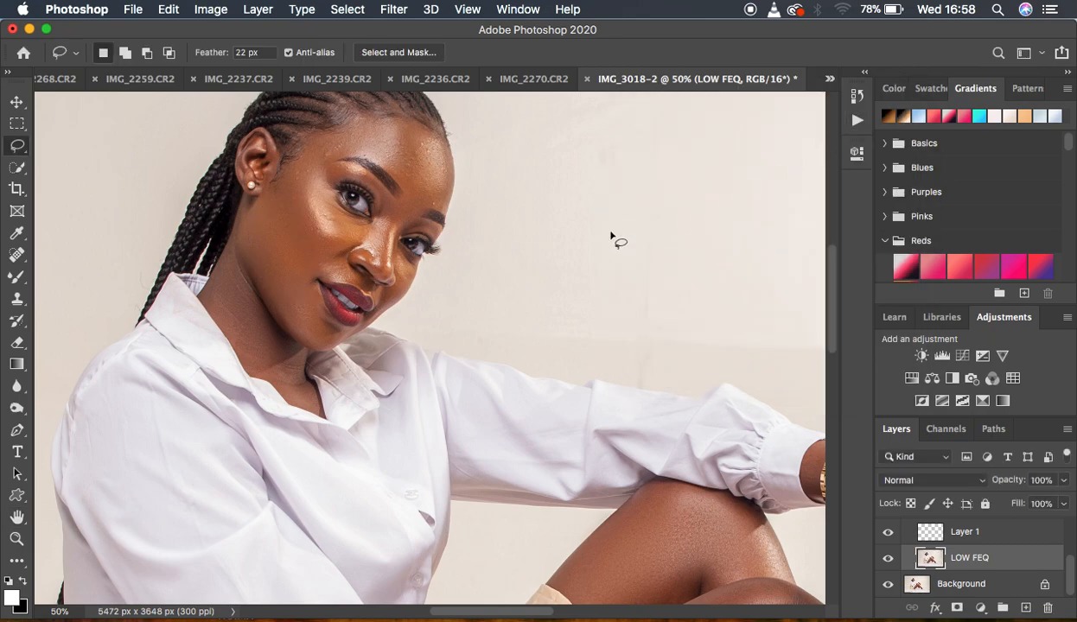
Step: Lasso the area from the temple down to the upper cheek and repeat the Gaussian Blur on it
mouse_move(297, 161)
left_mouse_down()
mouse_move(286, 175)
mouse_move(302, 240)
mouse_move(341, 242)
mouse_move(307, 209)
left_mouse_up()
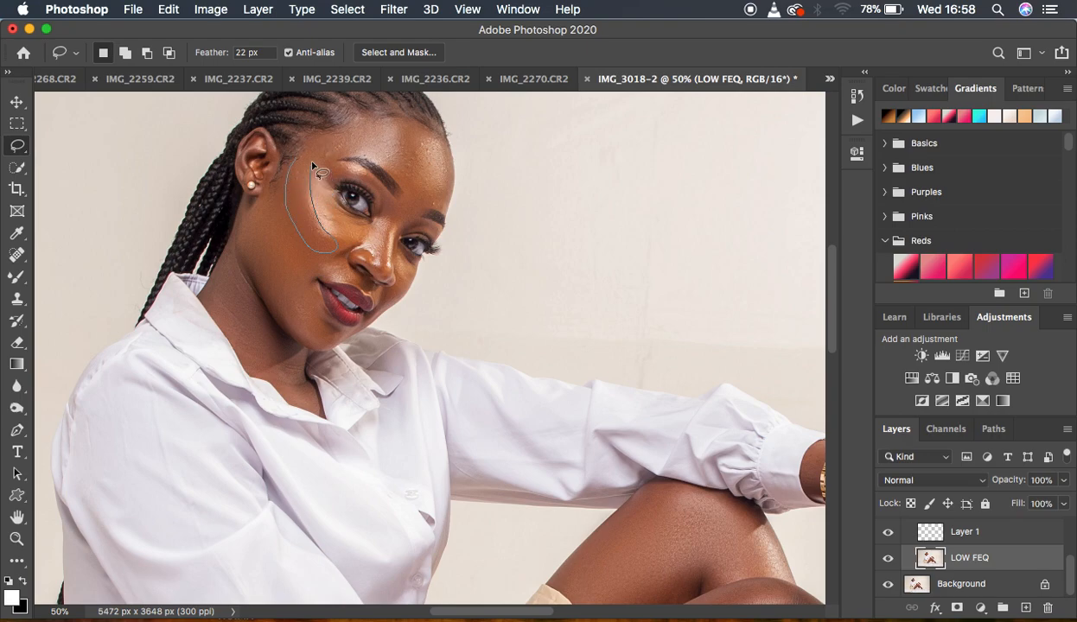
right_click(304, 208)
left_click(363, 442)
Step: Lasso the forehead, repeat the Gaussian Blur on it with its Fade at 100% opacity, and deselect
mouse_move(353, 126)
left_mouse_down()
mouse_move(312, 153)
mouse_move(339, 155)
left_mouse_up()
mouse_move(355, 155)
left_mouse_down()
mouse_move(394, 179)
mouse_move(409, 210)
mouse_move(430, 210)
mouse_move(447, 175)
mouse_move(428, 132)
mouse_move(390, 115)
mouse_move(323, 145)
left_mouse_up()
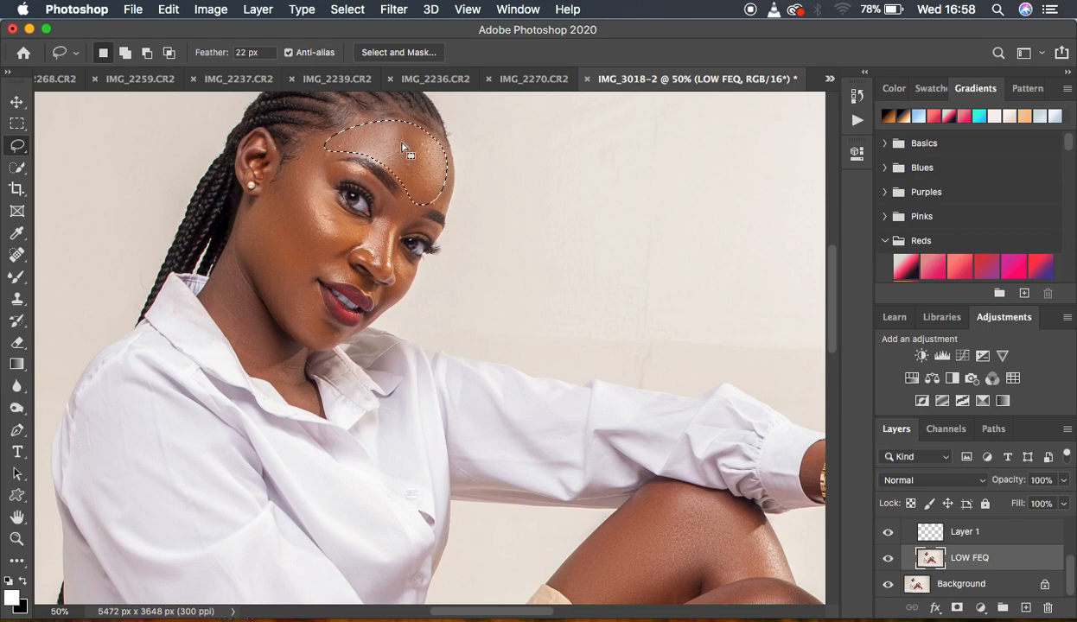
right_click(401, 138)
left_click(477, 386)
right_click(424, 175)
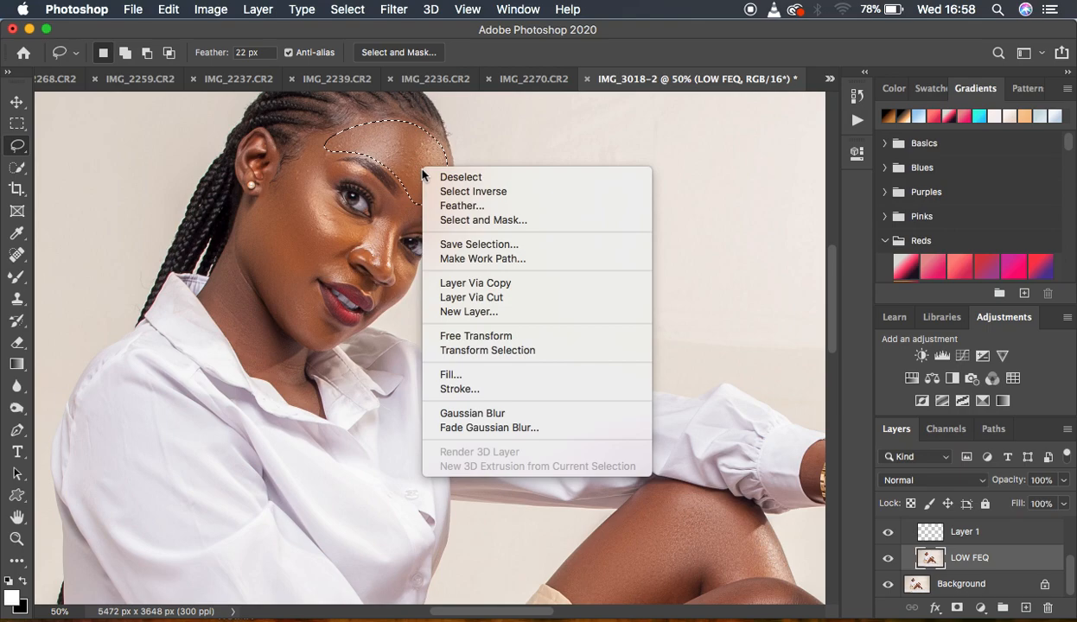
left_click(486, 426)
left_click_drag(587, 196, 562, 196)
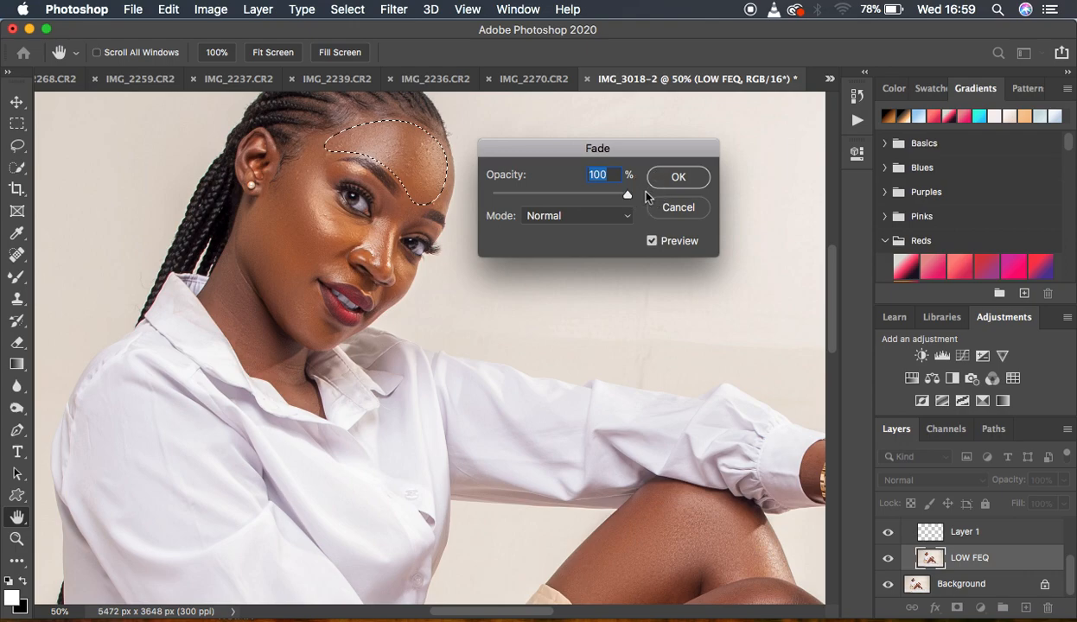
left_click(679, 176)
key("ctrl+d")
Step: Lasso a small patch under the eye, repeat the Gaussian Blur on it and deselect
mouse_move(322, 200)
left_mouse_down()
mouse_move(354, 244)
mouse_move(366, 218)
mouse_move(334, 192)
mouse_move(325, 202)
left_mouse_up()
right_click(345, 222)
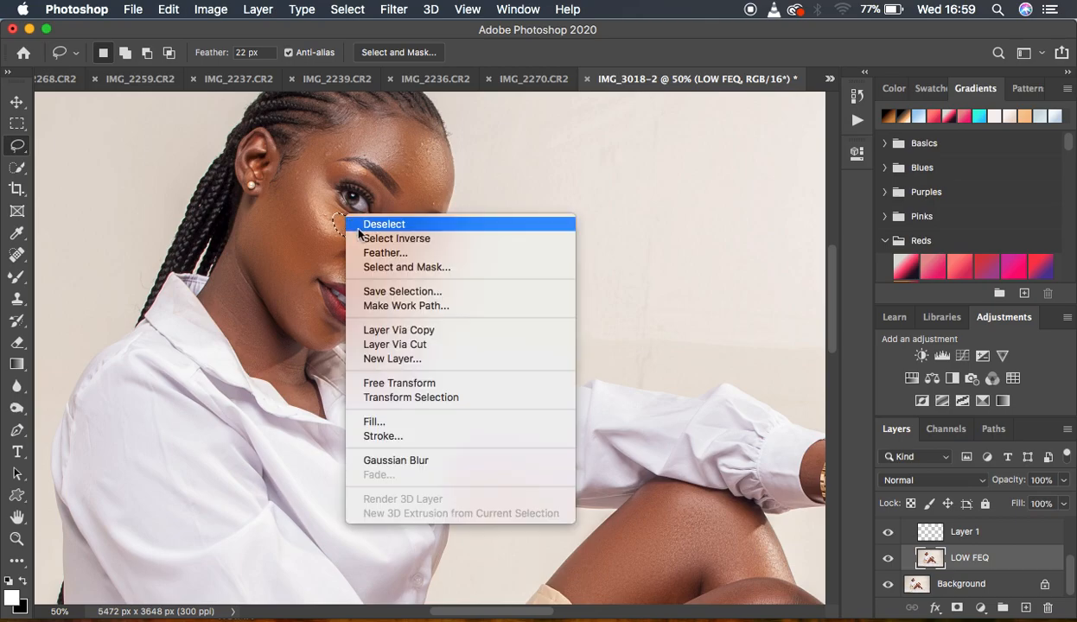
left_click(434, 457)
key("ctrl+d")
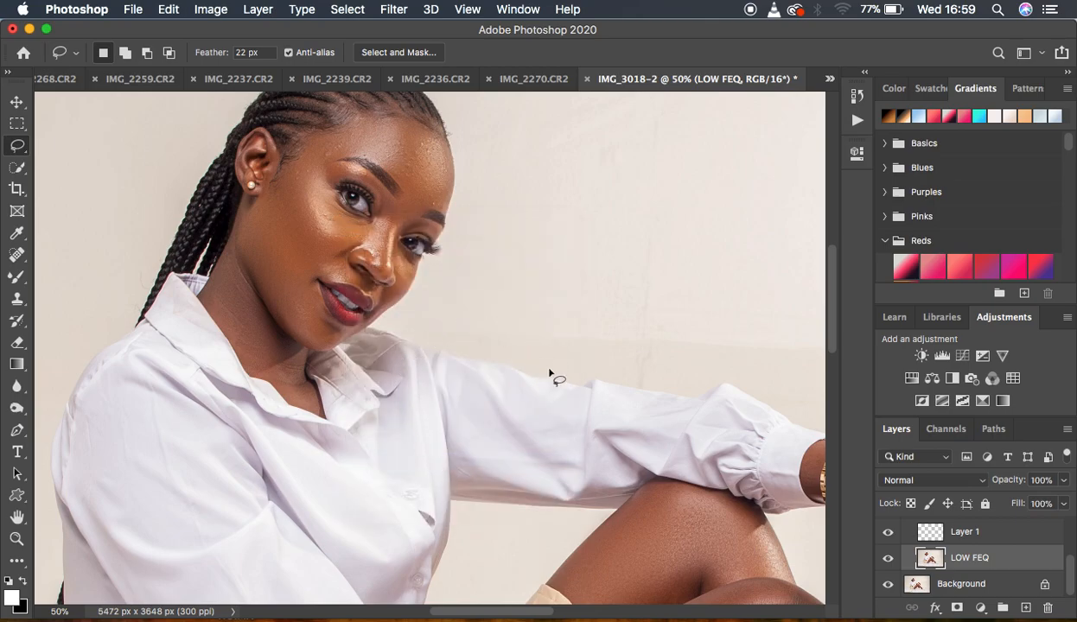
key("super+minus")
key("super+minus")
key("super+minus")
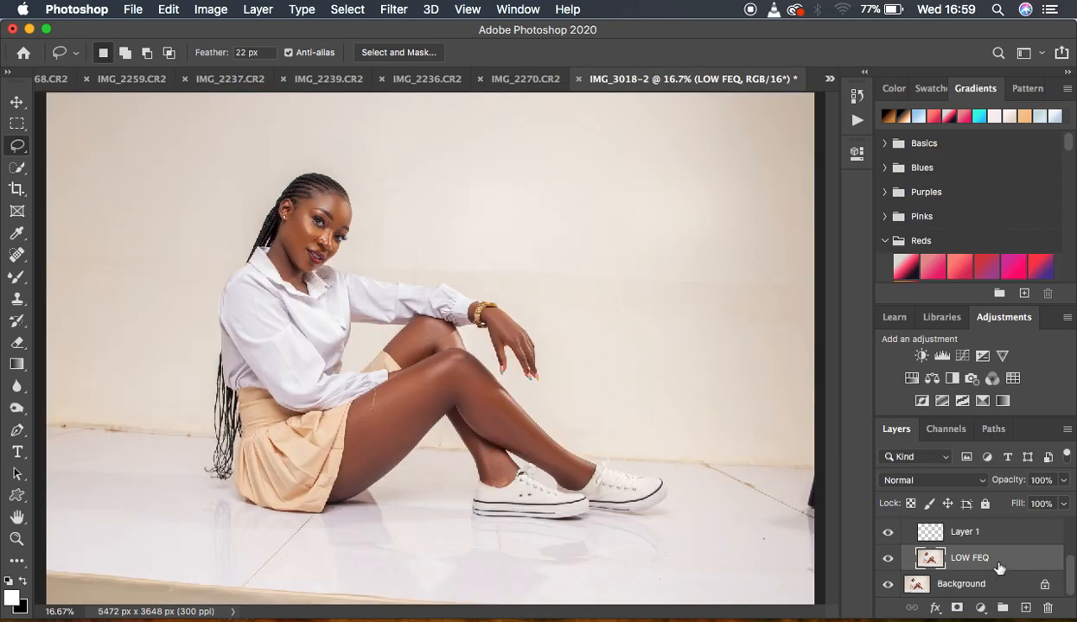
Step: Set up a 25 px Clone Stamp on the HIGH FREQ layer, sampling the current layer, for retouching the face
scroll(1023, 572, "up", 5)
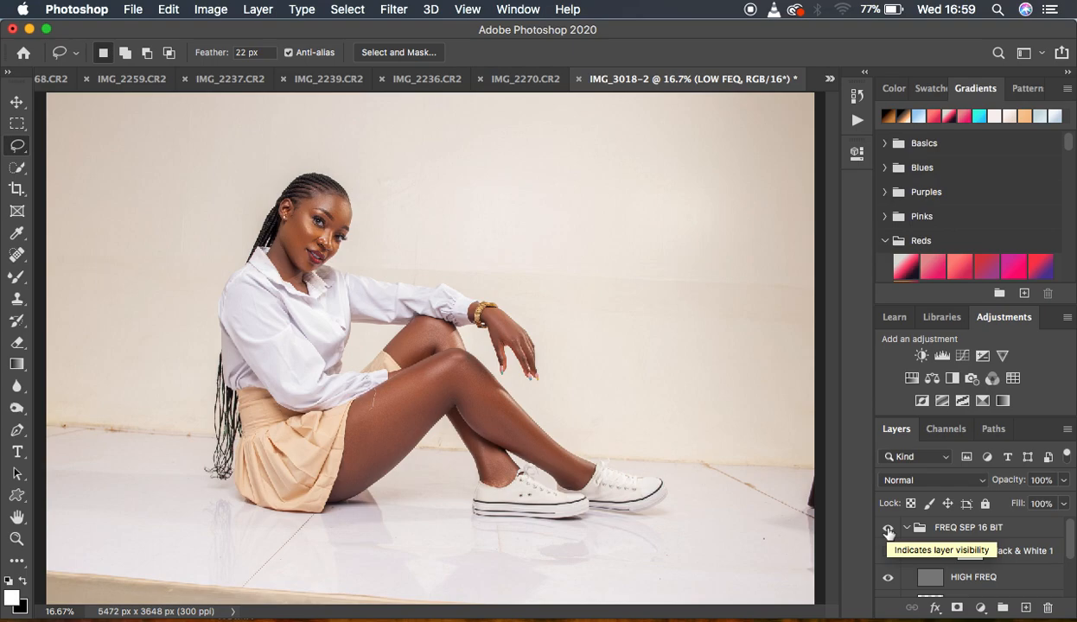
left_click(945, 586)
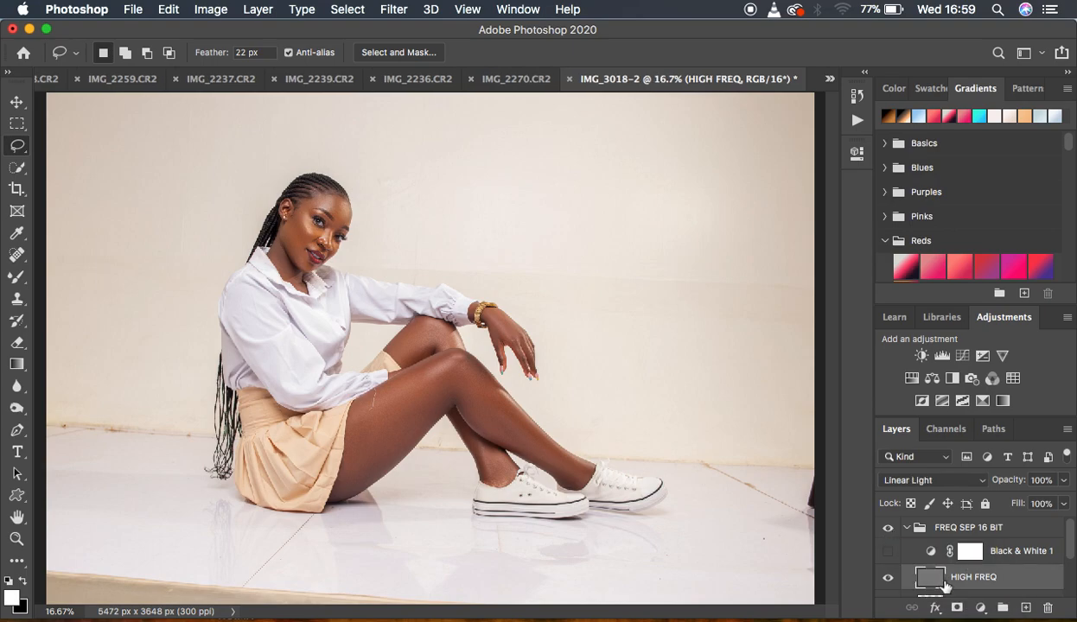
left_click(17, 299)
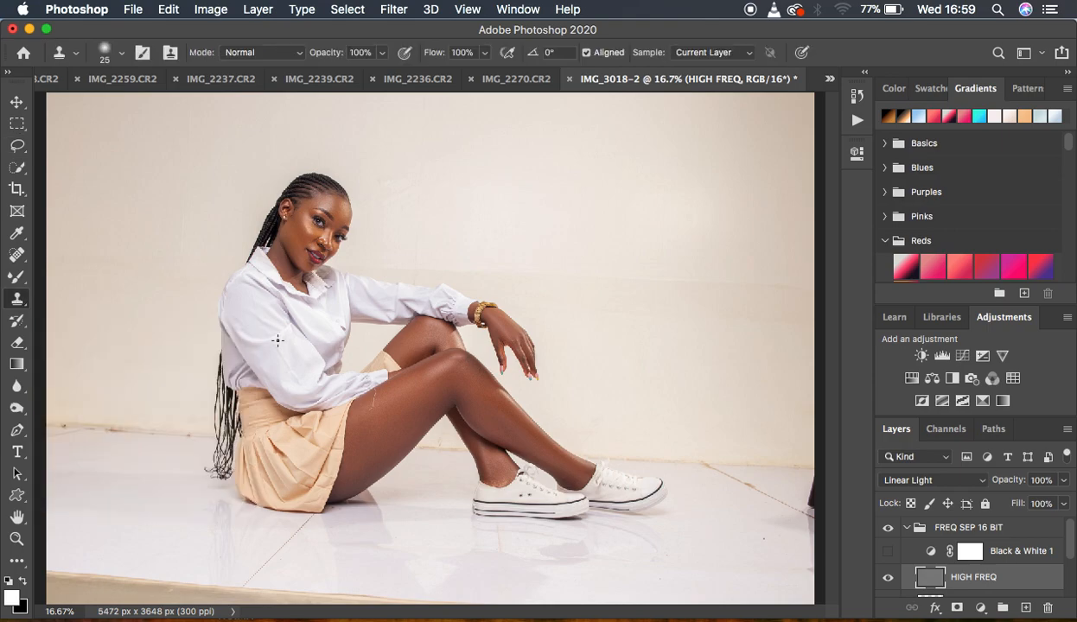
scroll(277, 344, "up", 5)
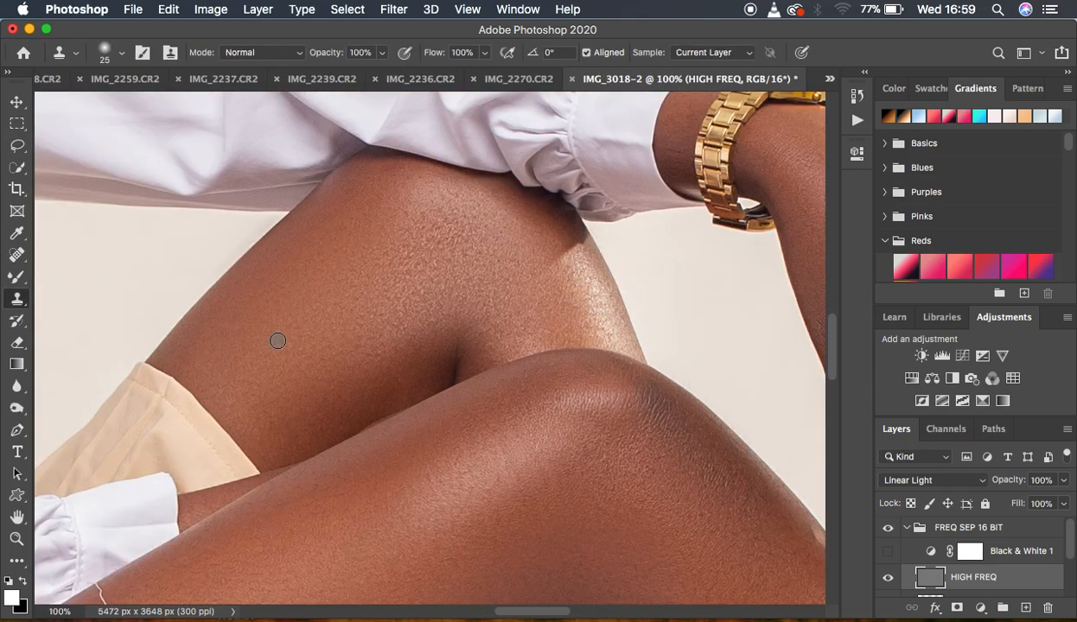
scroll(278, 341, "up", 10)
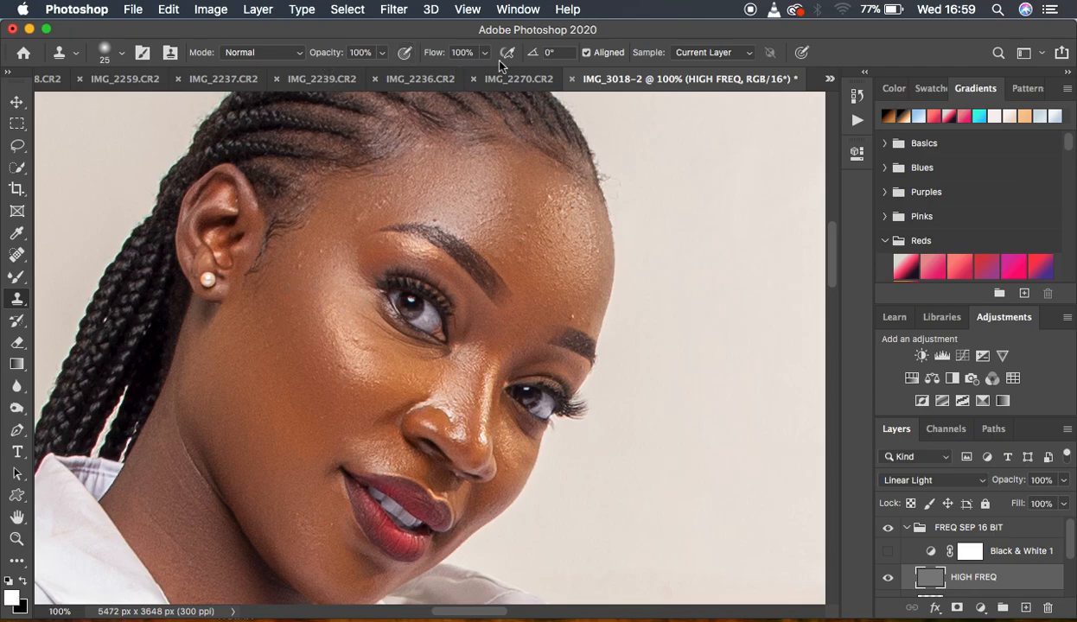
left_click(697, 53)
left_click(689, 52)
Step: Clone clean skin texture over the blemishes on the temple between the ear and the eye
left_click(299, 283, "alt")
left_click(298, 283, "alt")
left_click(299, 268)
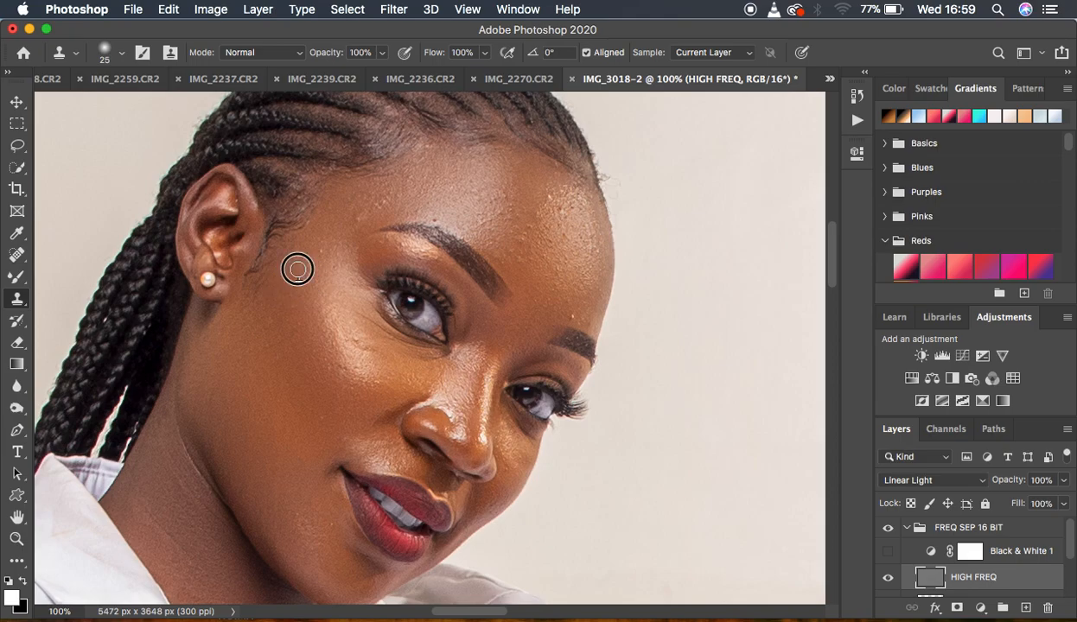
left_click(293, 271, "alt")
left_click(298, 256)
left_click(326, 265, "alt")
left_click(320, 251)
Step: Clone clean skin texture over the bumps on the forehead above both eyebrows
left_click(353, 233, "alt")
left_click(398, 208, "alt")
left_click(384, 204)
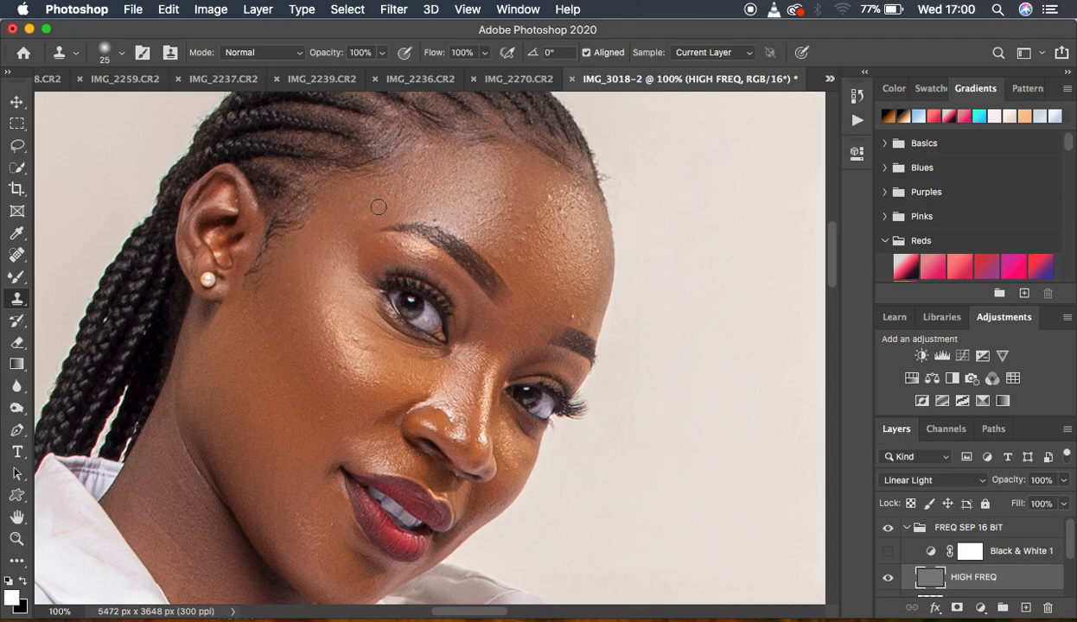
left_click(359, 190)
left_click(423, 175, "alt")
left_click(411, 176)
left_click(569, 276)
left_click(545, 255, "alt")
Step: Clone clean skin texture over the blemishes on the cheek beside the nose
left_click(365, 359, "alt")
scroll(363, 370, "down", 5)
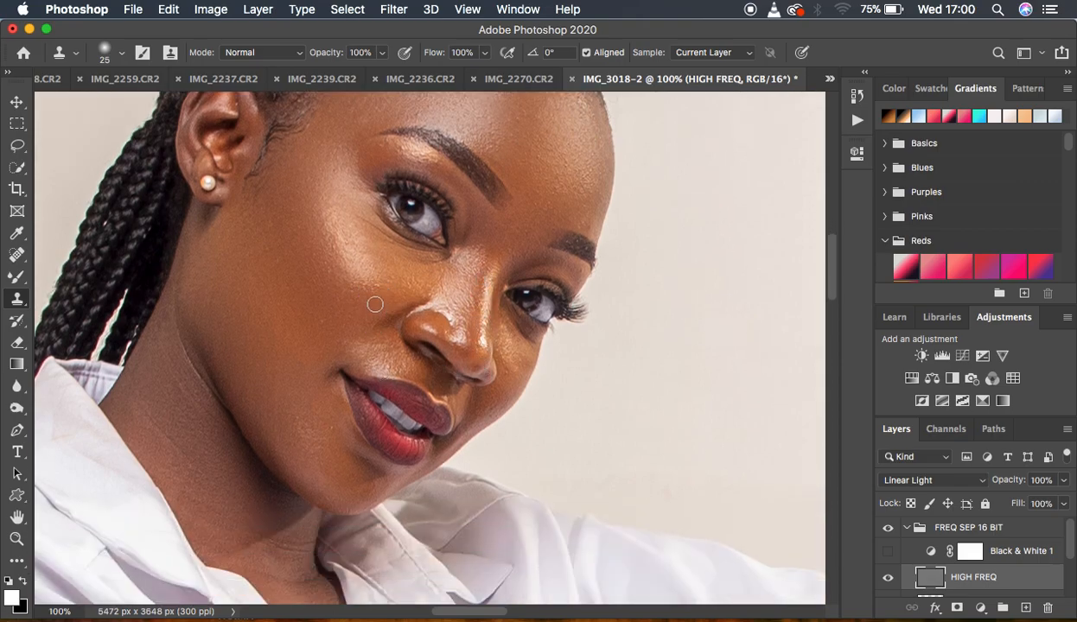
left_click(357, 303, "alt")
left_click(354, 287)
left_click(338, 324, "alt")
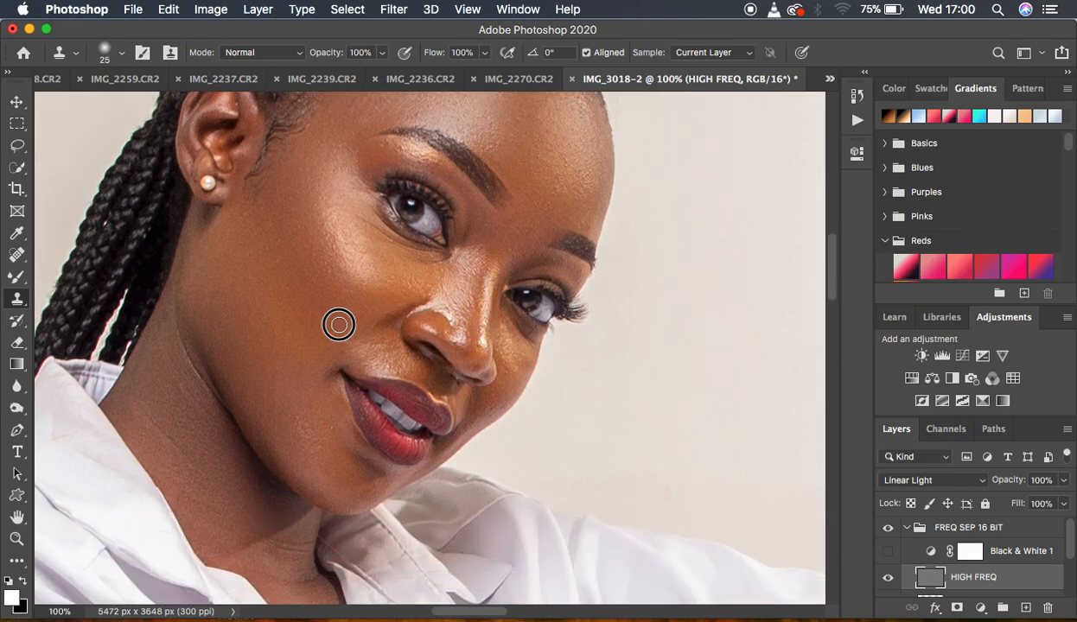
left_click(322, 322)
Step: Clone clean skin texture over the spots between the corner of the mouth and the jawline
left_click(319, 454, "alt")
left_click(301, 437)
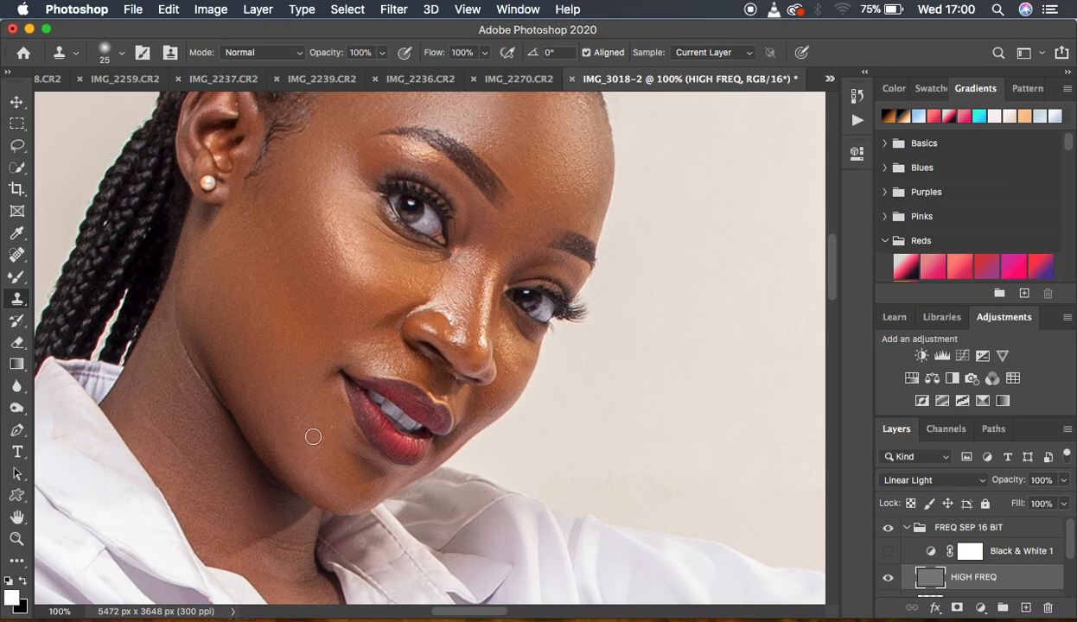
left_click(332, 425, "alt")
key("super+minus")
key("super+minus")
key("super+minus")
key("super+minus")
key("super+minus")
key("super+minus")
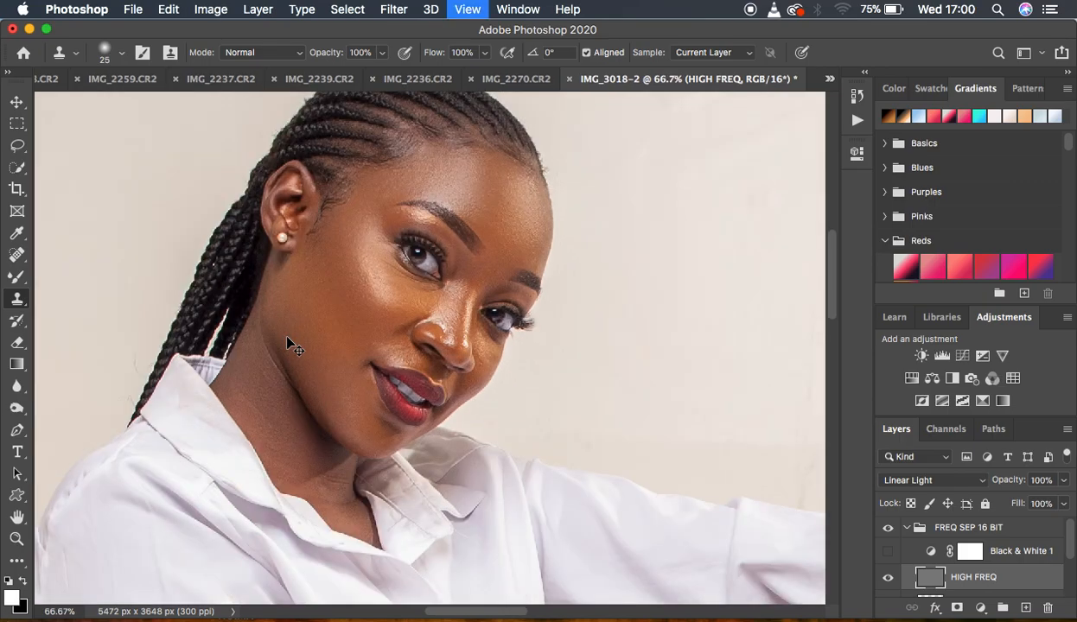
key("super+plus")
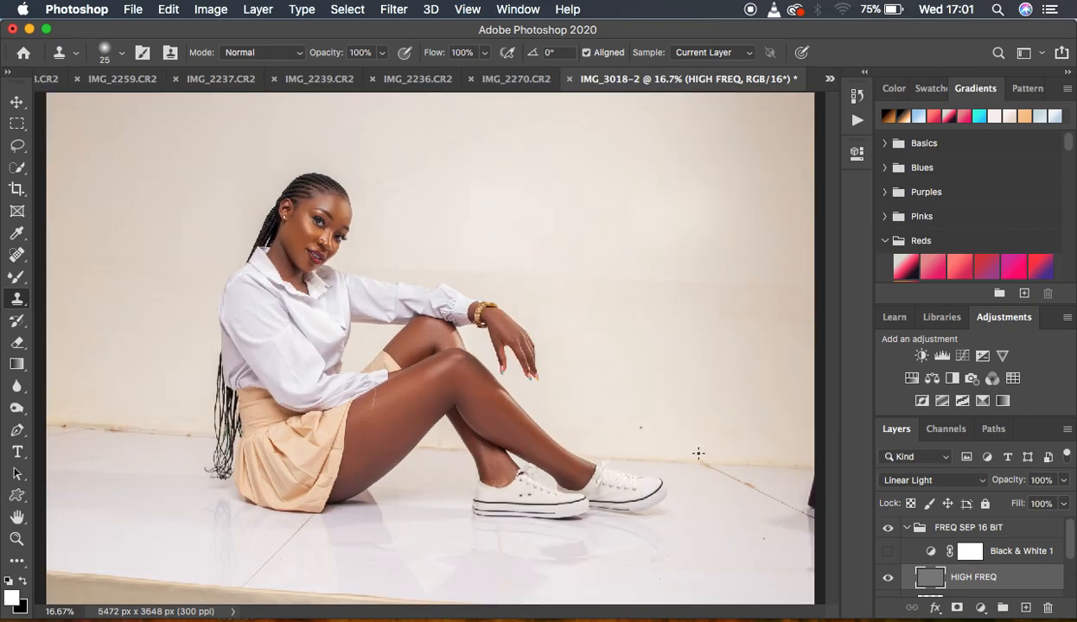
Step: Delete the Black & White 1 layer and collapse the FREQ SEP 16 BIT group
left_click(1019, 556)
key("Delete")
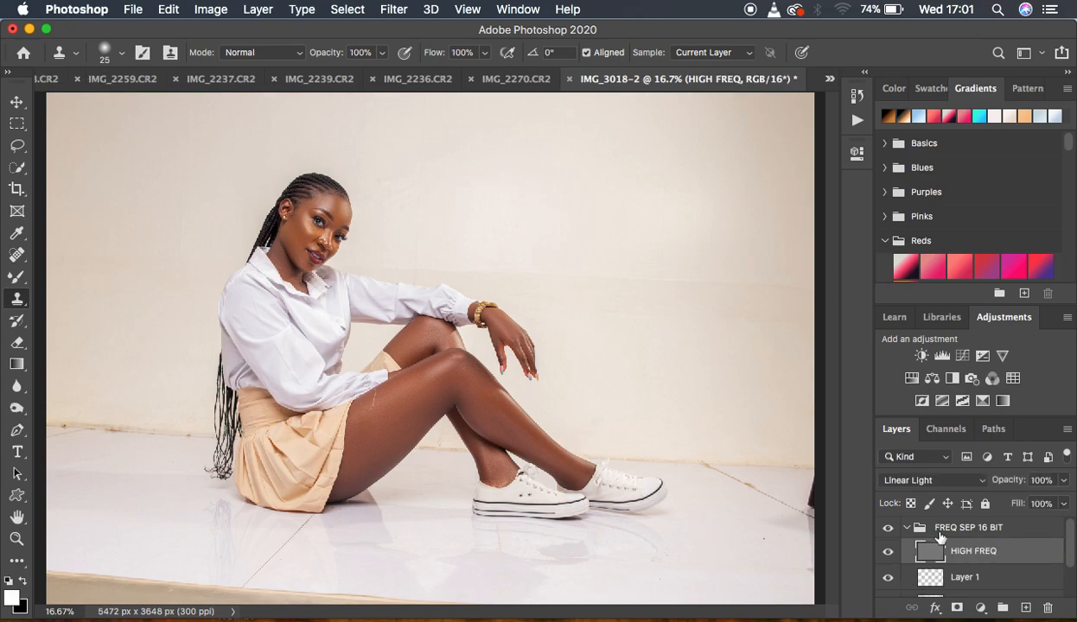
left_click(906, 528)
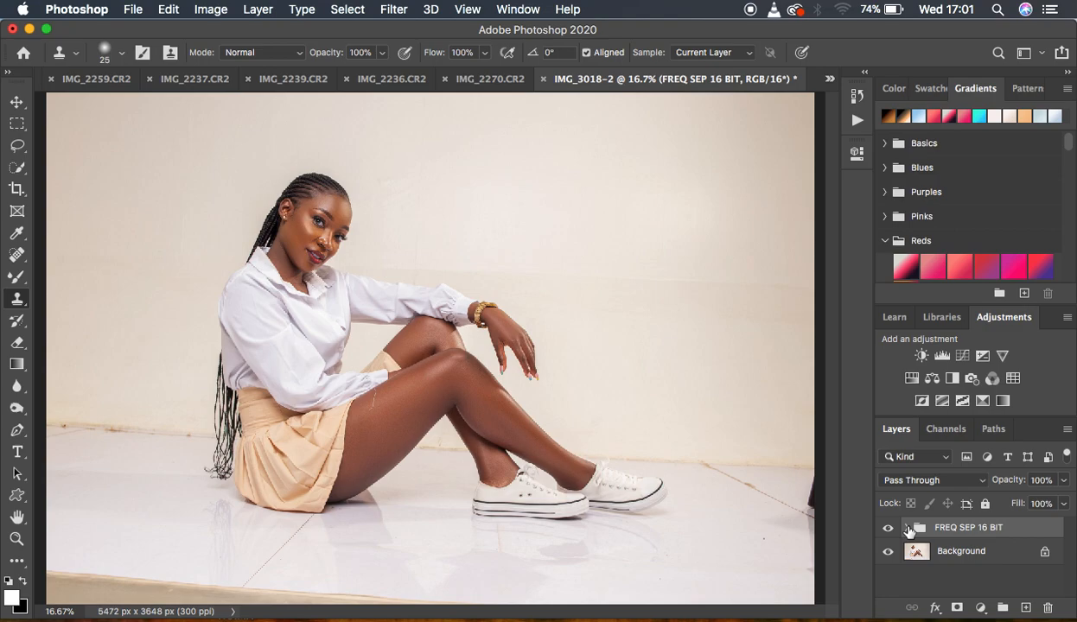
Step: Toggle the collapsed FREQ SEP 16 BIT group off and on to compare the retouched portrait with the original
left_click(886, 527)
left_click(886, 528)
left_click(886, 529)
left_click(886, 529)
left_click(886, 530)
Step: Stamp the visible layers into a new layer and remove the loose thread on the thigh with a 35 px Spot Healing Brush
key("super+alt+shift+e")
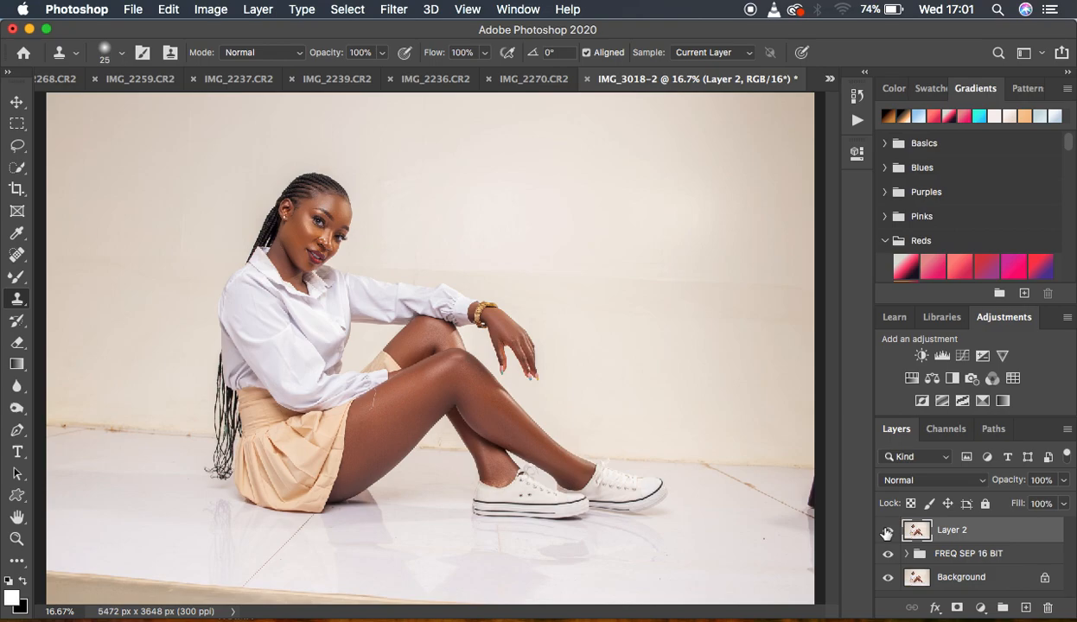
left_click(19, 254)
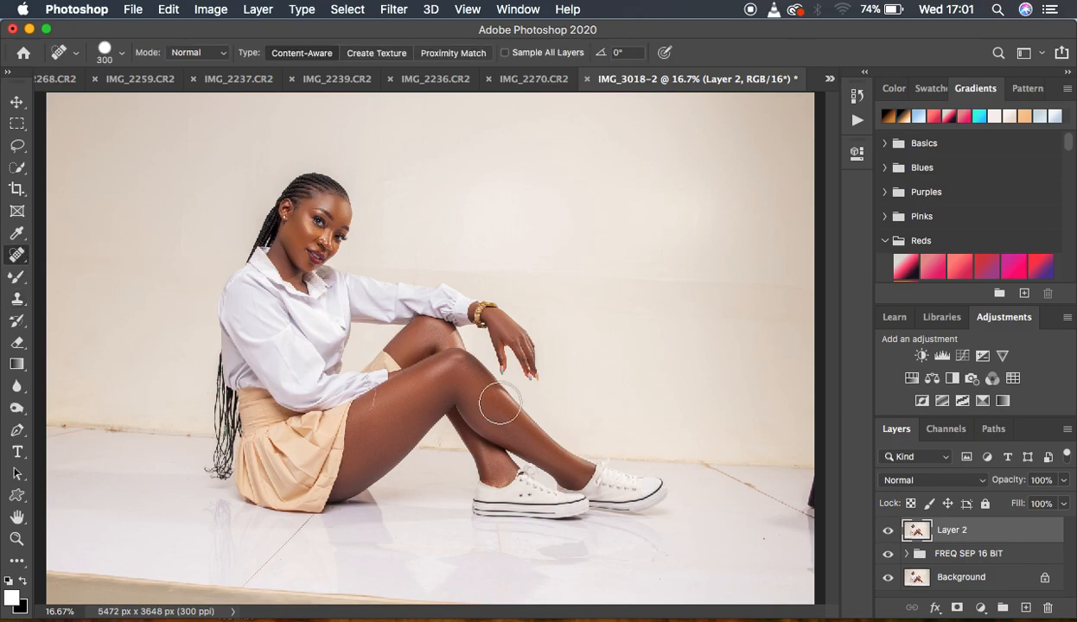
key("super+plus")
key("super+plus")
key("bracketleft")
key("bracketleft")
key("bracketleft")
key("bracketleft")
key("bracketleft")
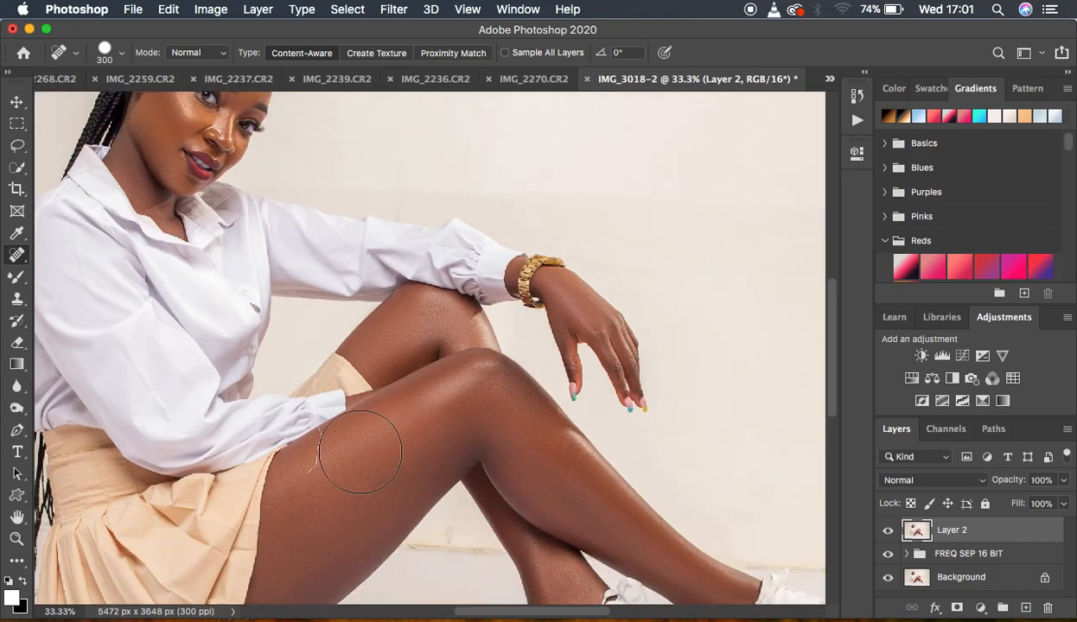
key("bracketleft")
key("bracketleft")
key("bracketleft")
key("bracketleft")
left_click_drag(322, 436, 308, 472)
Step: Heal the diagonal tile joint on the floor below the skirt with the 35 px Spot Healing Brush
scroll(621, 378, "down", 10)
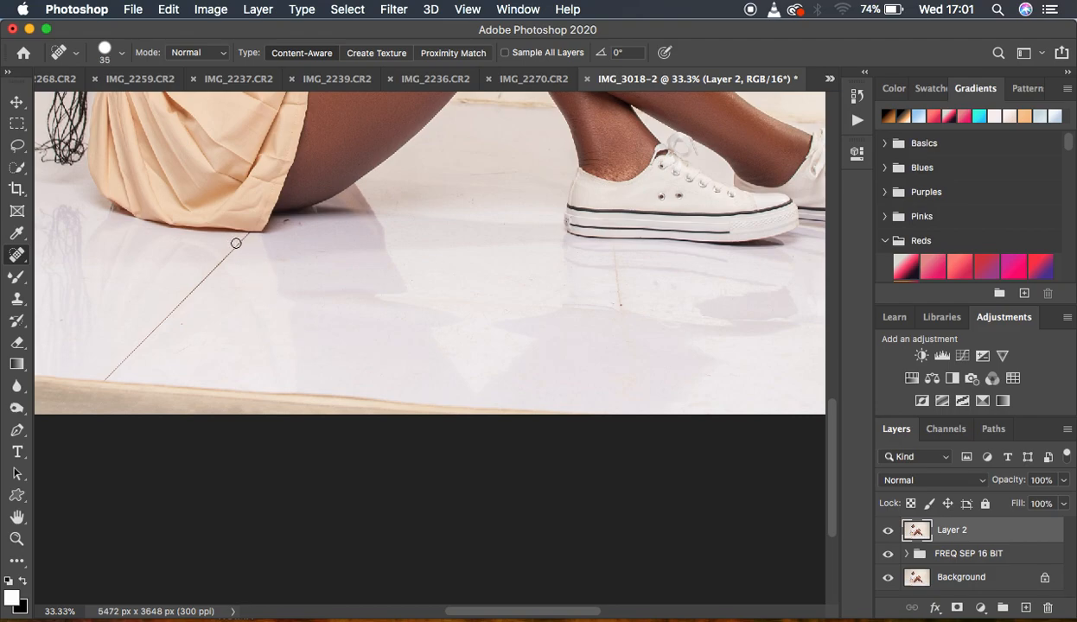
left_click_drag(244, 239, 106, 375)
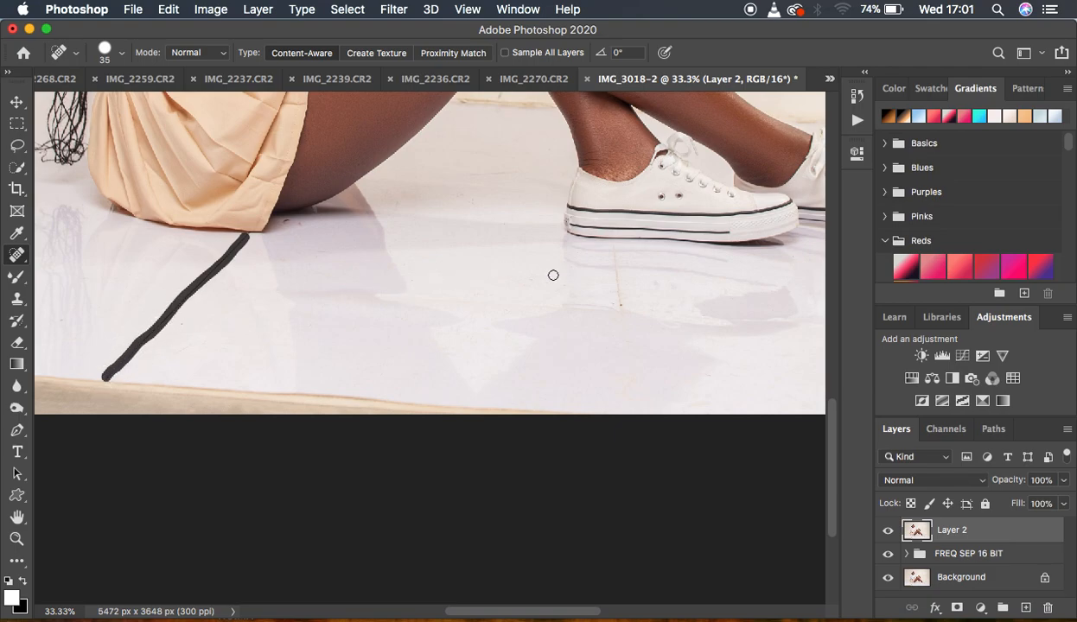
Step: Heal the floor line below the shoes, the wall-floor seam between the legs and the diagonal joint beyond the shoes with the Spot Healing Brush
left_click_drag(612, 244, 618, 306)
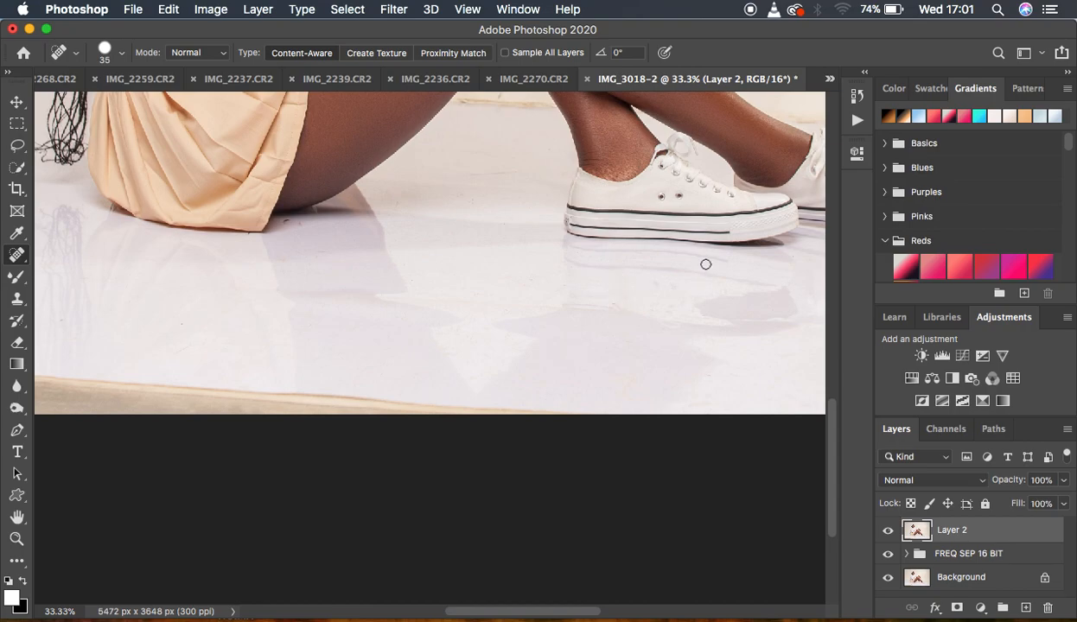
scroll(675, 185, "up", 10)
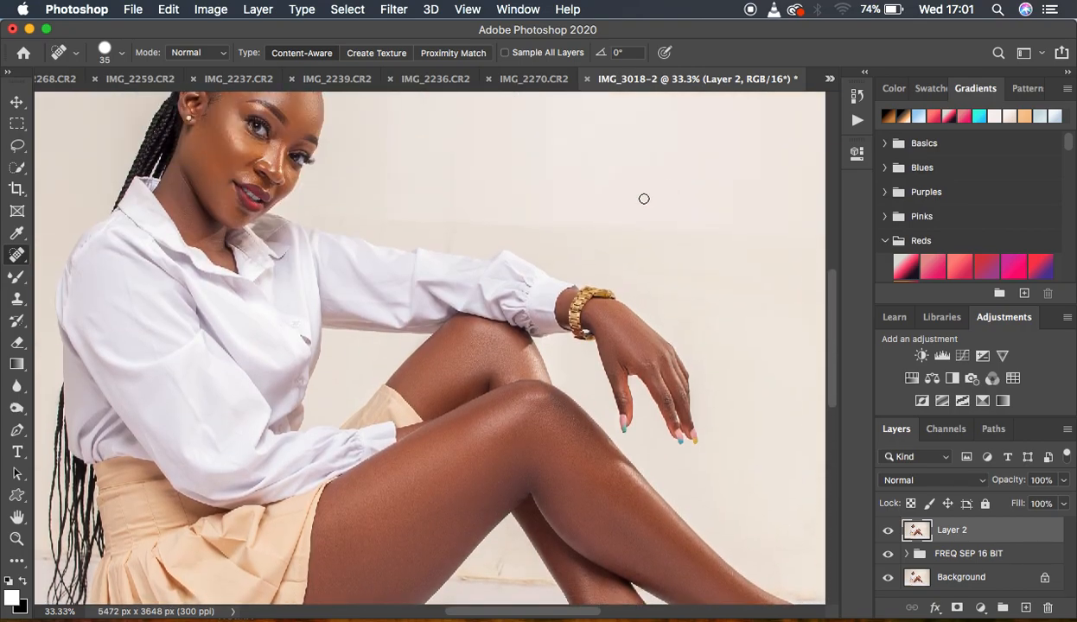
scroll(662, 233, "down", 5)
scroll(663, 233, "right", 2)
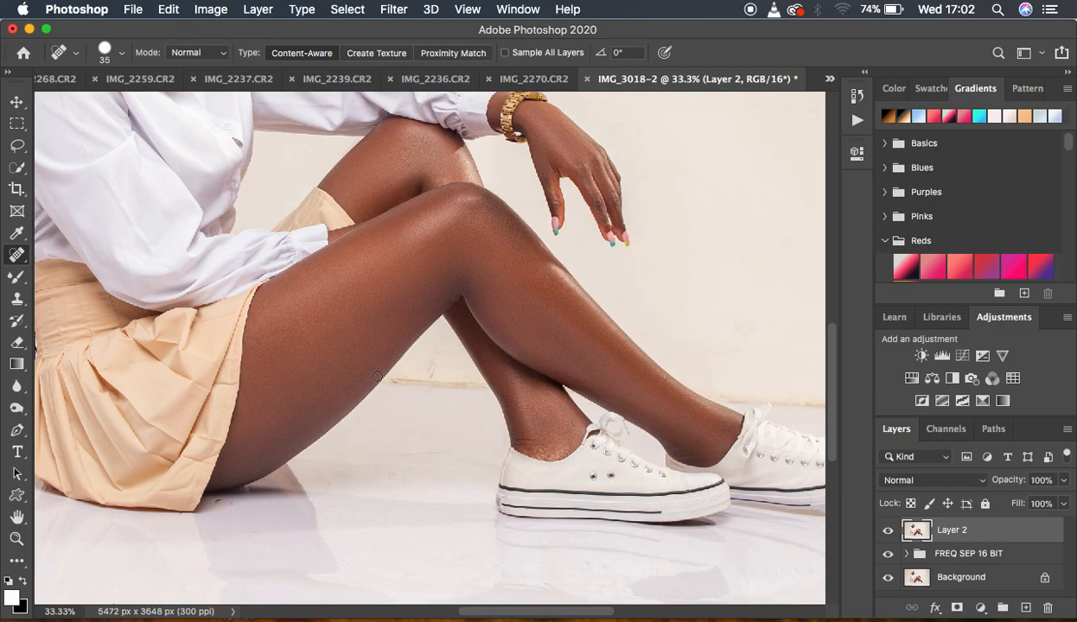
mouse_move(396, 385)
left_mouse_down()
mouse_move(475, 387)
mouse_move(442, 372)
left_mouse_up()
scroll(688, 377, "right", 3)
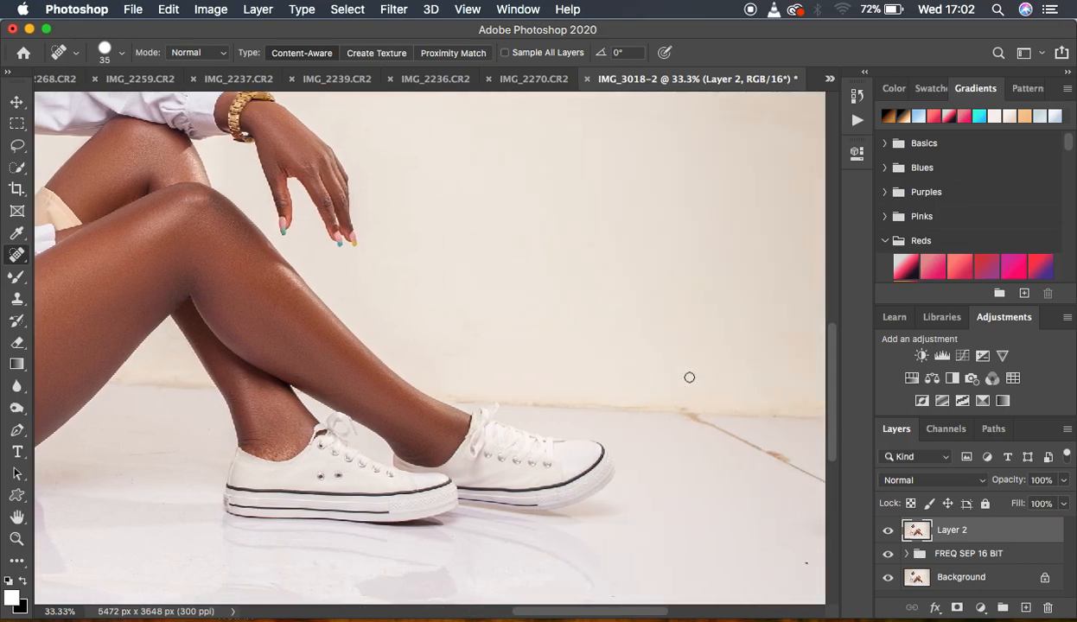
left_click_drag(698, 417, 827, 485)
Step: Heal the dark wall-floor seam at the photo's left edge and the dark object at its right edge with a larger Spot Healing Brush
key("super+minus")
key("super+minus")
key("super+minus")
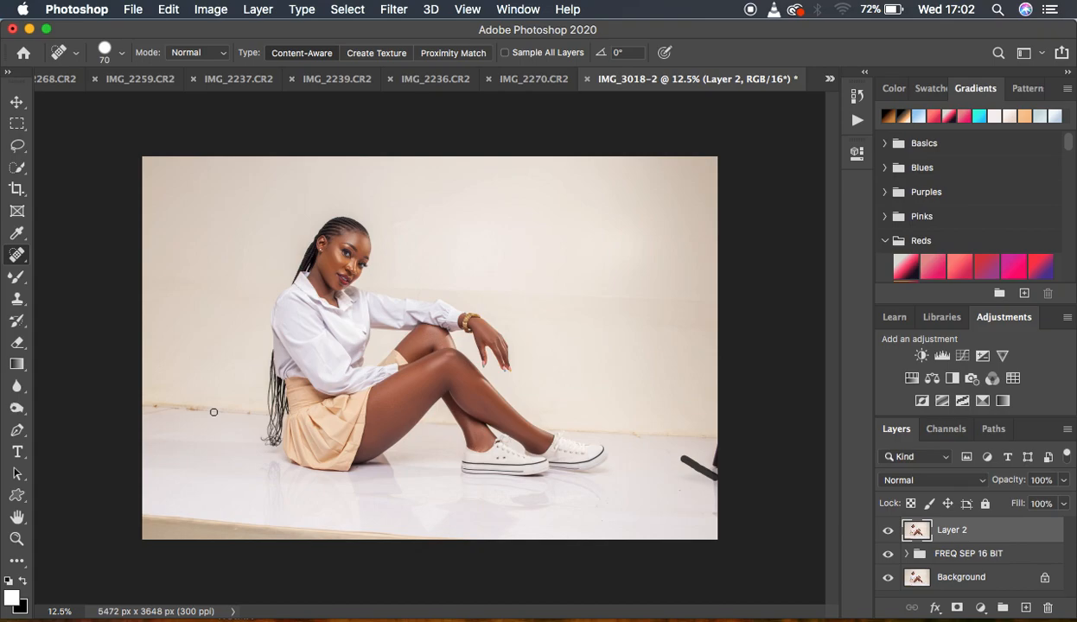
left_click_drag(213, 412, 146, 405)
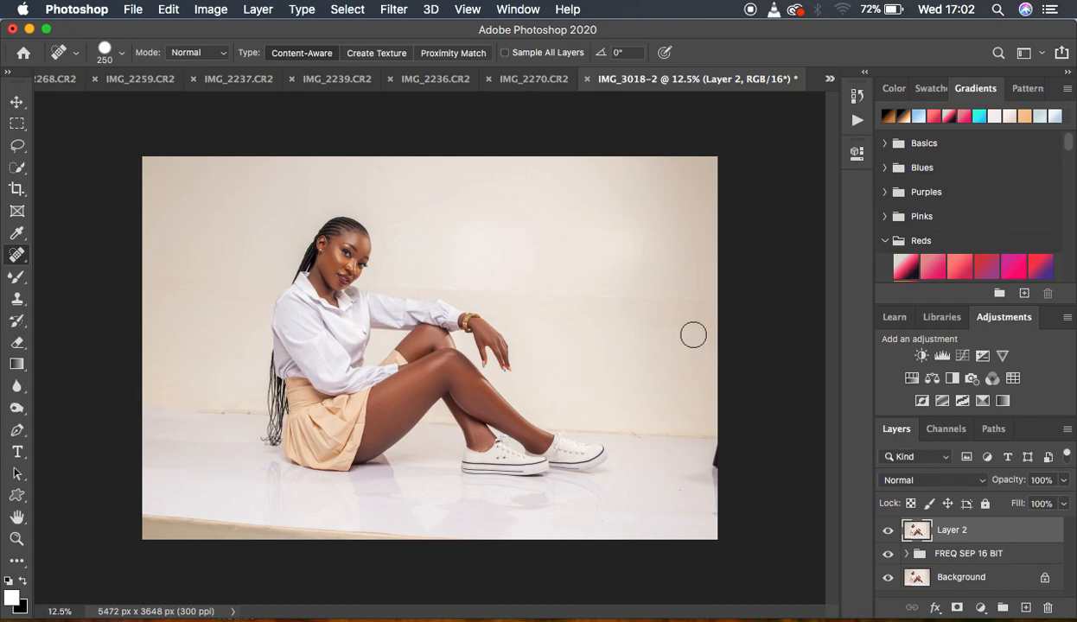
left_click_drag(715, 458, 717, 459)
Step: Blend away the wall-floor seam behind and beyond the shoes with the Mixer Brush, reducing its size to 100 px
left_click(18, 277)
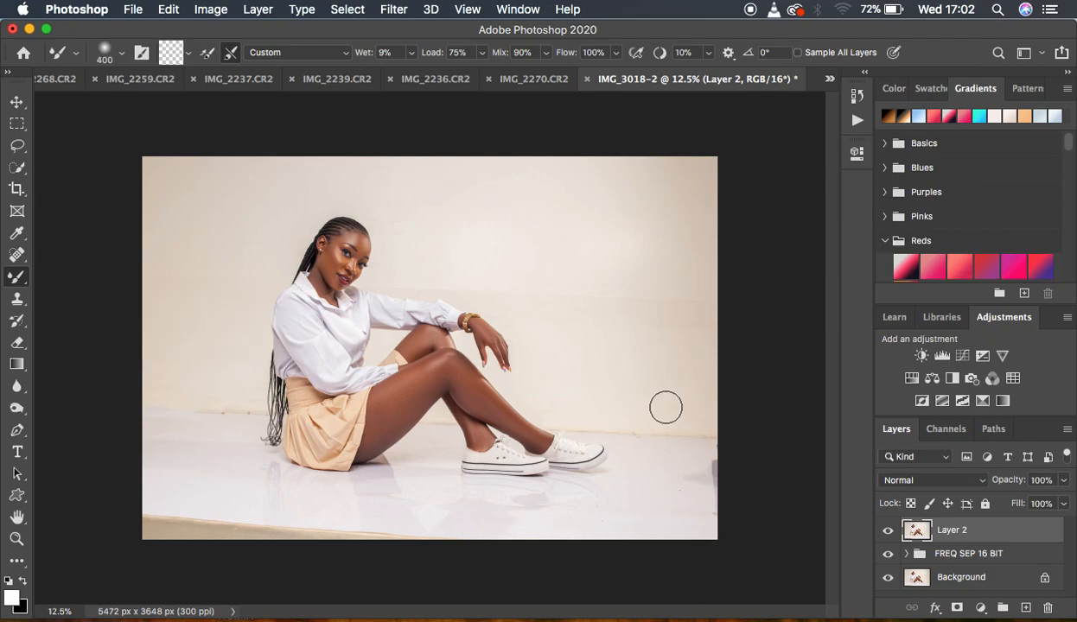
scroll(667, 430, "up", 2)
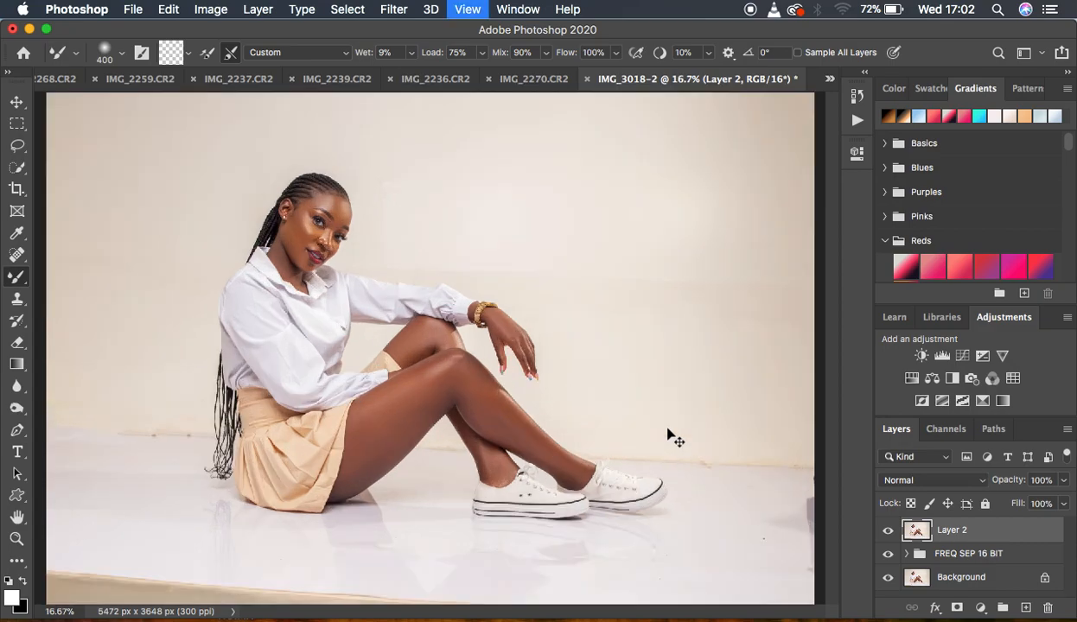
scroll(667, 429, "right", 5)
key("bracketleft")
mouse_move(517, 360)
left_mouse_down()
mouse_move(512, 380)
mouse_move(507, 363)
mouse_move(503, 375)
mouse_move(465, 386)
mouse_move(428, 373)
mouse_move(421, 388)
mouse_move(418, 375)
mouse_move(387, 366)
mouse_move(370, 376)
mouse_move(550, 388)
mouse_move(584, 378)
mouse_move(545, 374)
left_mouse_up()
key("bracketleft")
mouse_move(321, 354)
left_mouse_down()
mouse_move(310, 366)
mouse_move(348, 363)
mouse_move(299, 375)
mouse_move(393, 380)
left_mouse_up()
left_click_drag(519, 380, 586, 399)
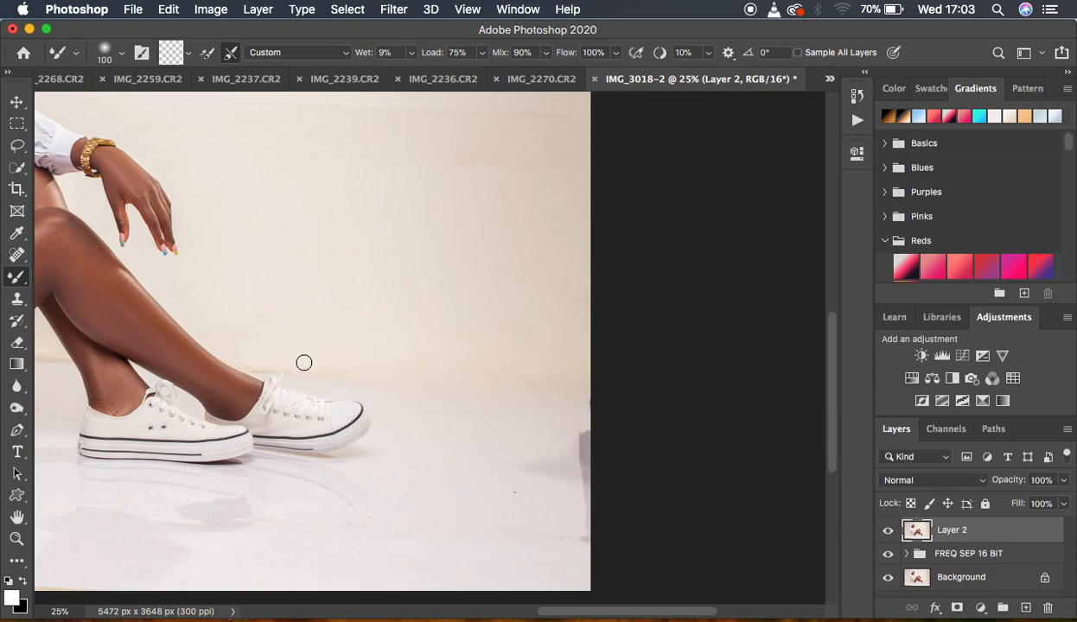
mouse_move(260, 367)
left_mouse_down()
mouse_move(299, 367)
mouse_move(277, 353)
mouse_move(258, 363)
mouse_move(267, 348)
mouse_move(298, 367)
left_mouse_up()
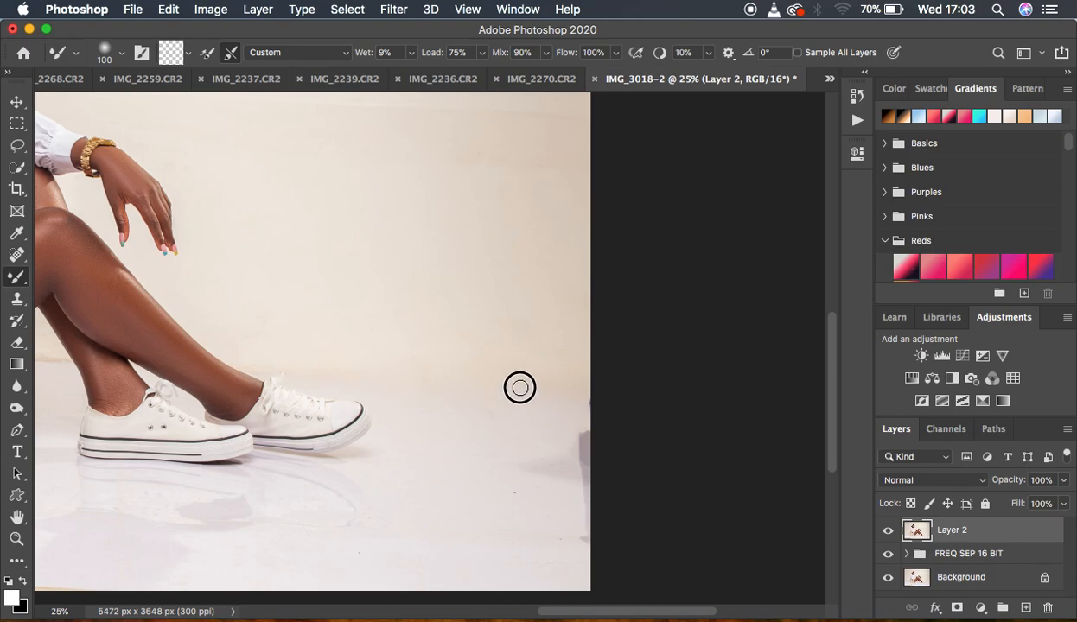
Step: Smooth the uneven horizontal band on the wall beyond the hand with the Mixer Brush
scroll(486, 310, "up", 5)
scroll(486, 310, "left", 4)
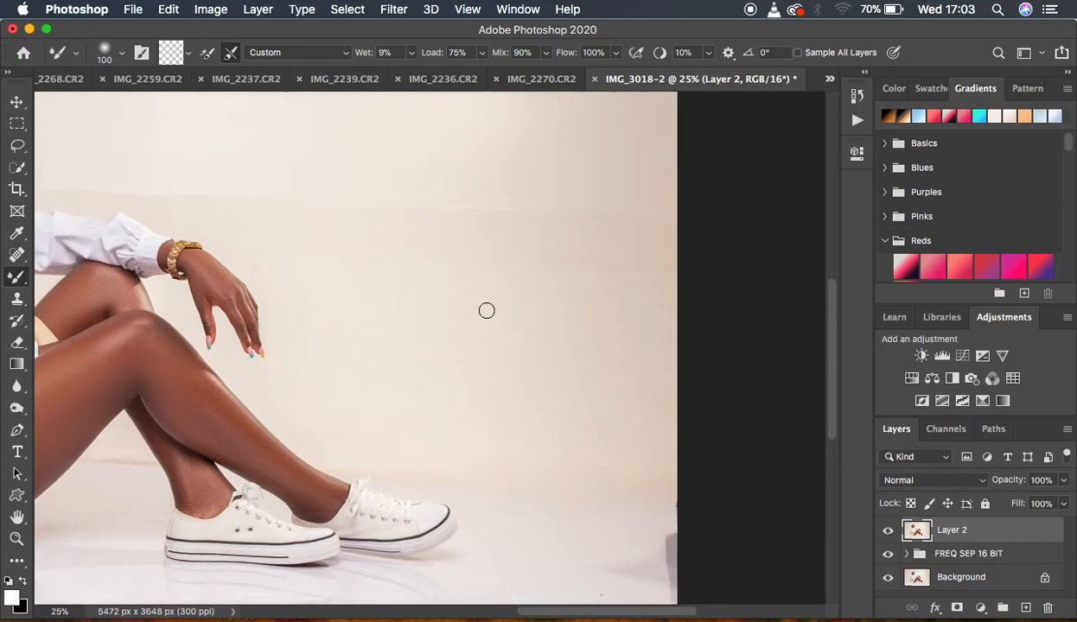
key("super+minus")
key("super+minus")
key("super+plus")
key("super+minus")
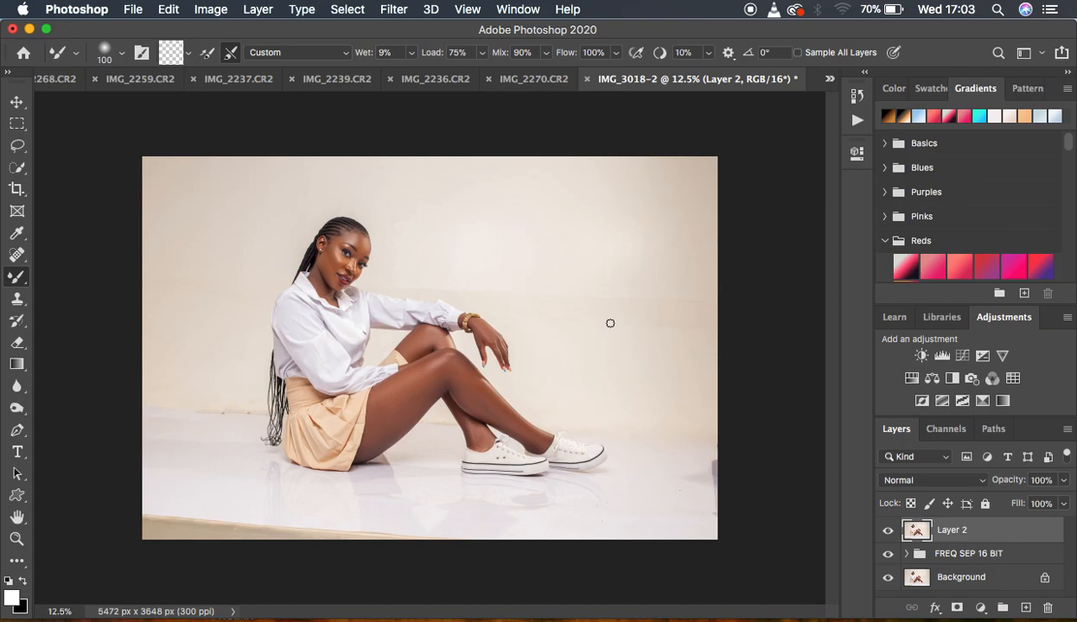
mouse_move(680, 309)
left_mouse_down()
mouse_move(584, 316)
mouse_move(613, 323)
mouse_move(654, 321)
mouse_move(572, 288)
mouse_move(547, 302)
mouse_move(538, 279)
mouse_move(514, 291)
mouse_move(458, 276)
mouse_move(454, 293)
mouse_move(402, 287)
mouse_move(500, 294)
mouse_move(524, 309)
mouse_move(520, 323)
mouse_move(488, 301)
mouse_move(596, 319)
left_mouse_up()
Step: Blend the wall and its seam with the floor behind the woman's back, using the Mixer Brush at up to 300 px
mouse_move(209, 278)
left_mouse_down()
mouse_move(198, 320)
mouse_move(165, 309)
mouse_move(172, 296)
mouse_move(207, 314)
mouse_move(247, 313)
mouse_move(179, 312)
mouse_move(202, 404)
mouse_move(250, 400)
mouse_move(180, 413)
mouse_move(145, 389)
mouse_move(223, 422)
mouse_move(252, 417)
mouse_move(226, 398)
left_mouse_up()
key("super+equal")
mouse_move(78, 380)
left_mouse_down()
mouse_move(82, 421)
mouse_move(108, 435)
mouse_move(75, 434)
mouse_move(80, 424)
mouse_move(144, 420)
mouse_move(185, 430)
mouse_move(156, 467)
left_mouse_up()
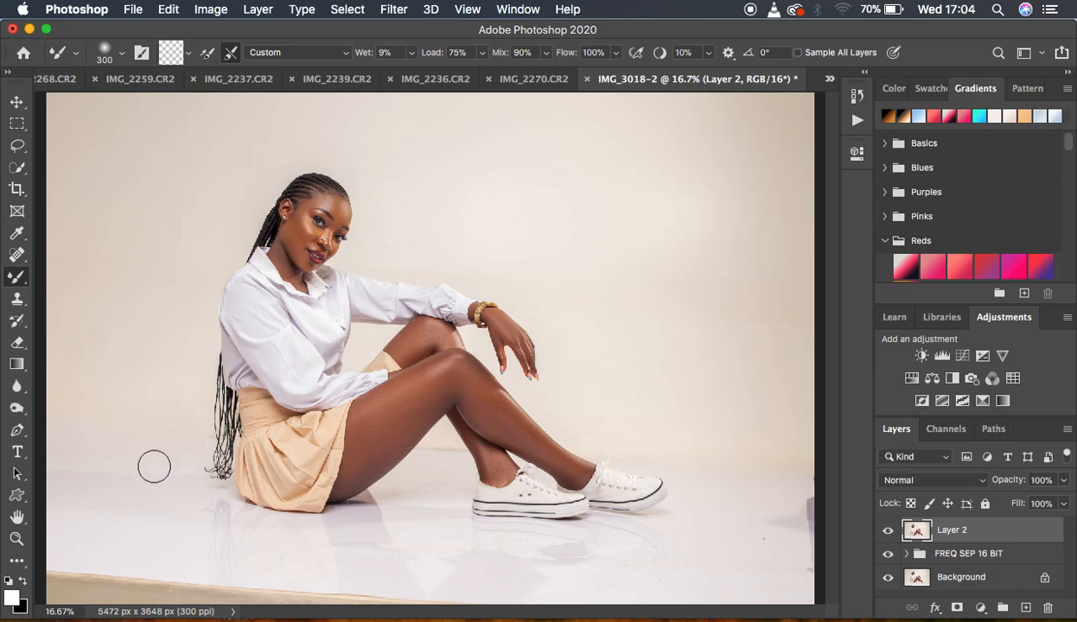
mouse_move(157, 409)
left_mouse_down()
mouse_move(108, 420)
mouse_move(169, 432)
left_mouse_up()
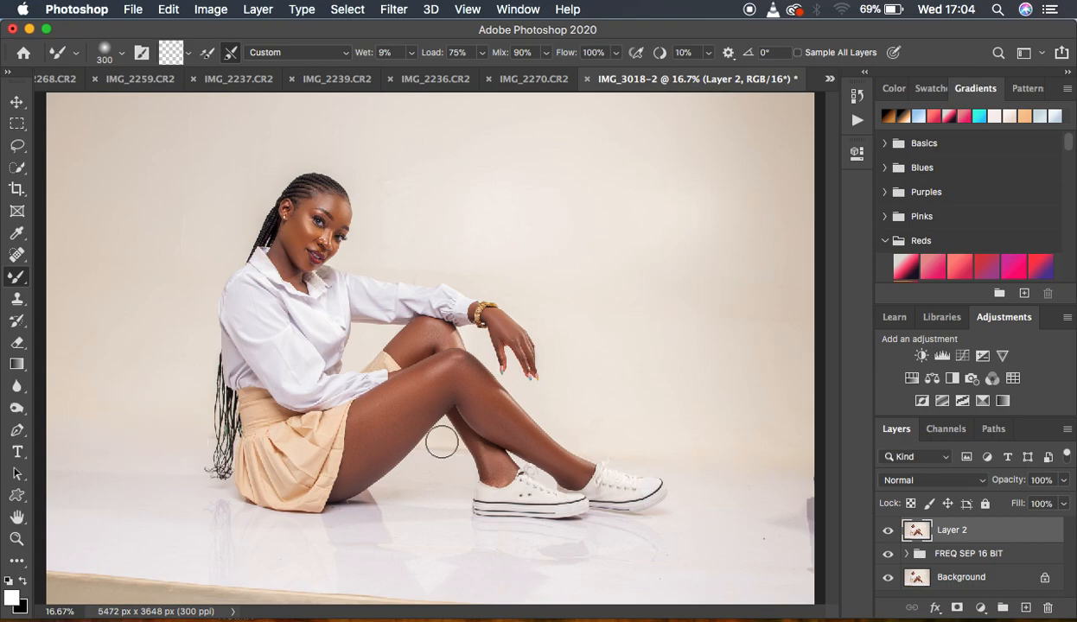
Step: Smooth the background between the legs and the floor reflections in front with the Mixer Brush, reducing it from 250 to 150 px
key("super+equal")
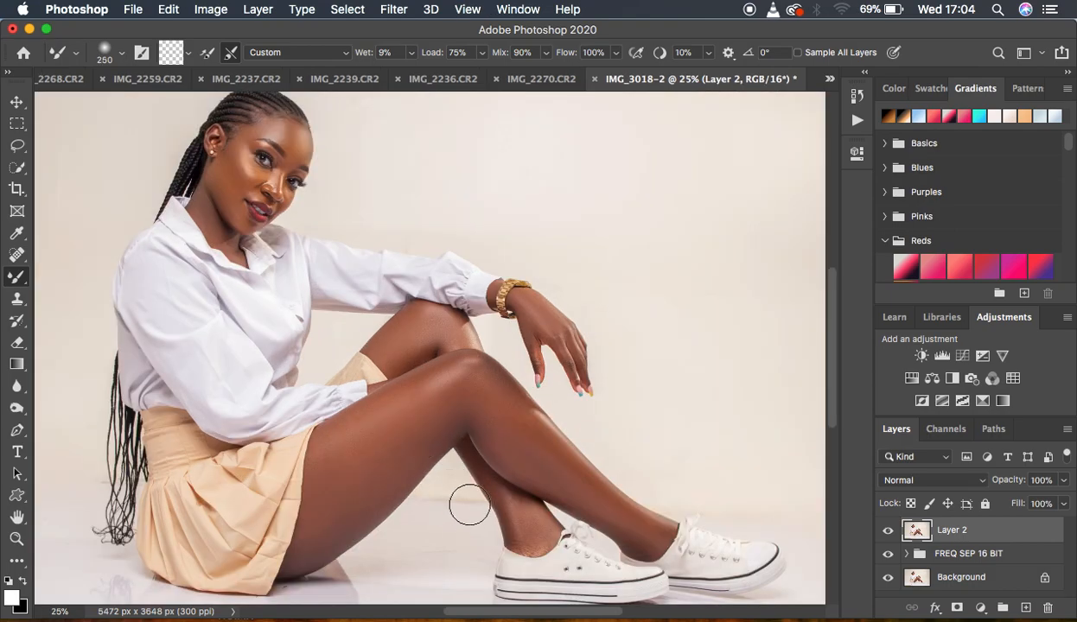
mouse_move(465, 499)
left_mouse_down()
mouse_move(430, 497)
mouse_move(463, 500)
mouse_move(479, 517)
mouse_move(437, 490)
mouse_move(454, 482)
mouse_move(447, 514)
left_mouse_up()
scroll(673, 418, "down", 5)
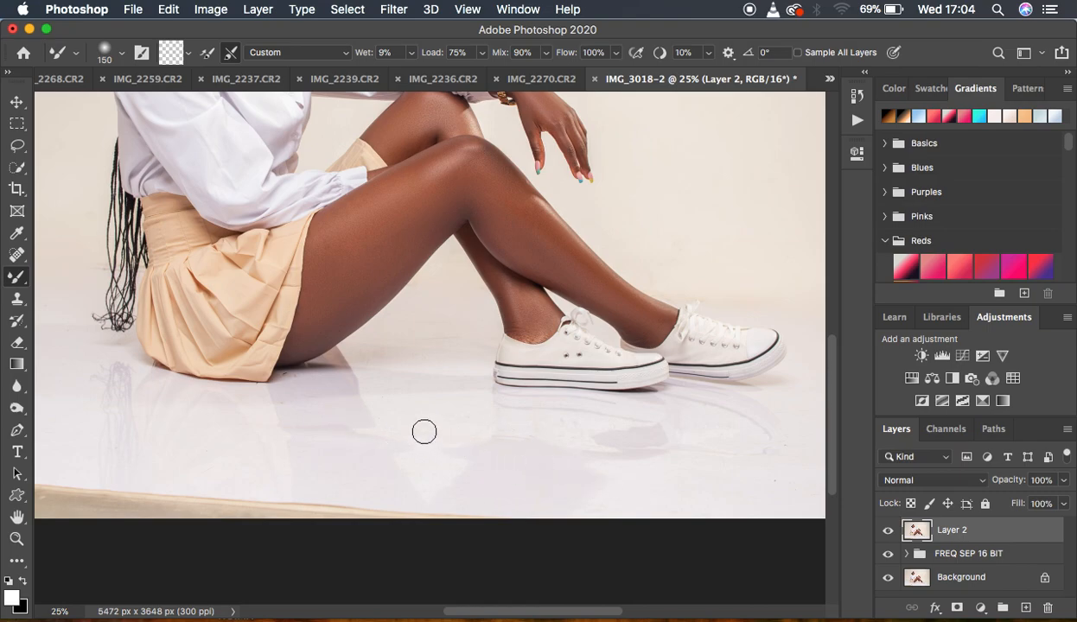
mouse_move(263, 470)
left_mouse_down()
mouse_move(221, 469)
mouse_move(260, 478)
left_mouse_up()
mouse_move(421, 445)
left_mouse_down()
mouse_move(433, 423)
mouse_move(459, 409)
mouse_move(475, 417)
mouse_move(435, 420)
left_mouse_up()
Step: Blend out the scratches and specks on the floor beneath the thigh and beside the skirt with the Mixer Brush at 90 and 45 px
scroll(327, 417, "up", 4)
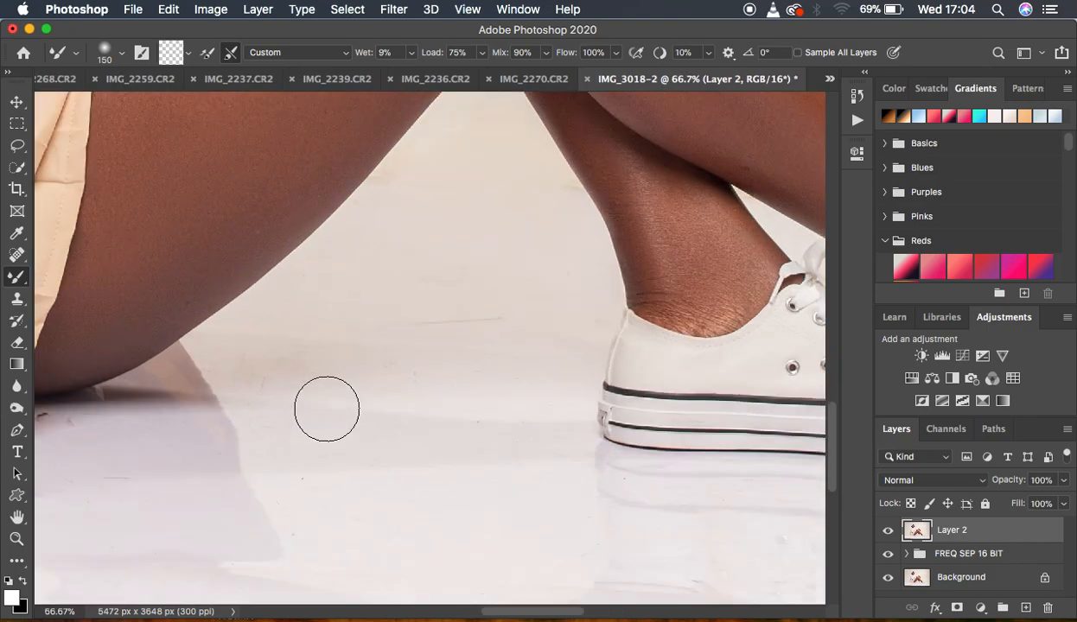
key("bracketleft")
key("bracketleft")
mouse_move(262, 377)
left_mouse_down()
mouse_move(238, 364)
mouse_move(269, 372)
mouse_move(276, 356)
mouse_move(320, 360)
mouse_move(331, 349)
mouse_move(392, 358)
mouse_move(241, 371)
mouse_move(247, 360)
mouse_move(417, 313)
mouse_move(401, 312)
mouse_move(481, 318)
mouse_move(456, 320)
mouse_move(429, 275)
mouse_move(563, 209)
mouse_move(530, 187)
mouse_move(456, 179)
mouse_move(406, 184)
mouse_move(389, 206)
mouse_move(385, 191)
mouse_move(404, 176)
mouse_move(372, 286)
left_mouse_up()
scroll(372, 286, "left", 5)
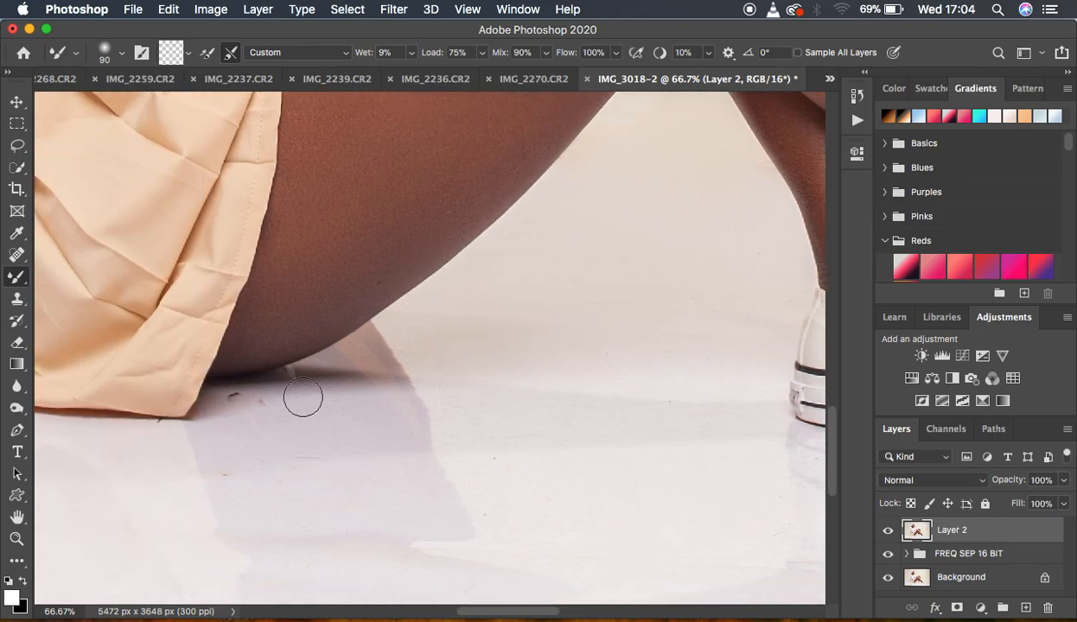
mouse_move(231, 461)
left_mouse_down()
mouse_move(265, 487)
mouse_move(299, 464)
mouse_move(314, 470)
mouse_move(249, 433)
left_mouse_up()
mouse_move(239, 393)
left_mouse_down()
mouse_move(258, 396)
mouse_move(240, 403)
mouse_move(259, 391)
mouse_move(228, 396)
mouse_move(269, 408)
mouse_move(265, 390)
mouse_move(240, 420)
left_mouse_up()
mouse_move(221, 458)
left_mouse_down()
mouse_move(230, 492)
mouse_move(248, 488)
left_mouse_up()
mouse_move(252, 405)
left_mouse_down()
mouse_move(225, 392)
mouse_move(231, 412)
left_mouse_up()
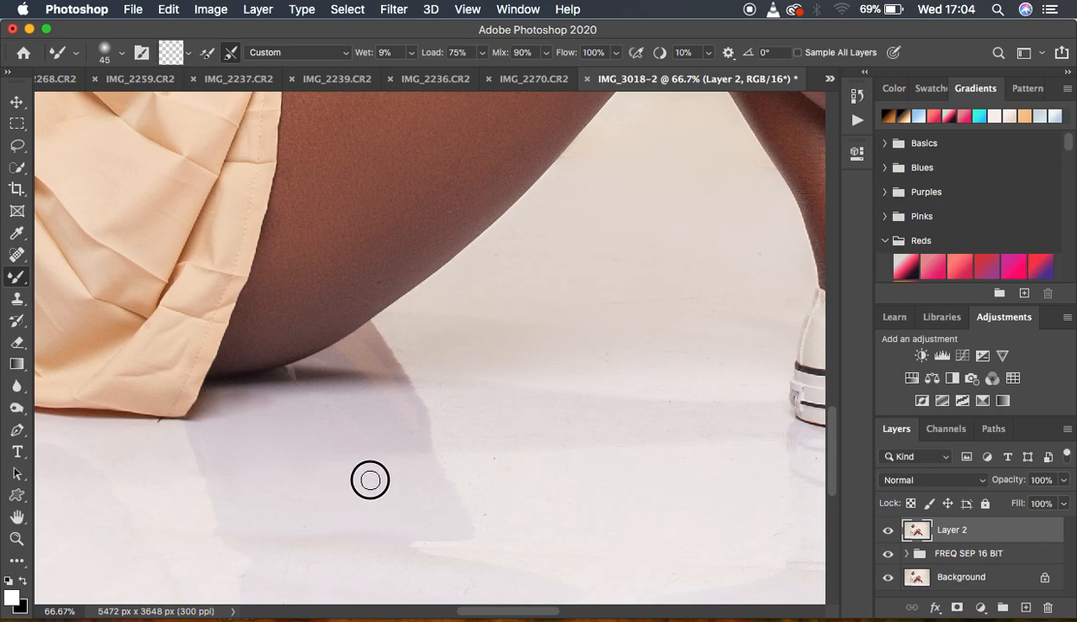
Step: View the whole photo and toggle Layer 2 off and on to compare the backdrop cleanup with the previous state
key("super+minus")
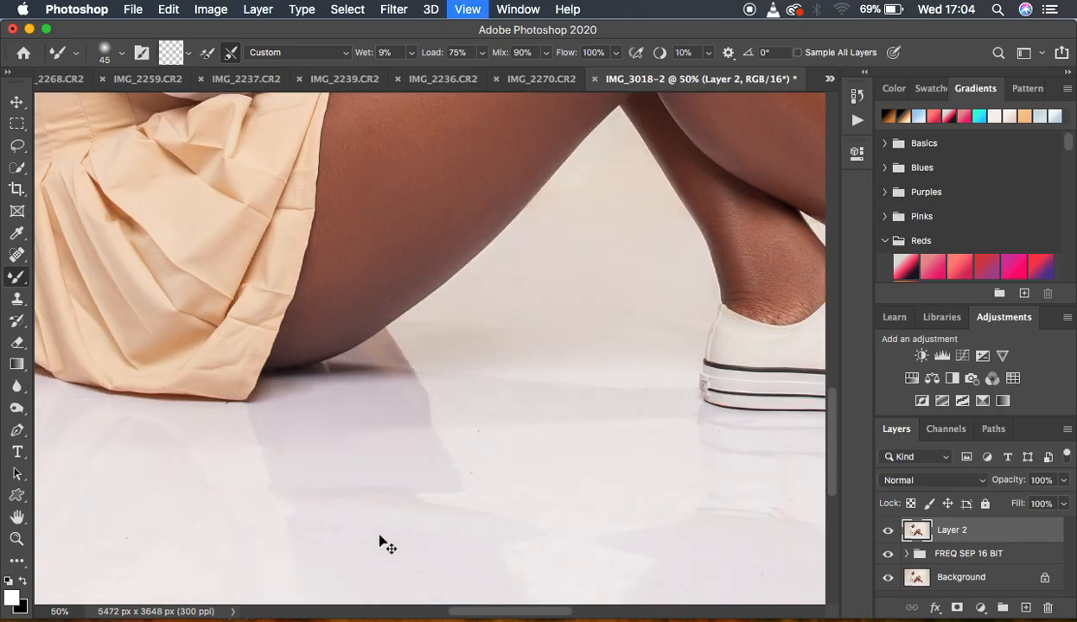
key("super+minus")
key("super+minus")
key("super+minus")
key("super+minus")
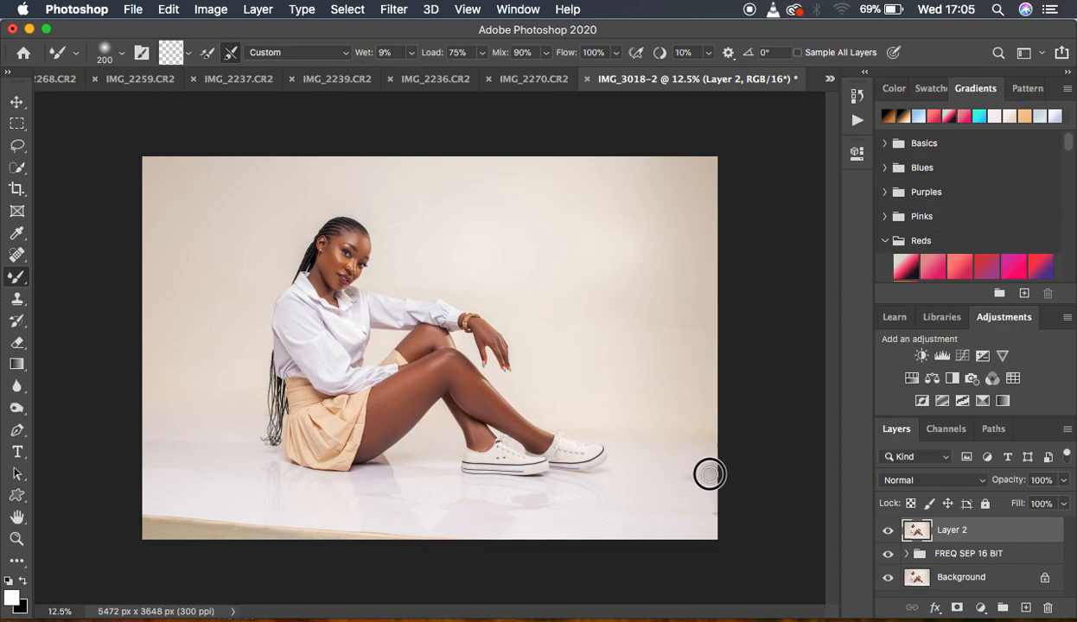
left_click(887, 533)
left_click(887, 532)
left_click(886, 533)
left_click(886, 532)
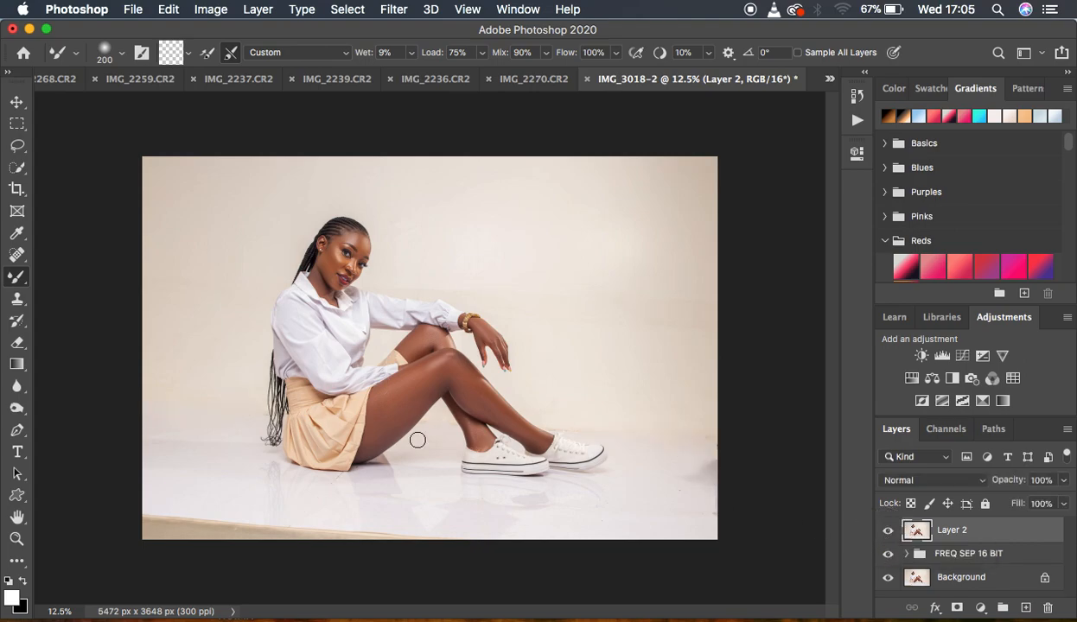
Step: Crop the photo at its original ratio to 5040 x 3360 px, cutting off the platform edge and the outer edge beyond the shoes
left_click(16, 190)
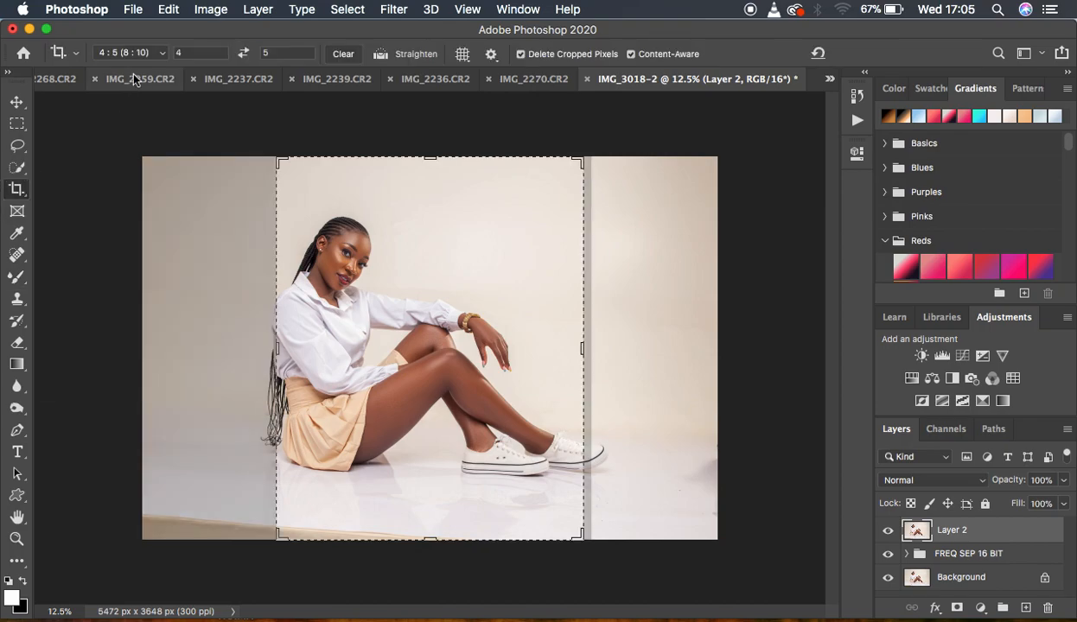
left_click(126, 51)
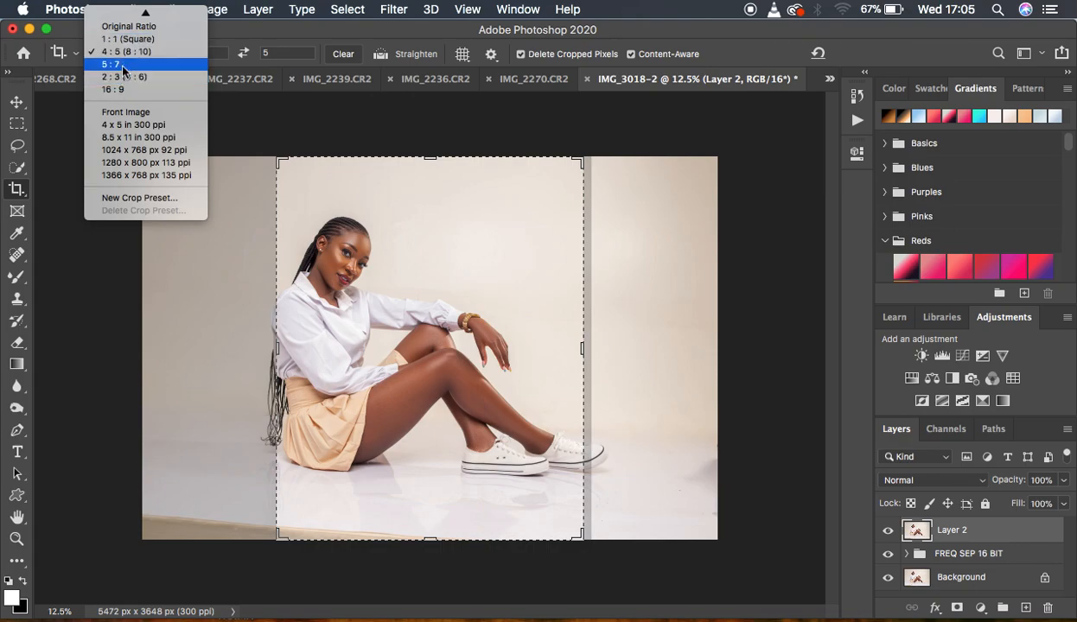
left_click(151, 30)
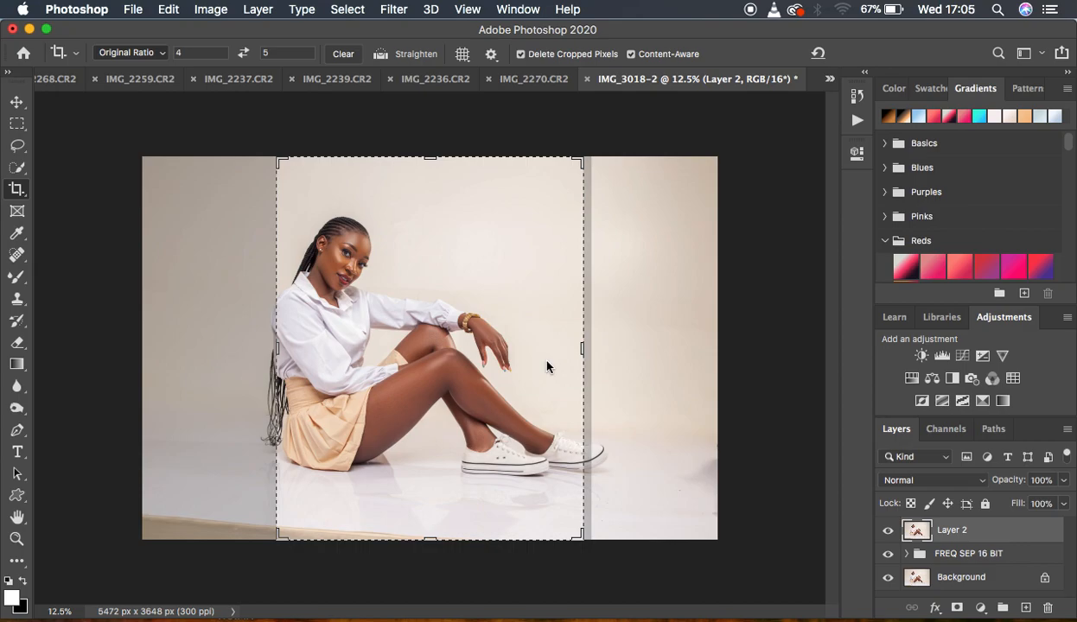
left_click_drag(718, 542, 698, 527)
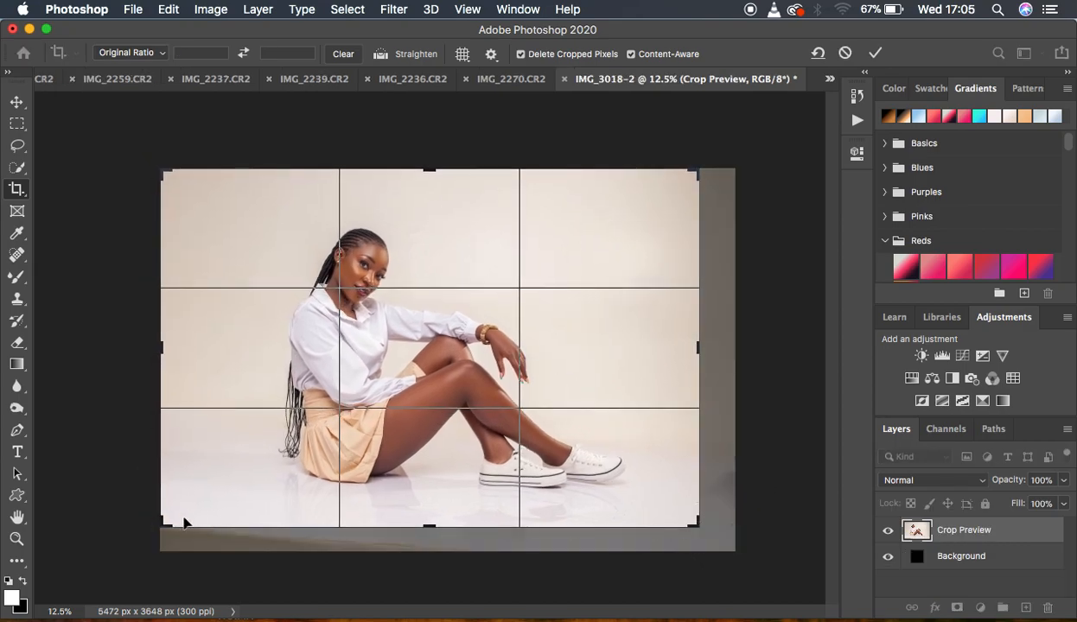
left_click_drag(163, 521, 164, 520)
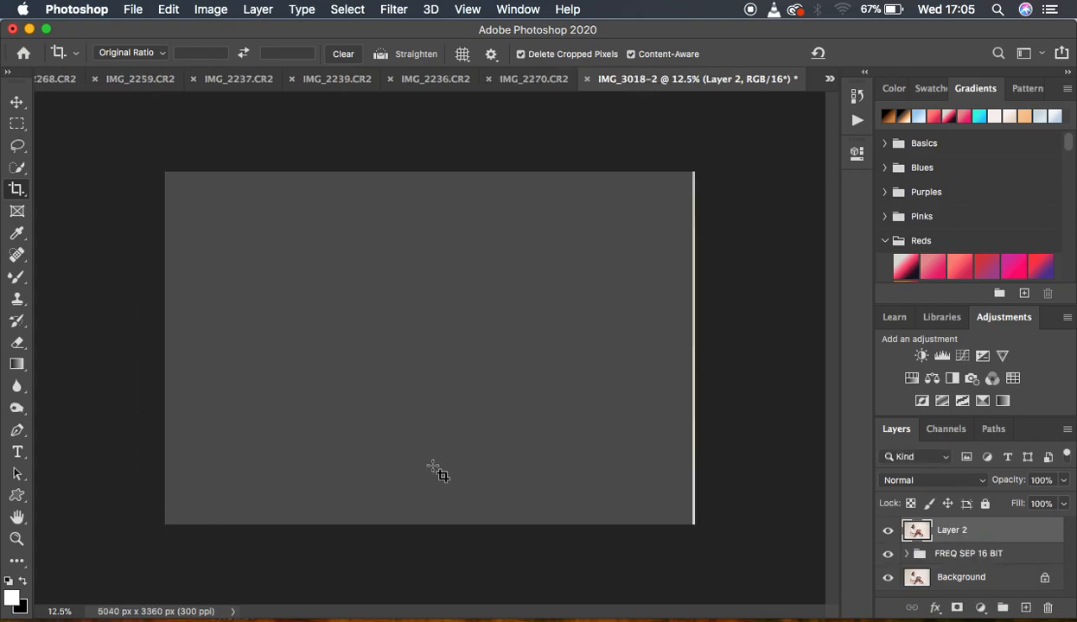
key("super+equal")
key("super+equal")
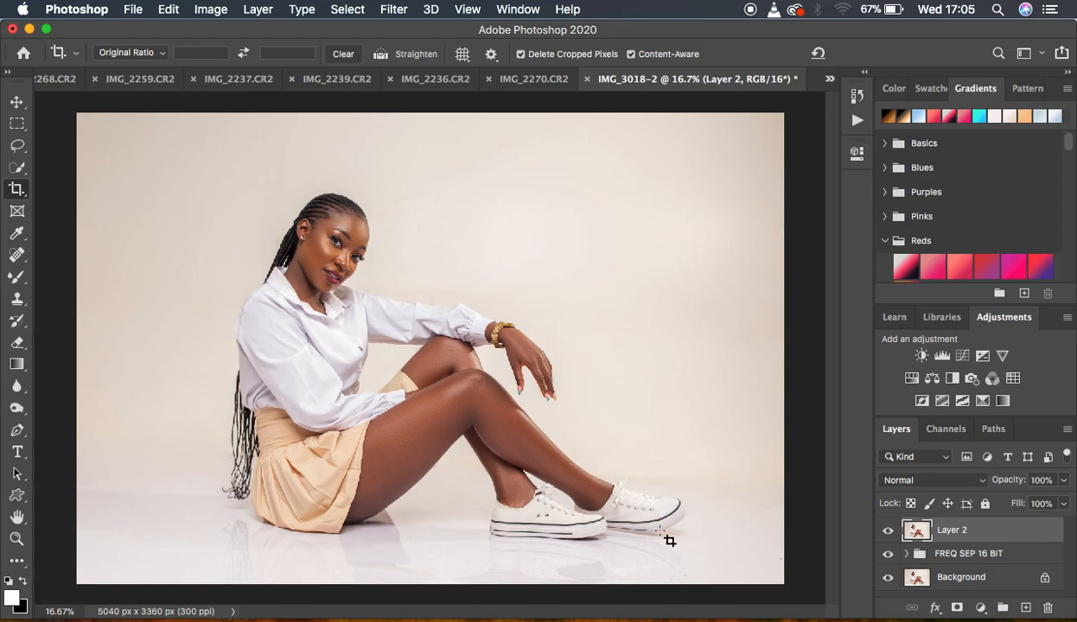
Step: Add a Color Lookup adjustment layer above Layer 2 and look through the installed 3D LUTs
left_click(980, 607)
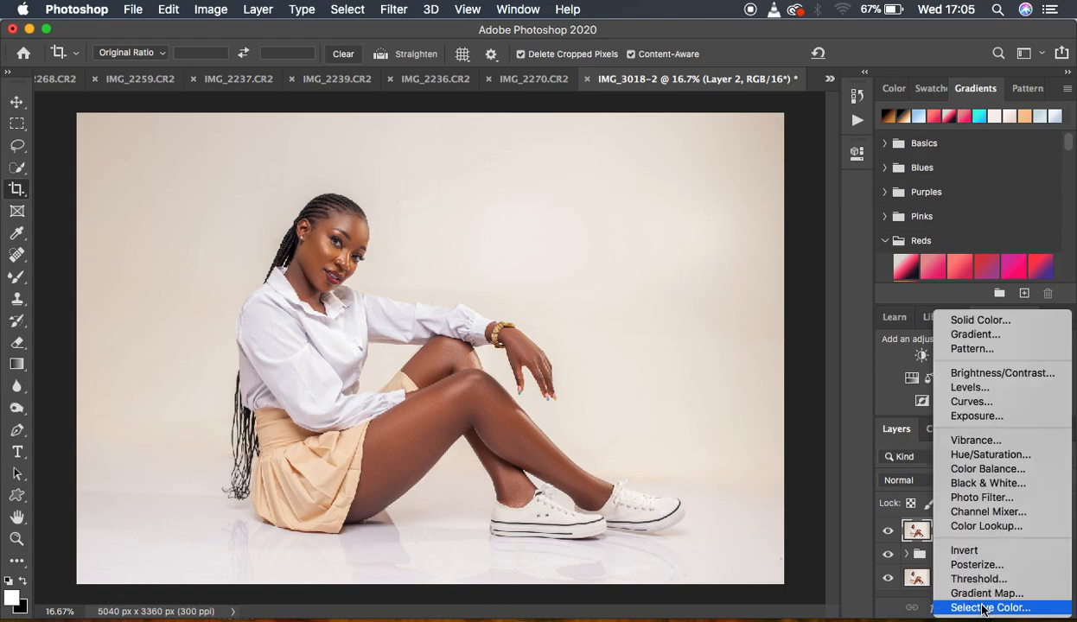
left_click(974, 526)
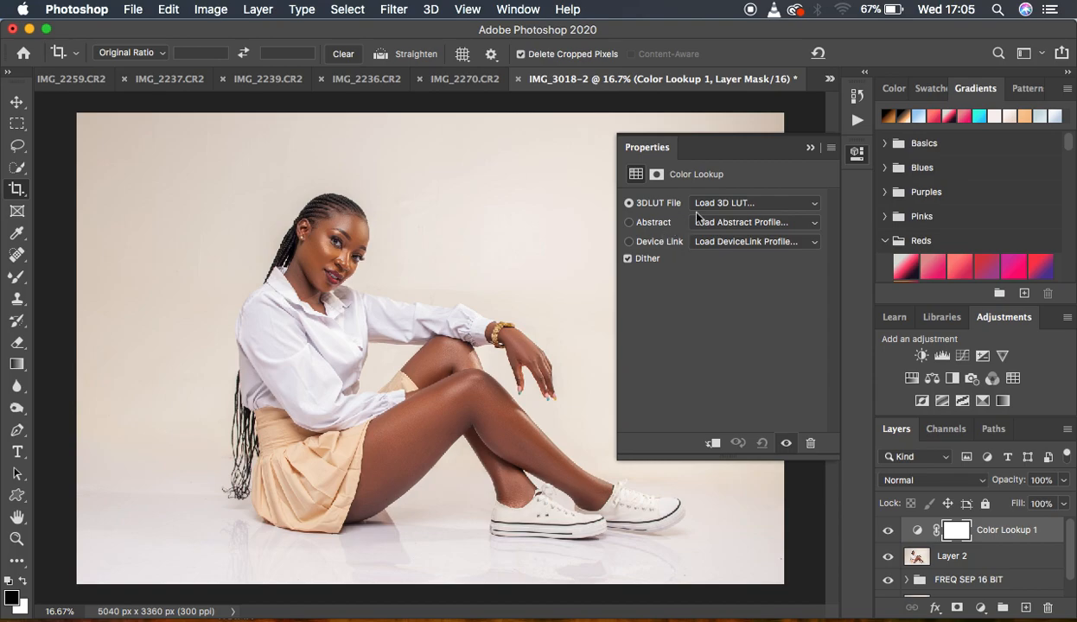
left_click(731, 206)
scroll(794, 387, "down", 5)
scroll(797, 391, "down", 6)
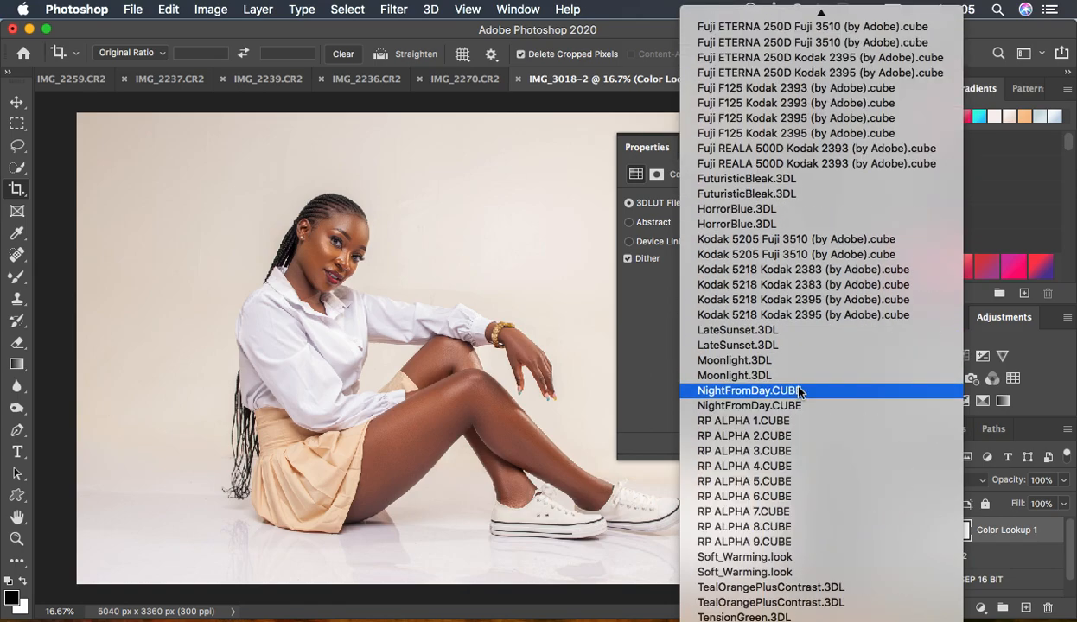
left_click(486, 109)
Step: Load the 3D LUT file RONNIX 2.CUBE from the Documents folder into the Color Lookup 1 adjustment
left_click(745, 203)
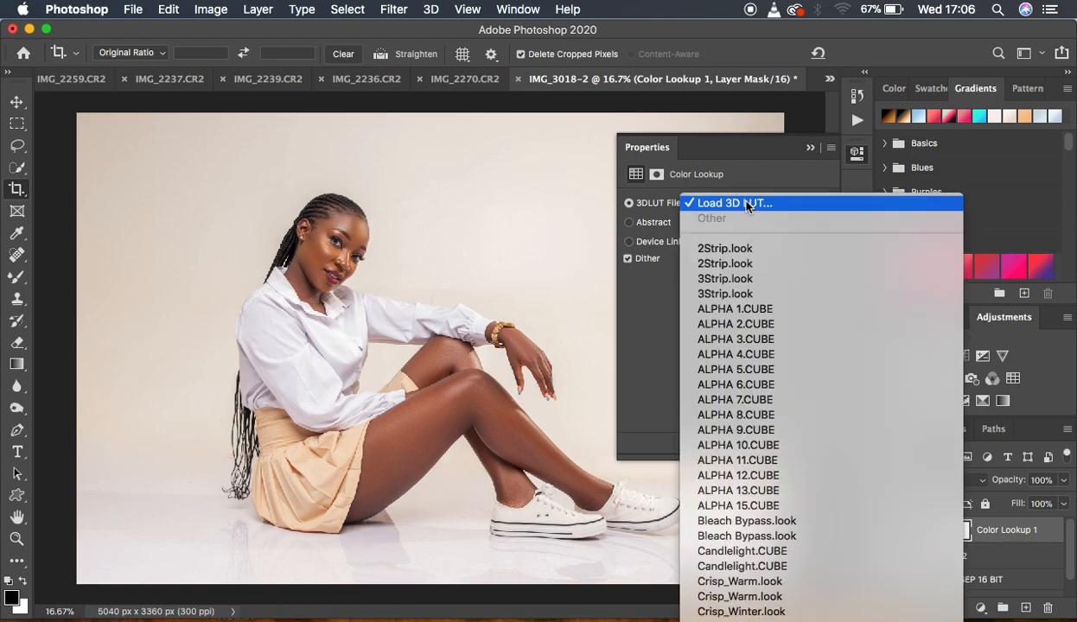
left_click(749, 207)
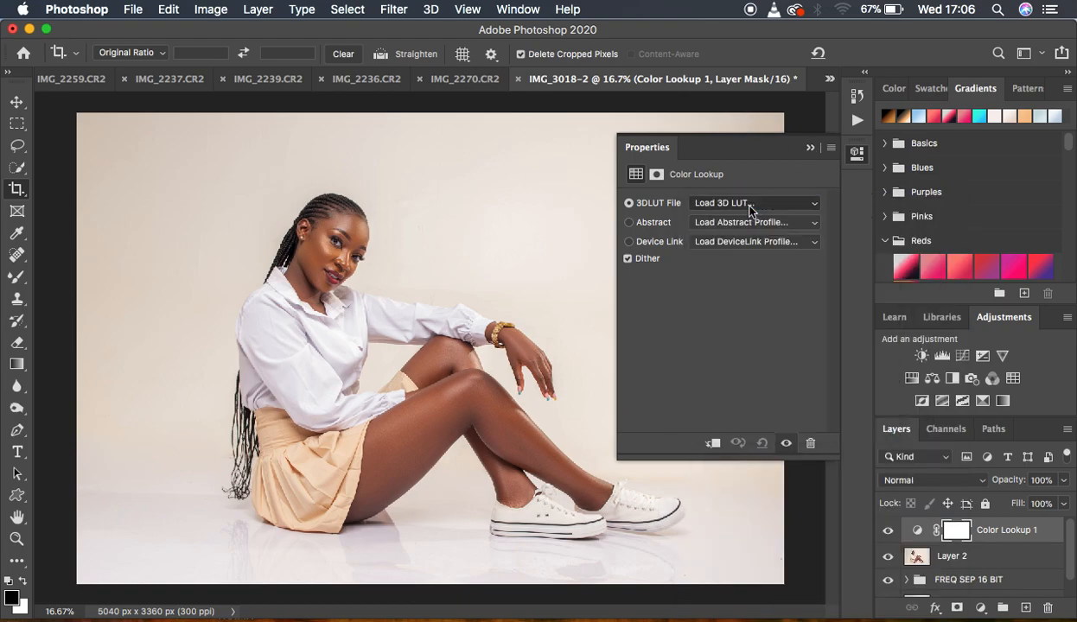
left_click(456, 206)
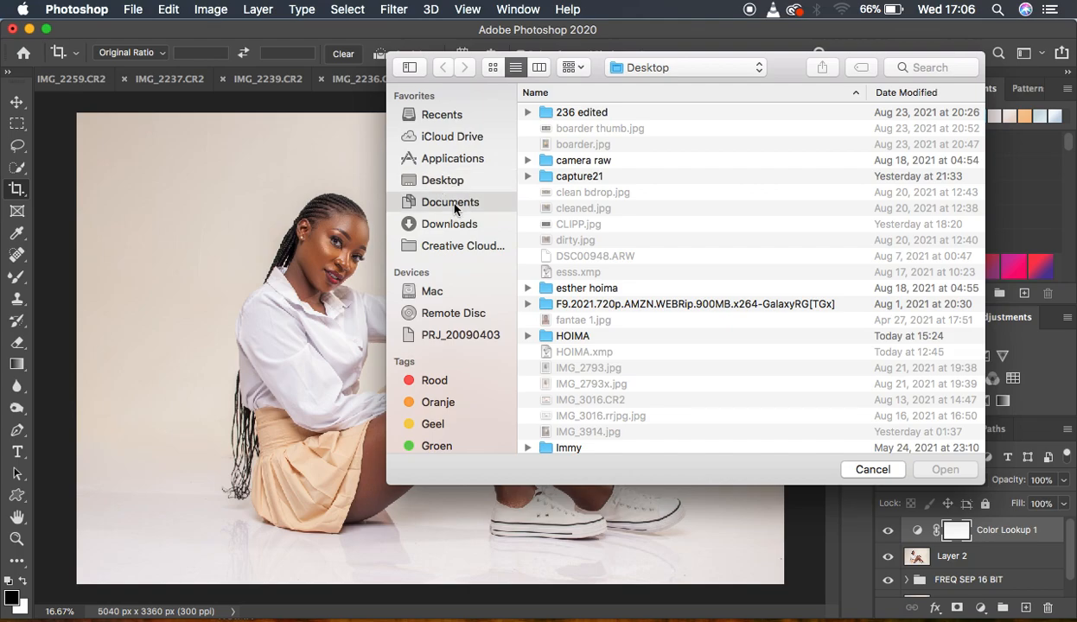
scroll(752, 266, "down", 3)
scroll(751, 265, "down", 15)
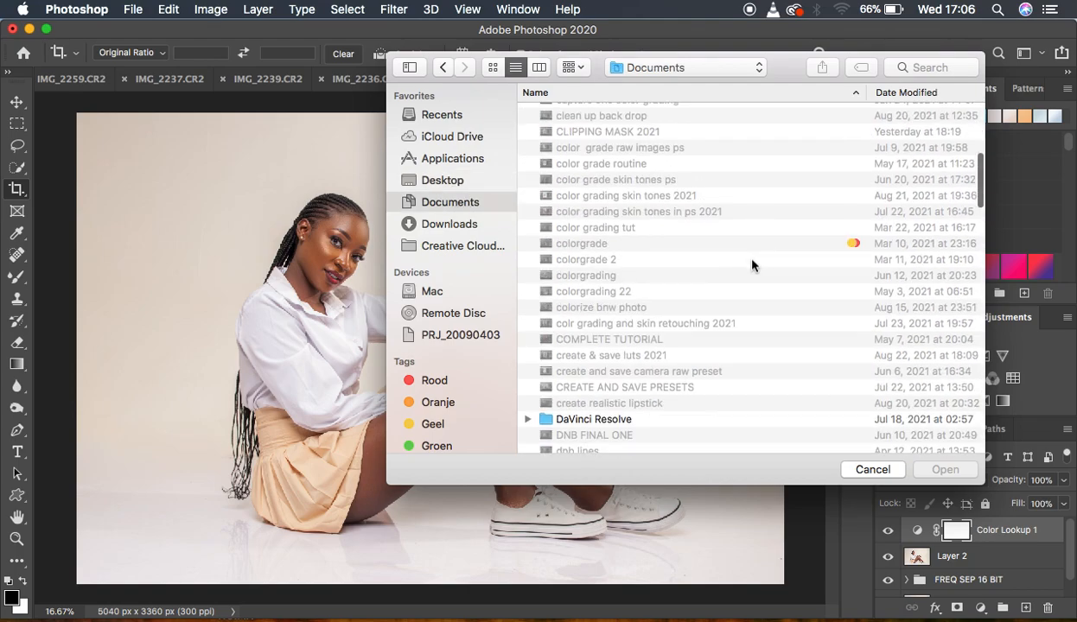
scroll(752, 265, "down", 15)
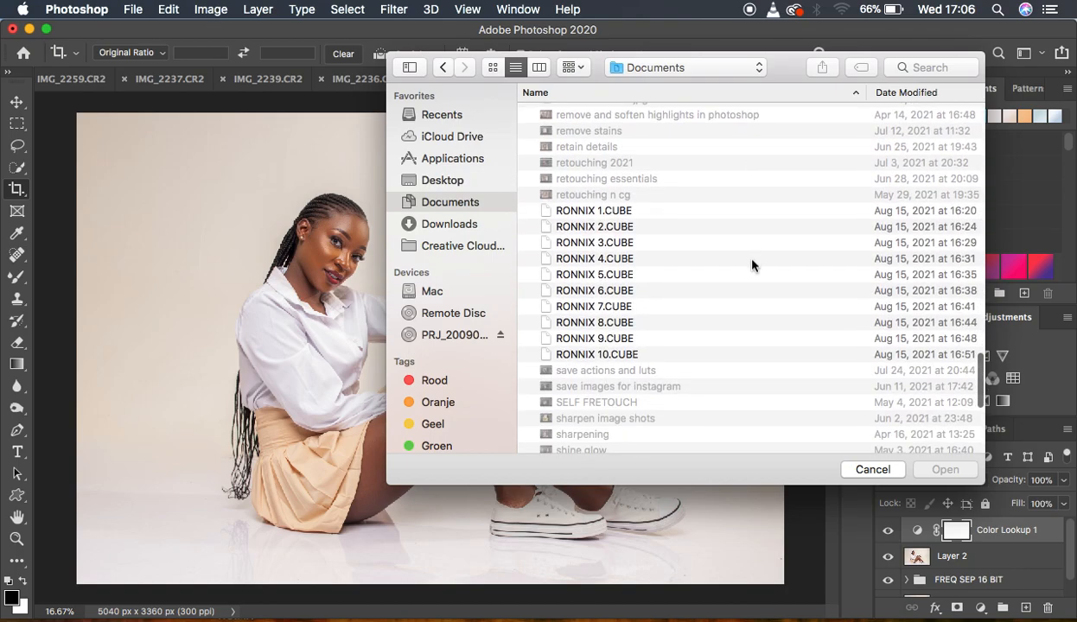
left_click(610, 211)
left_click(617, 228)
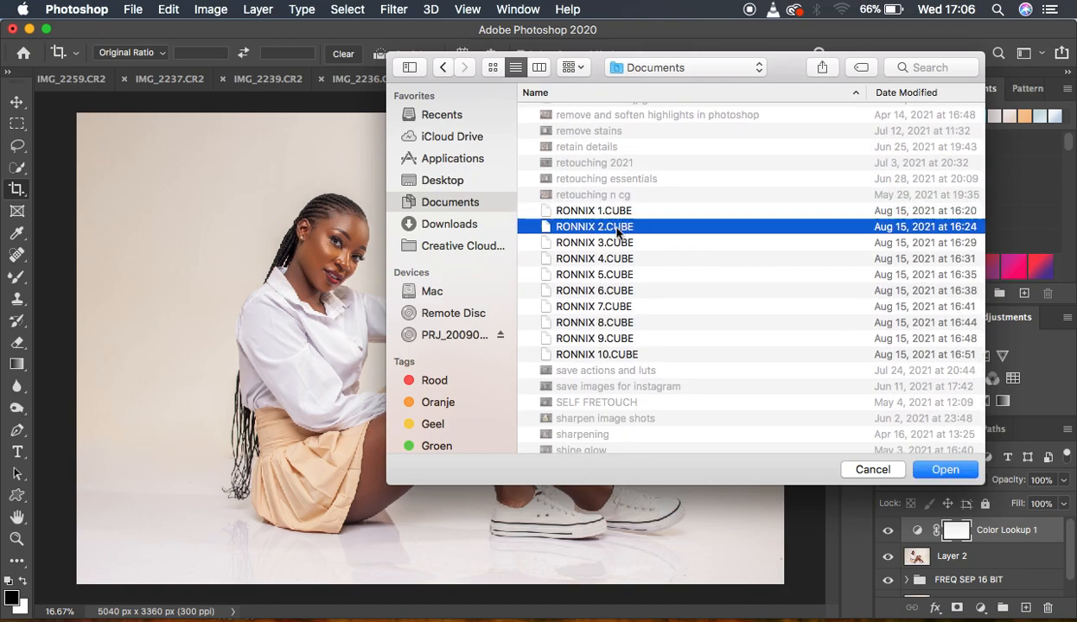
left_click(936, 467)
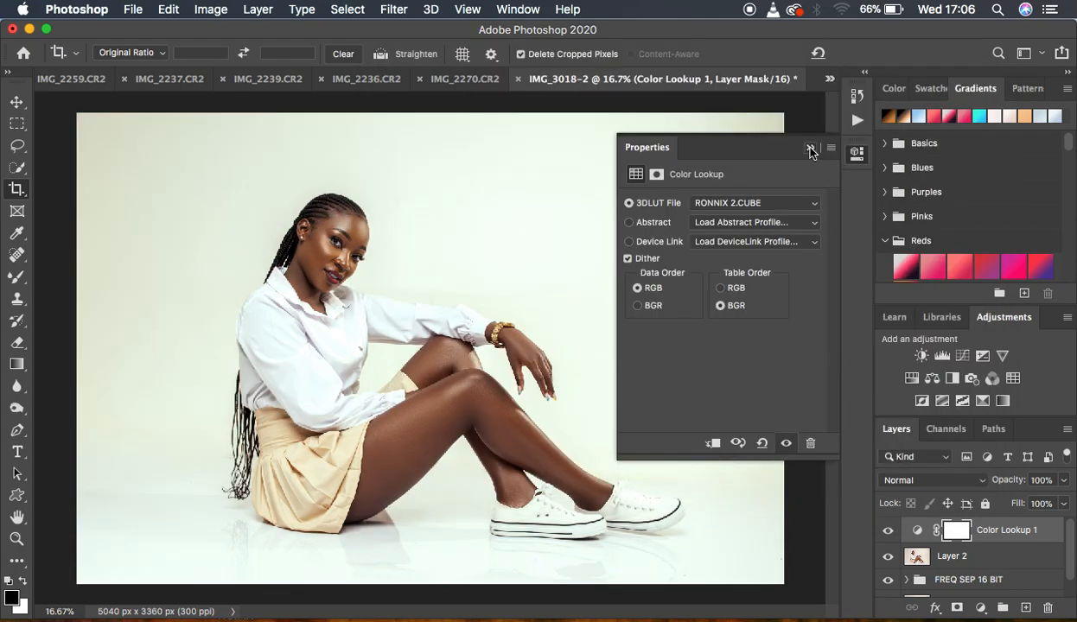
left_click(811, 148)
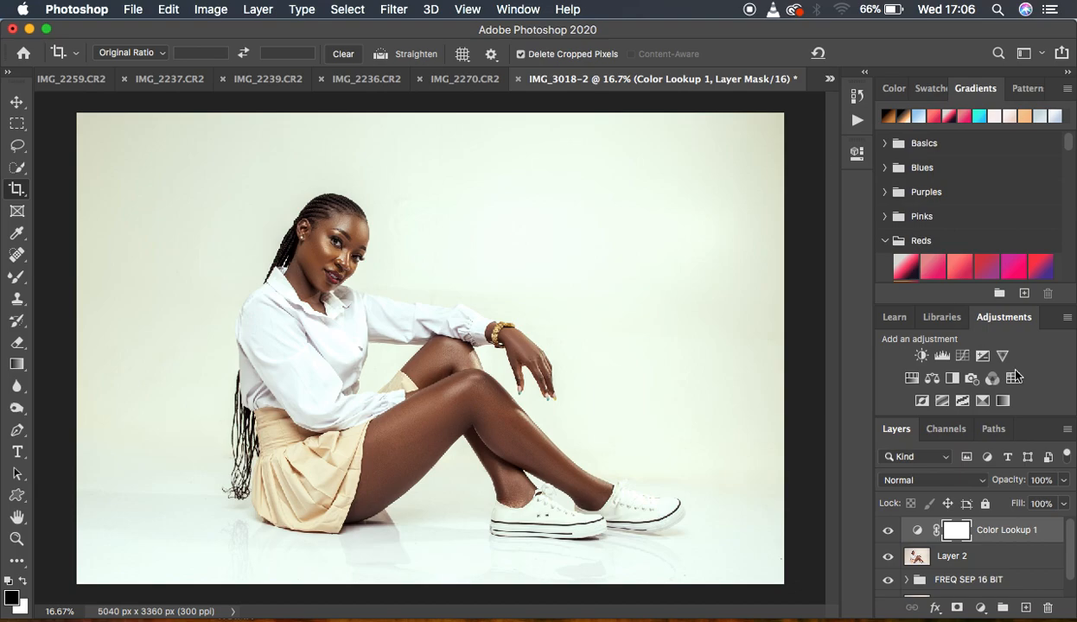
Step: Lower the Color Lookup 1 layer's opacity to 45% and toggle its visibility to compare the graded and ungraded photo
left_click(1063, 480)
left_click_drag(1041, 502, 1020, 502)
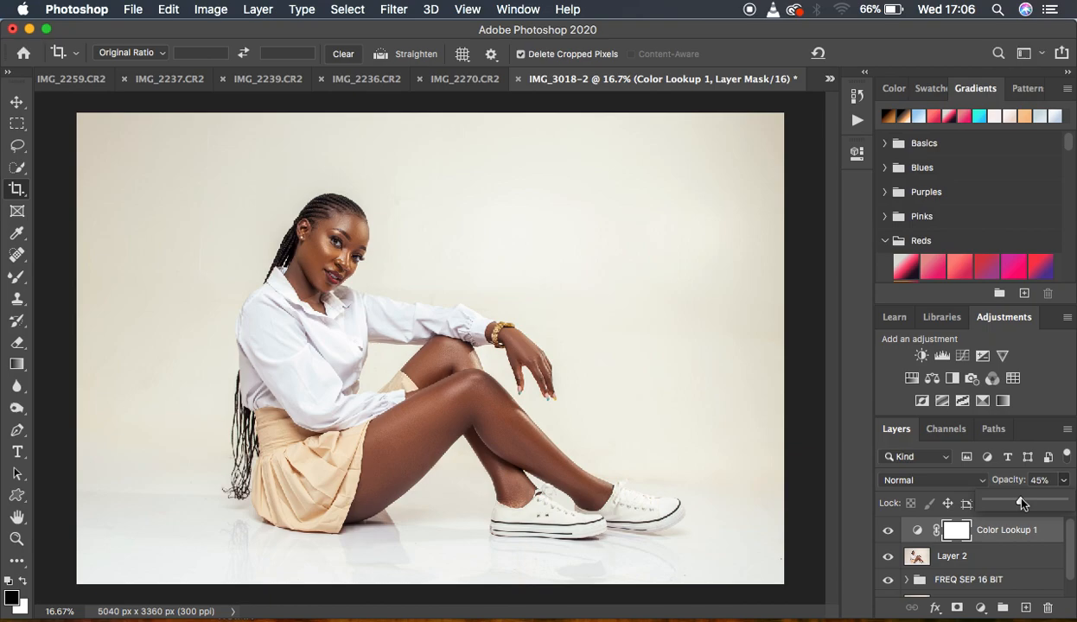
left_click(888, 530)
left_click(888, 532)
left_click(888, 532)
left_click(888, 533)
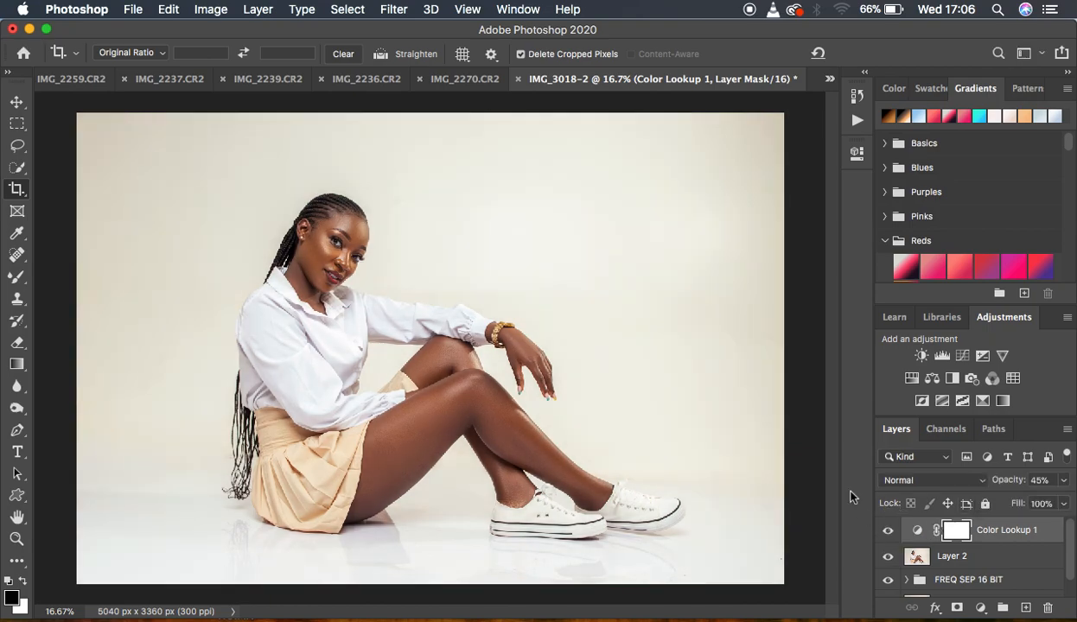
Step: Load RONNIX 5.CUBE from Documents as the Color Lookup 1 layer's 3D LUT and toggle the layer to compare
double_click(917, 530)
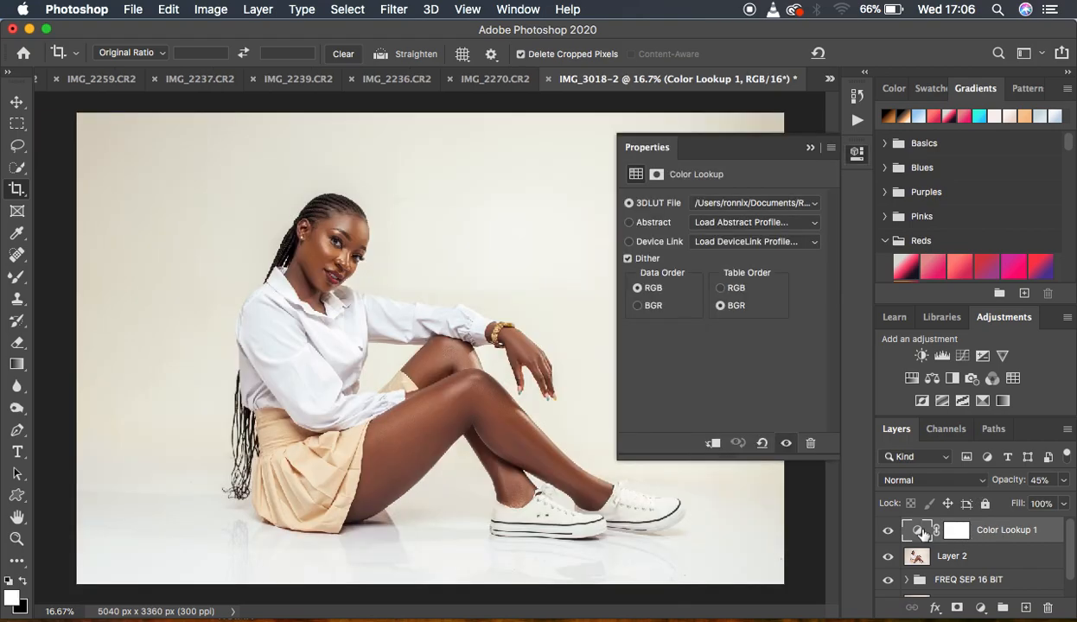
left_click(732, 201)
left_click(748, 187)
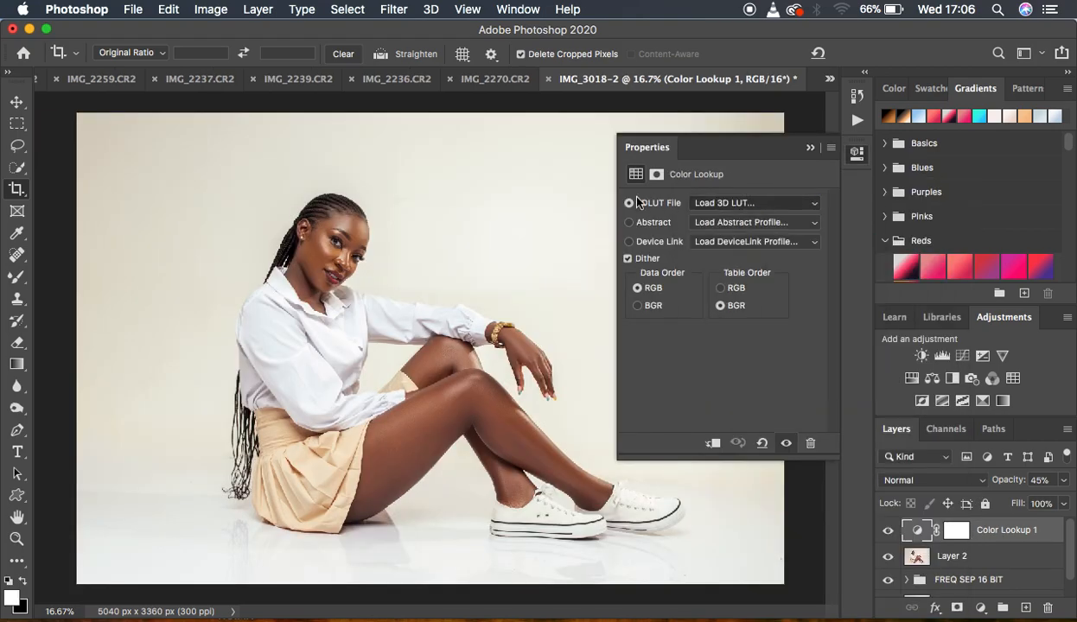
scroll(708, 354, "down", 20)
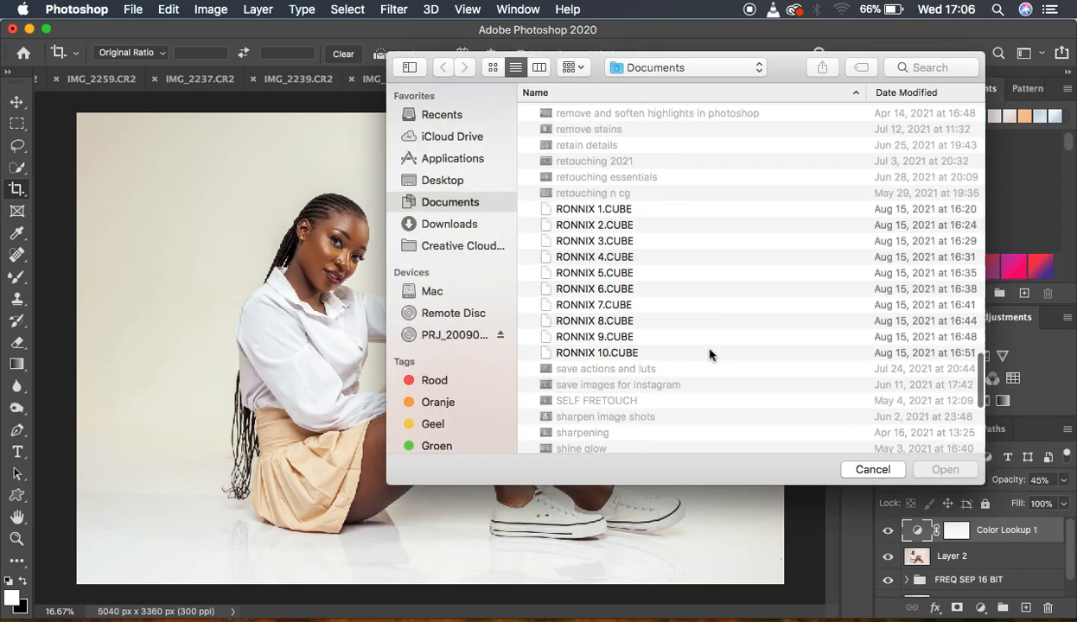
scroll(708, 355, "up", 3)
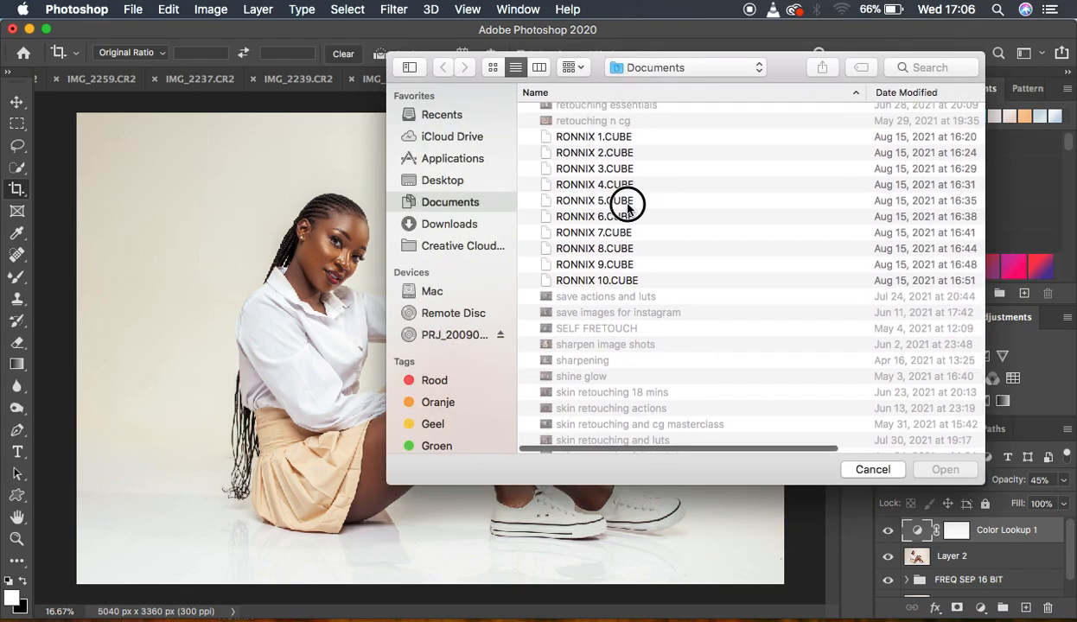
left_click(627, 201)
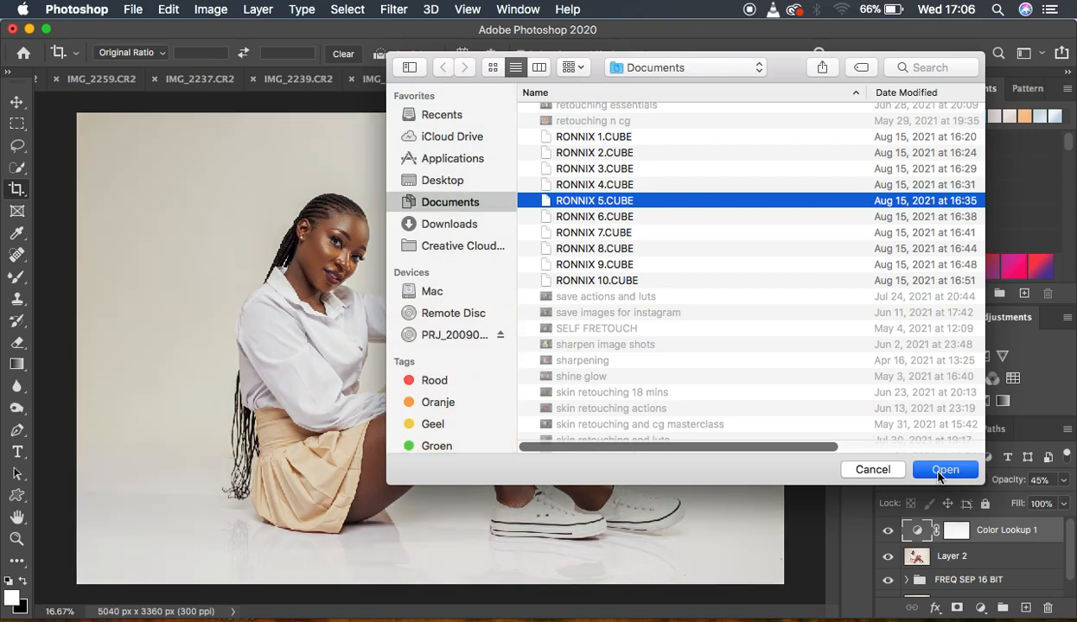
left_click(943, 470)
left_click(810, 150)
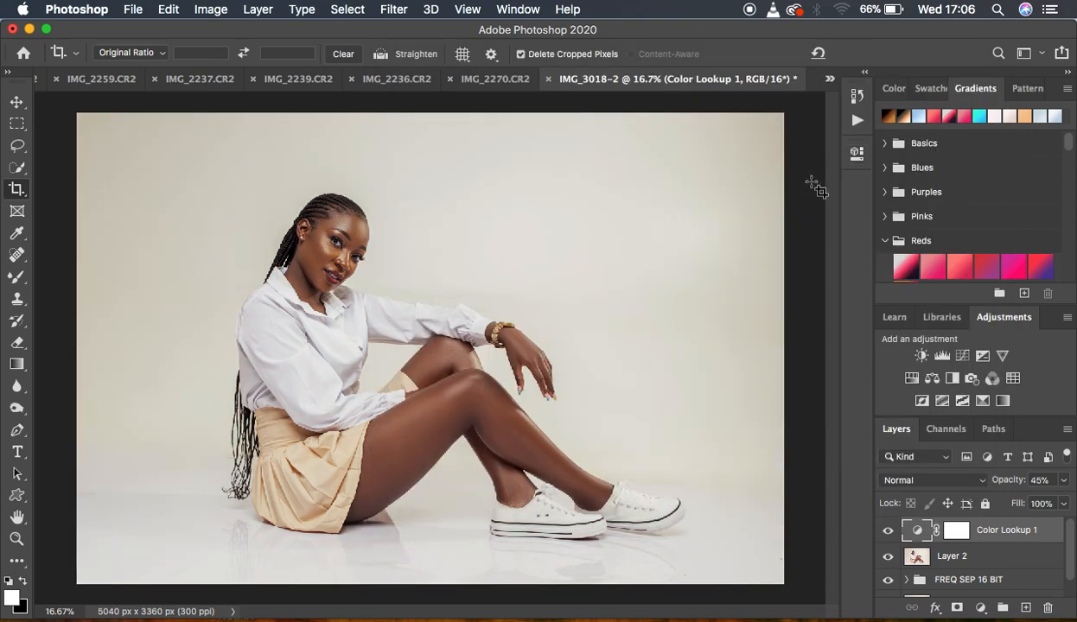
left_click(887, 532)
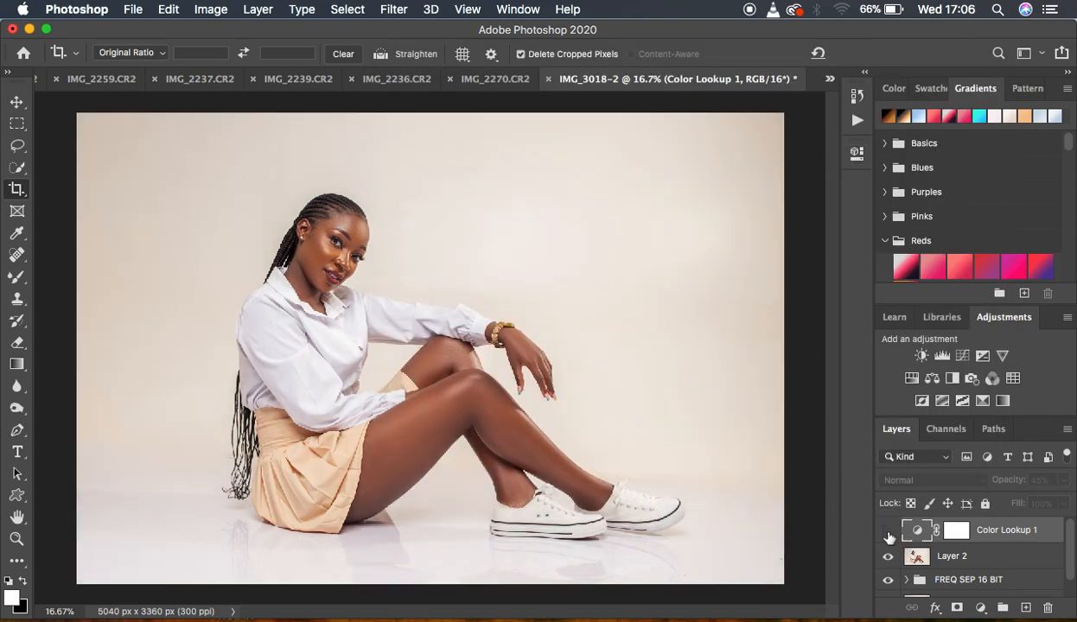
left_click(887, 533)
Step: Set the Color Lookup 1 layer's opacity to 48% and compare the photo with the grade off and on
left_click(1063, 480)
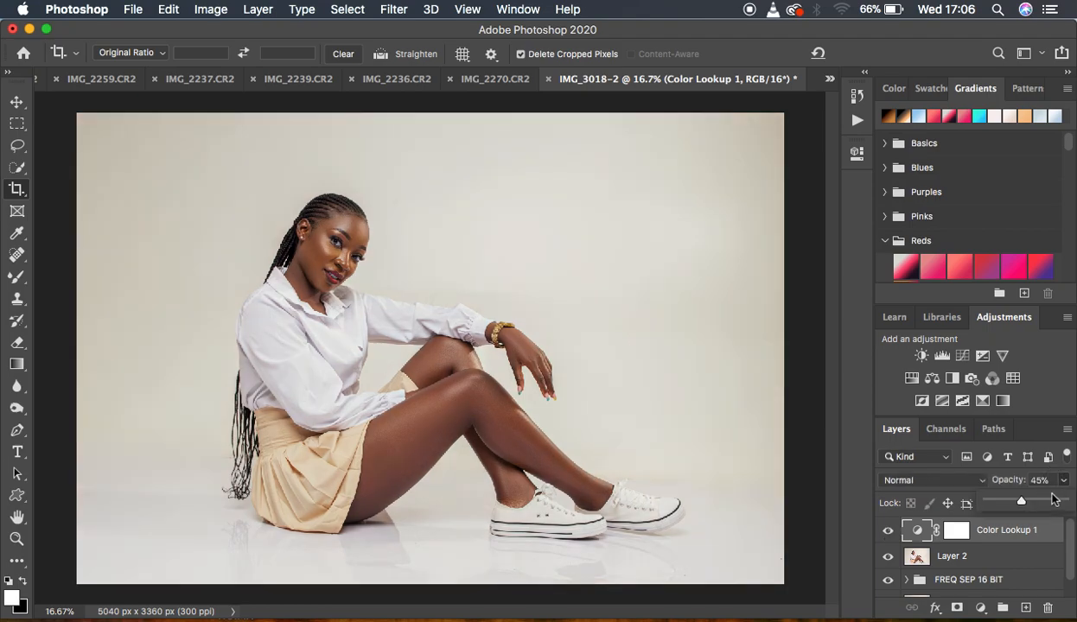
left_click_drag(1019, 501, 1072, 499)
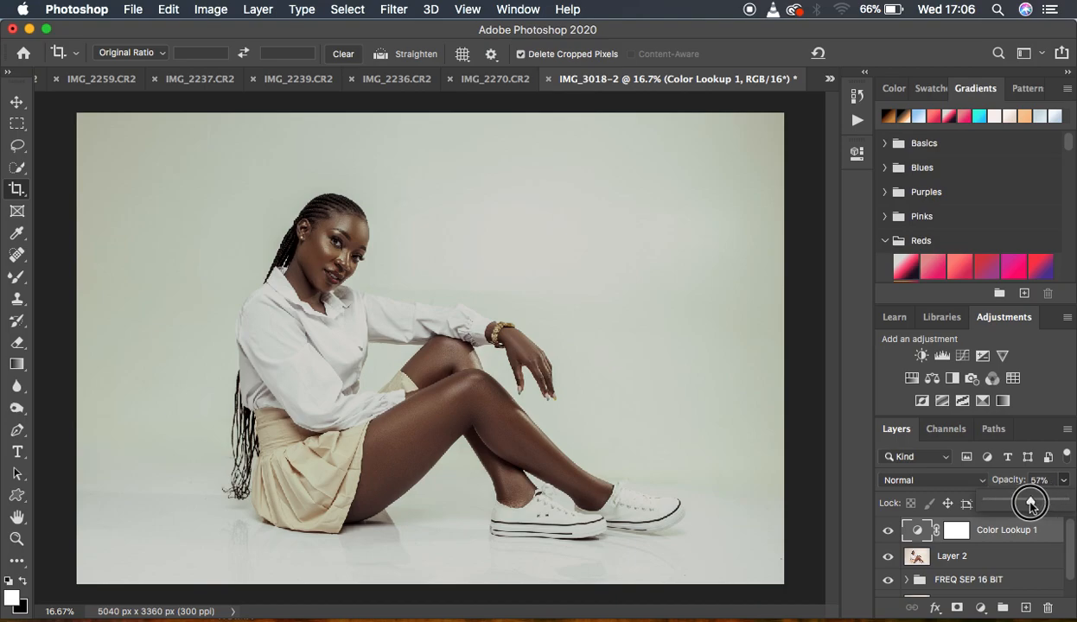
left_click_drag(1033, 500, 1024, 505)
left_click(887, 531)
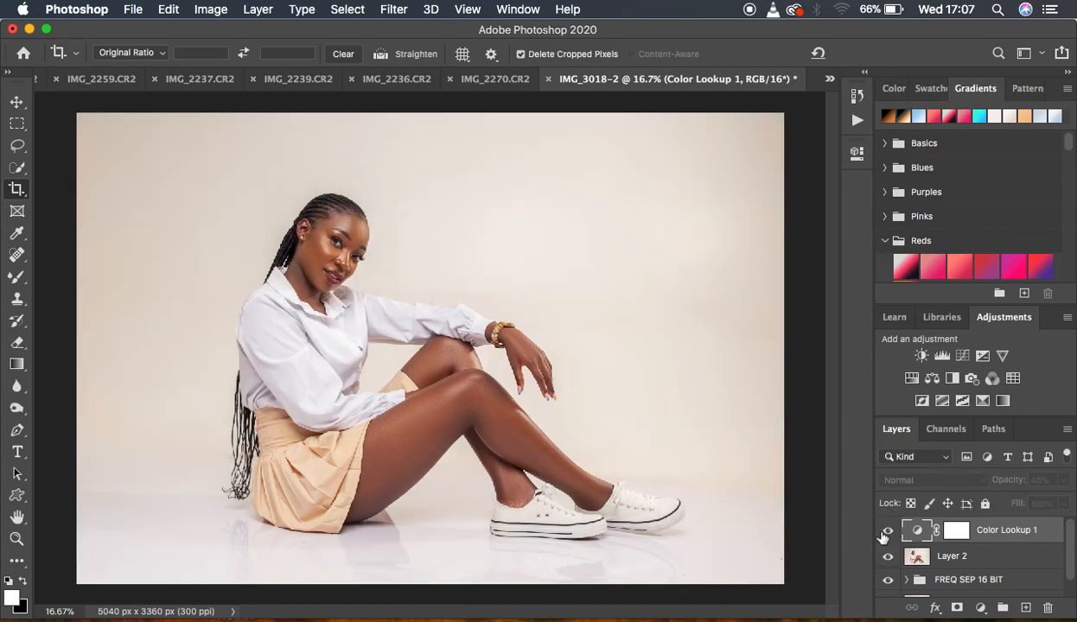
left_click(886, 530)
key("super+minus")
key("super+minus")
key("super+equal")
key("super+equal")
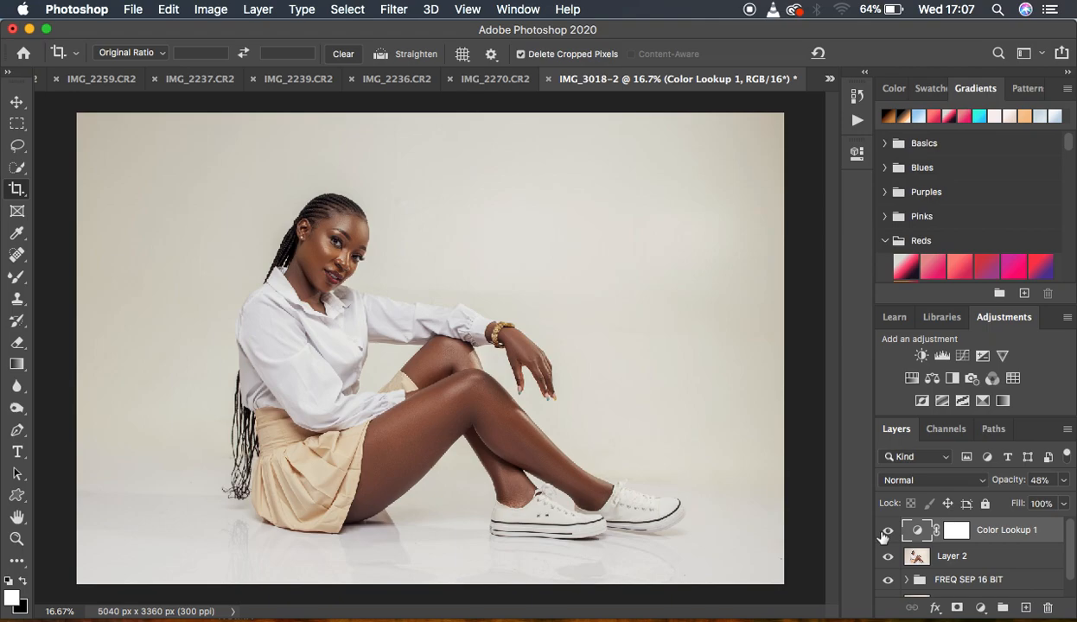
Step: Set up a JPG export of the photo with Bicubic Sharper resampling and the color profile embedded
left_click(134, 9)
mouse_move(200, 243)
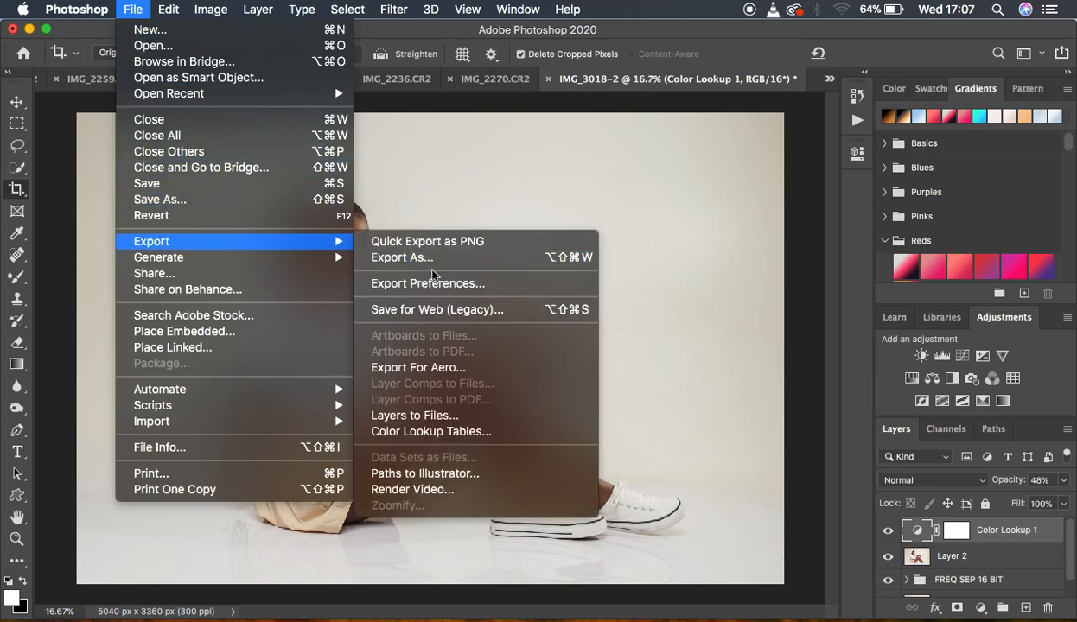
left_click(421, 267)
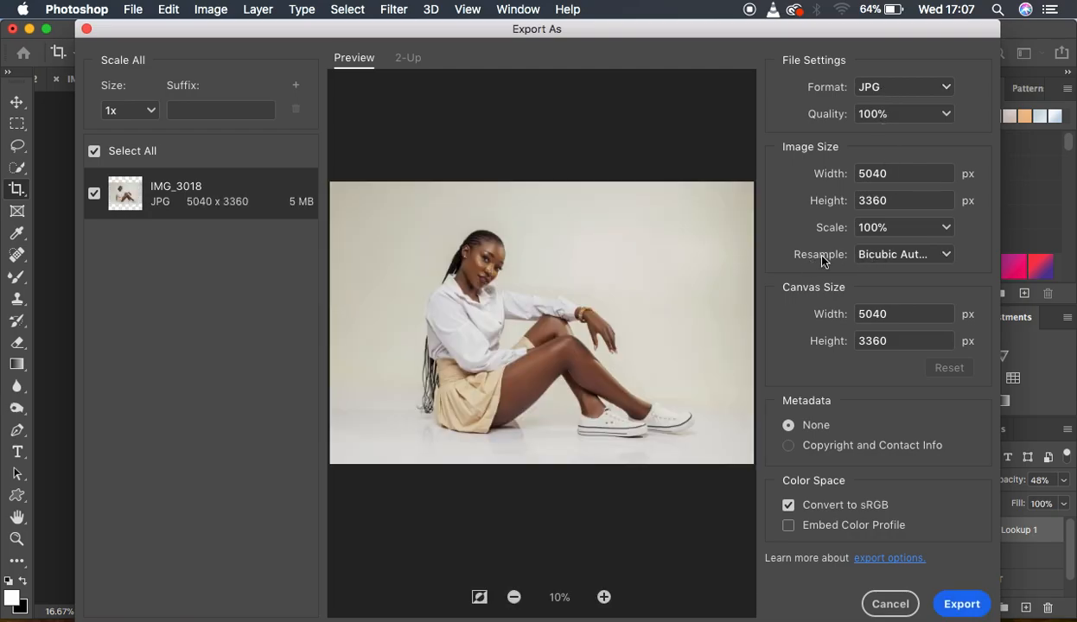
left_click(885, 260)
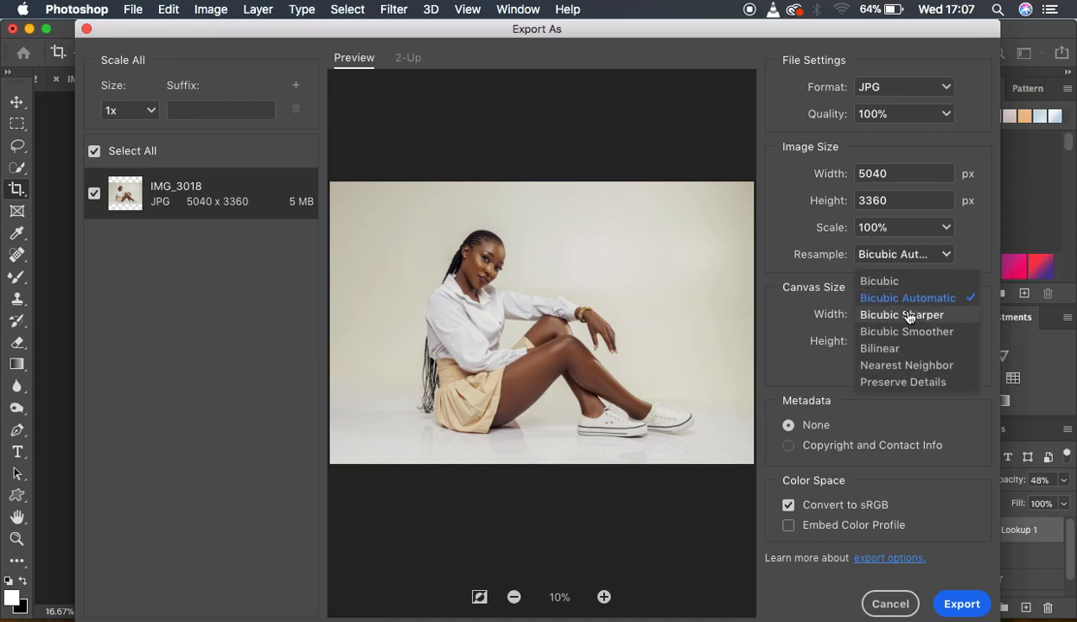
left_click(907, 316)
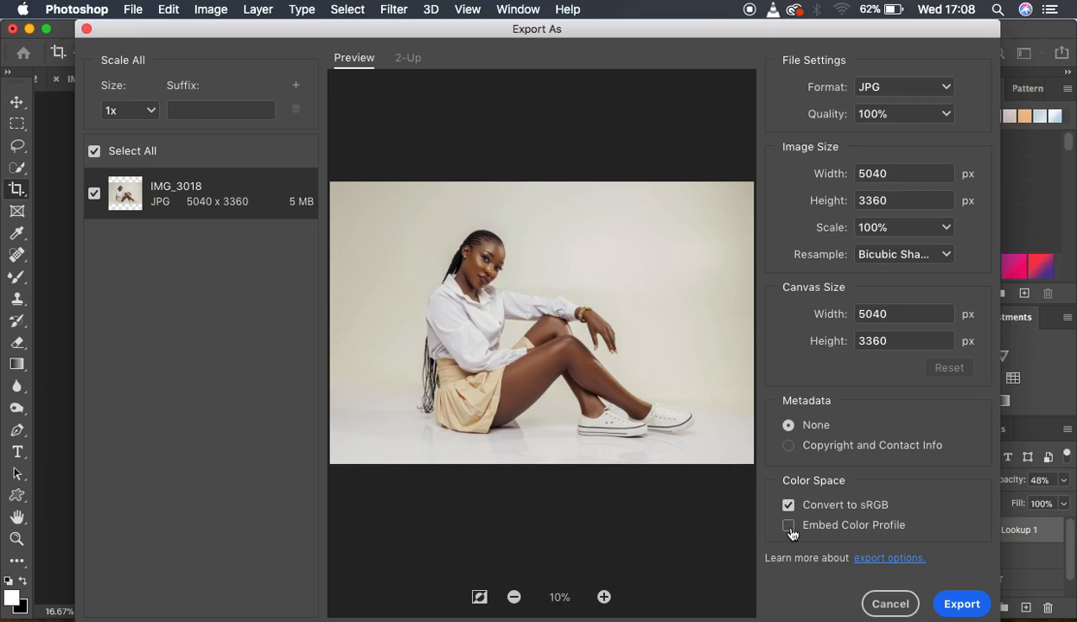
left_click(788, 527)
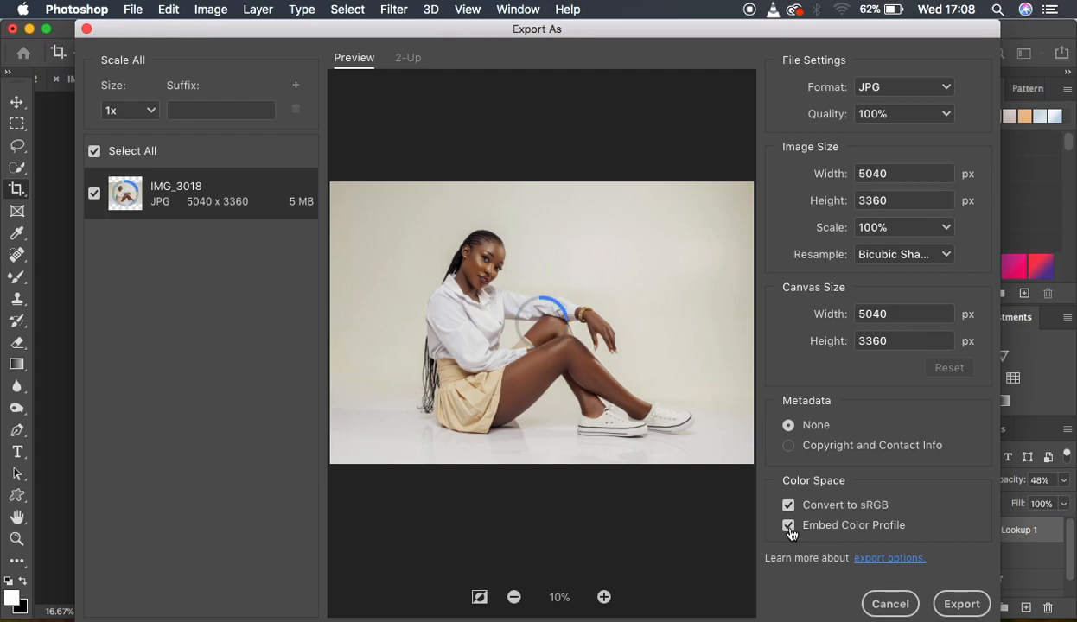
Step: Export the JPG to the Desktop under the file name "ronnix 2021"
left_click(960, 604)
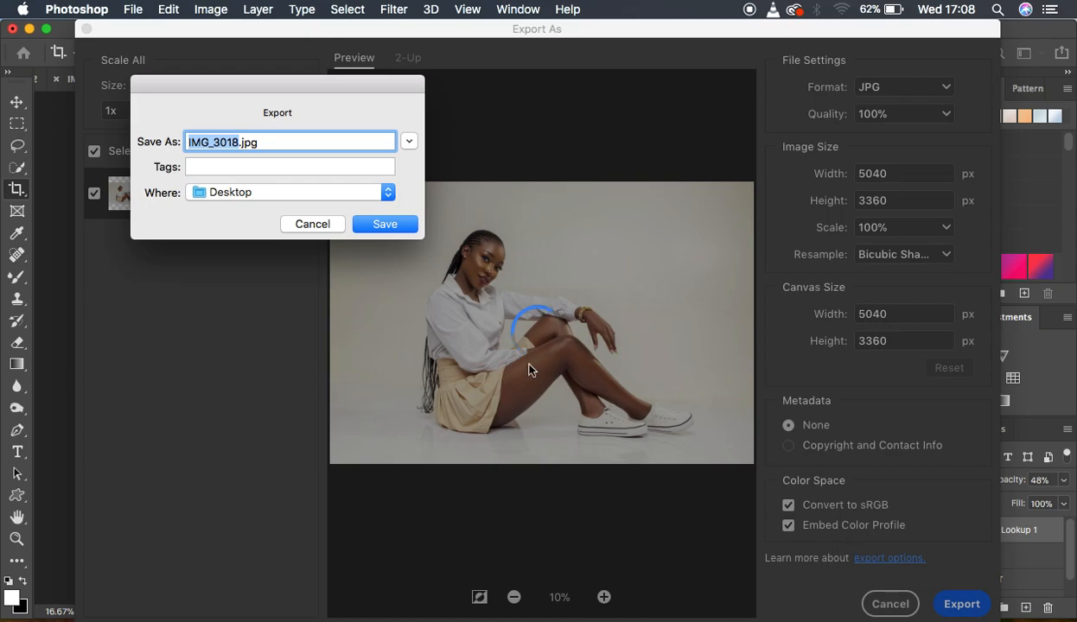
left_click(240, 141)
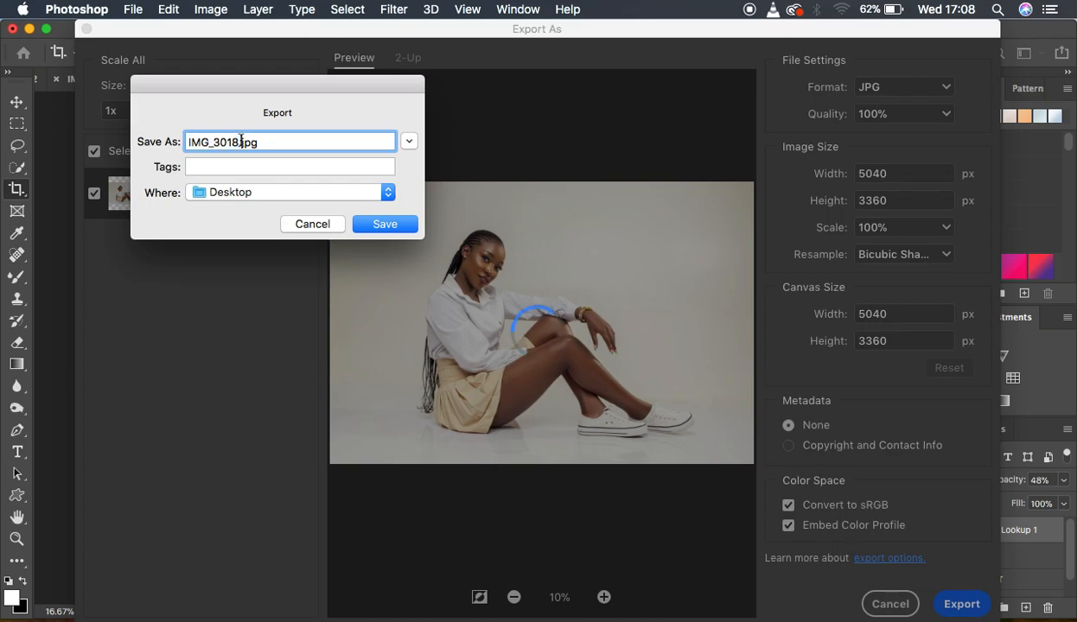
key("BackSpace")
key("BackSpace")
key("BackSpace")
key("BackSpace")
key("BackSpace")
key("BackSpace")
key("BackSpace")
key("BackSpace")
type("ronnix 2021")
left_click(381, 224)
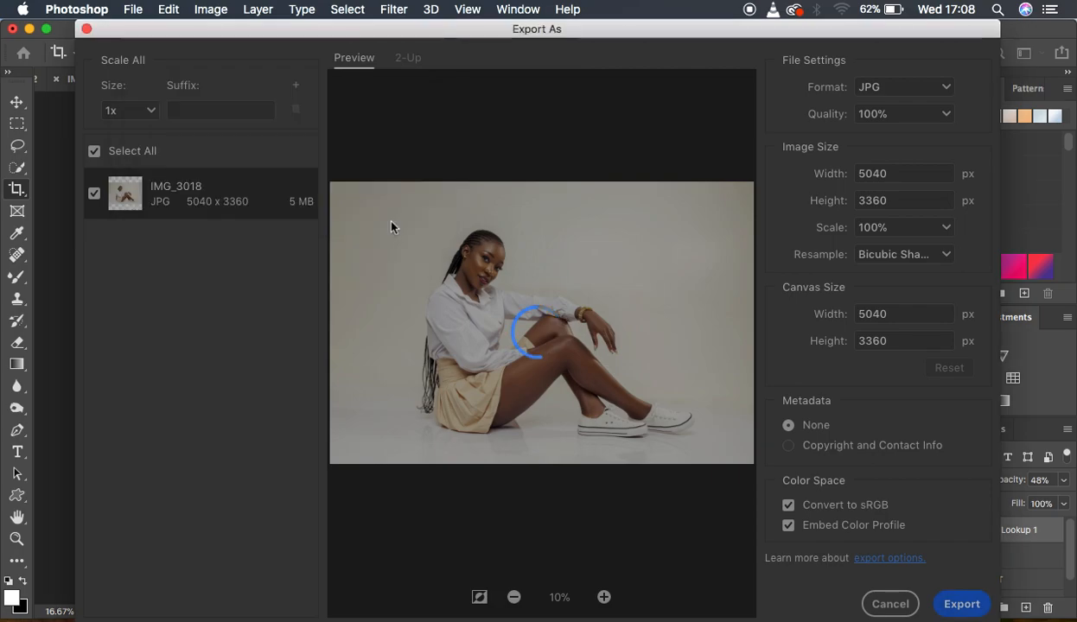